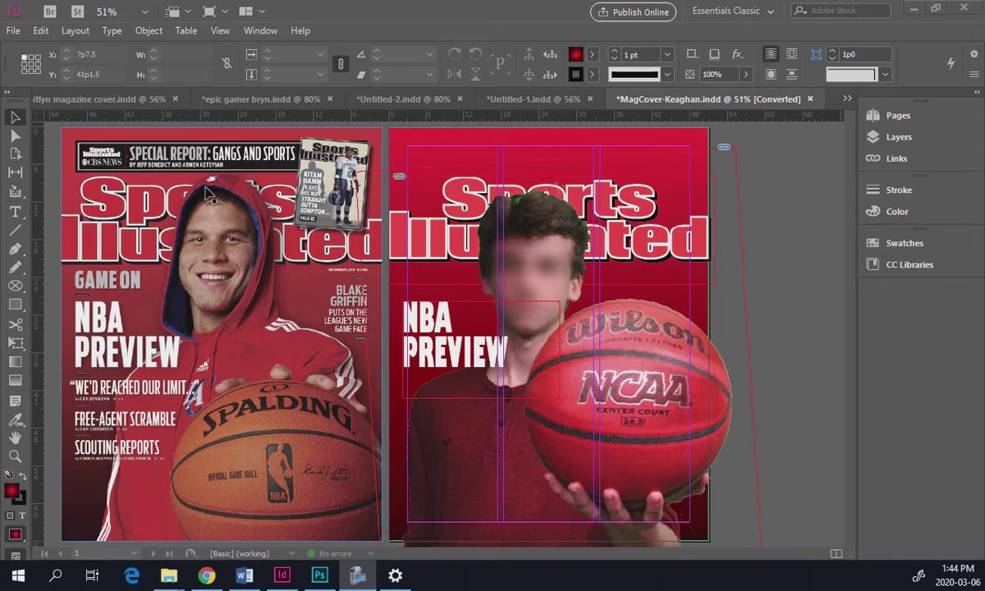
- Hide the foreground and background colour layers and drag the original cover onto the page
{"action": "left_click", "coordinate": [893, 138]}
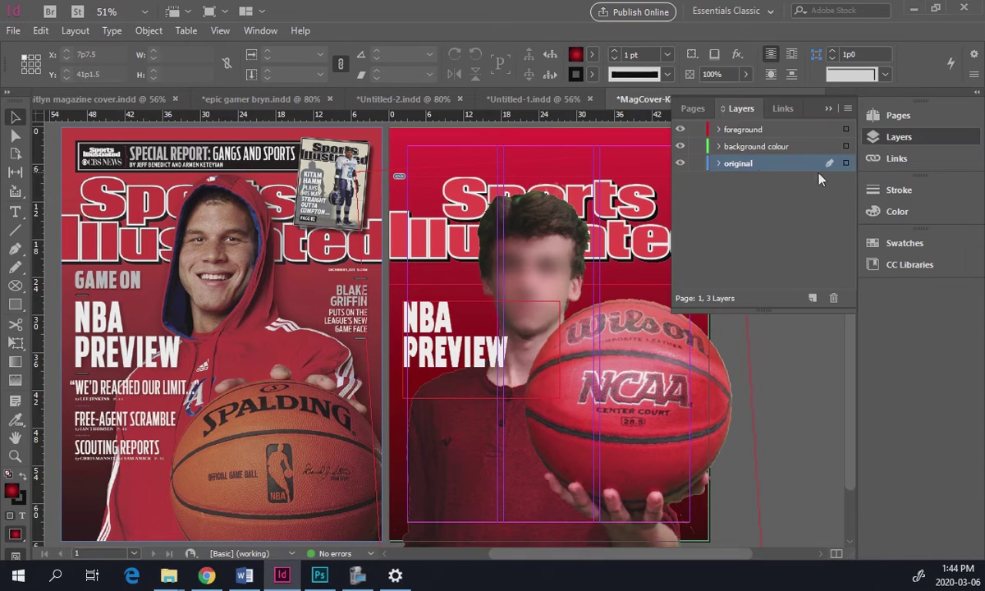
{"action": "left_click_drag", "start_coordinate": [681, 149], "coordinate": [680, 129]}
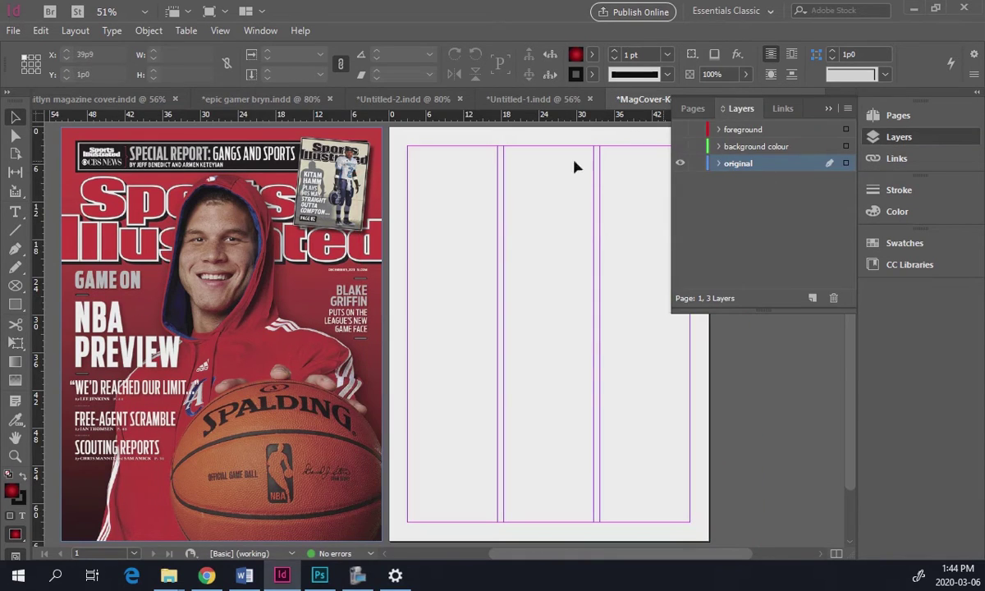
{"action": "left_click_drag", "start_coordinate": [575, 167], "coordinate": [517, 168]}
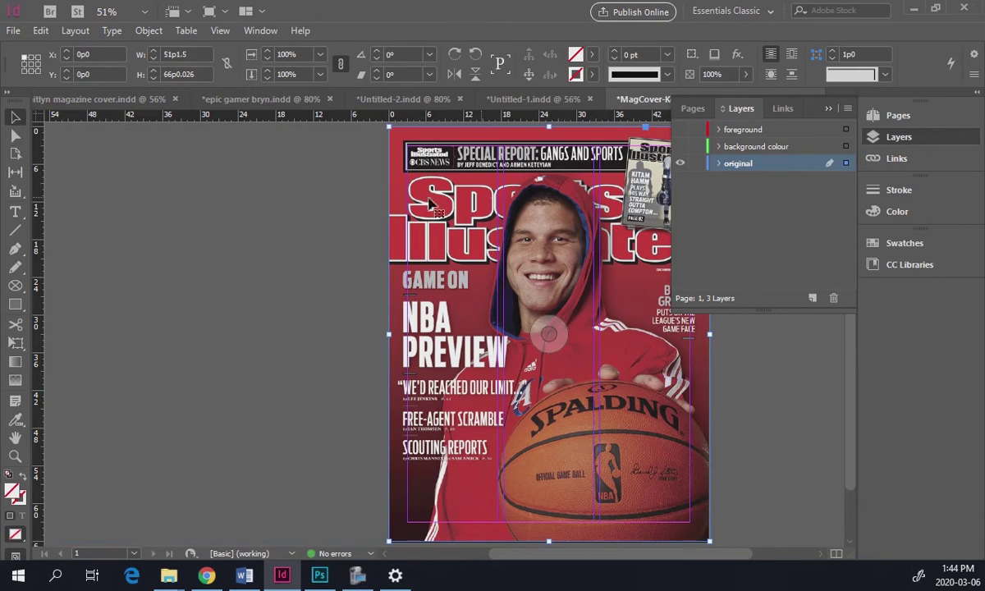
- Centre the view on the cover and zoom into its top banner
{"action": "left_click", "coordinate": [336, 200]}
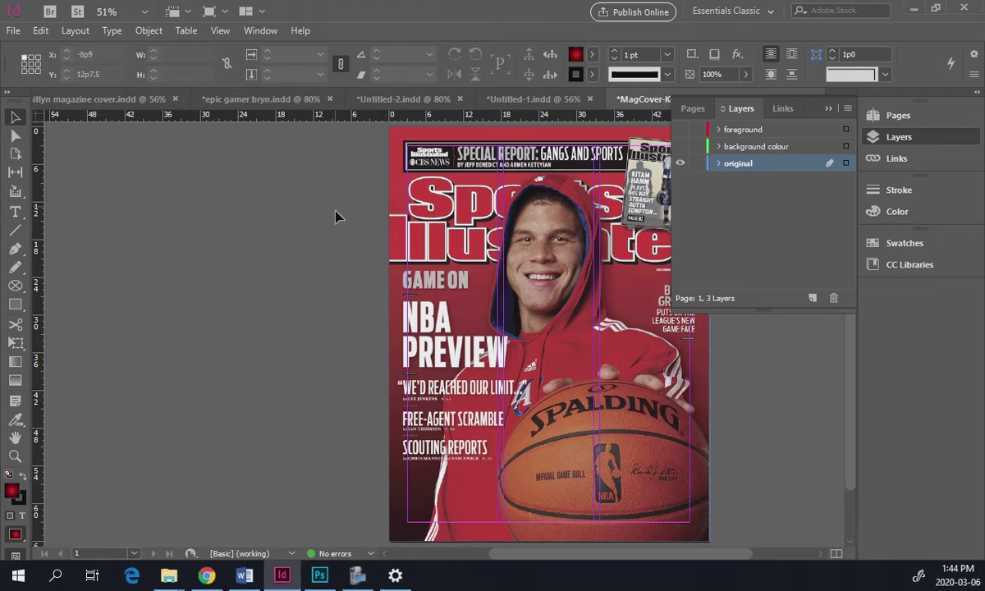
{"action": "left_click_drag", "start_coordinate": [533, 220], "coordinate": [362, 227]}
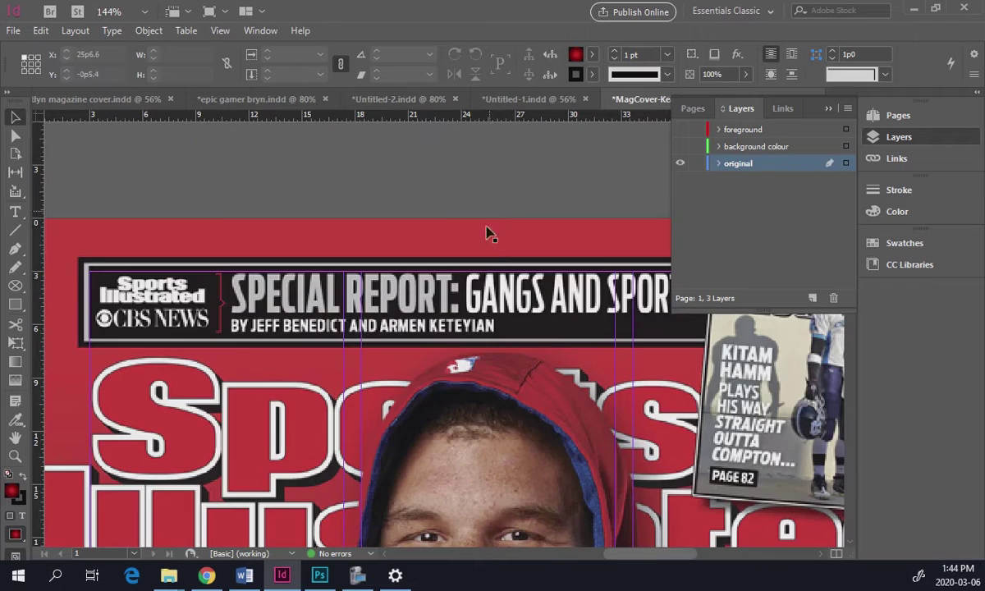
{"action": "left_click", "coordinate": [368, 204]}
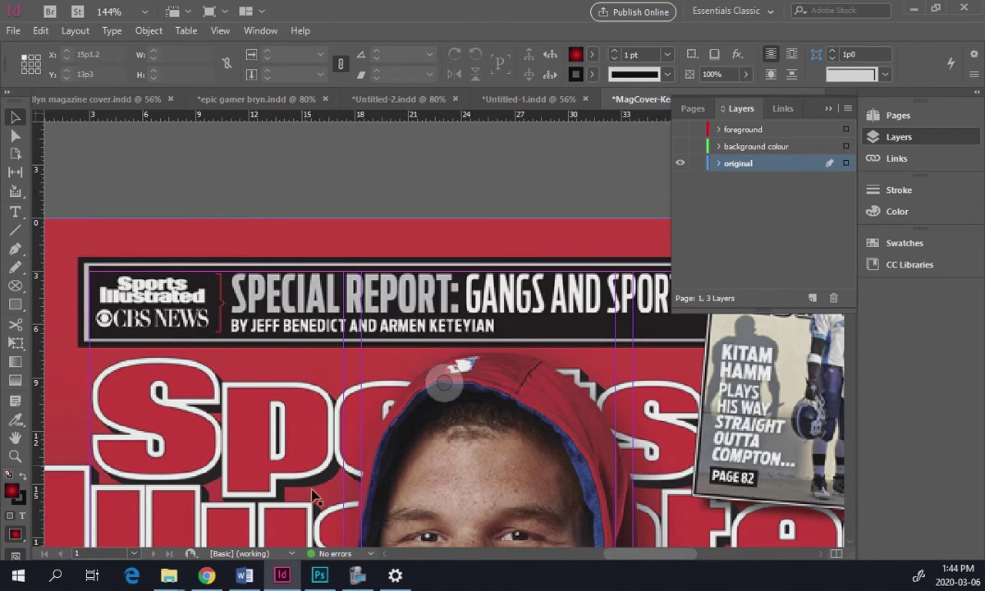
{"action": "left_click", "coordinate": [320, 577]}
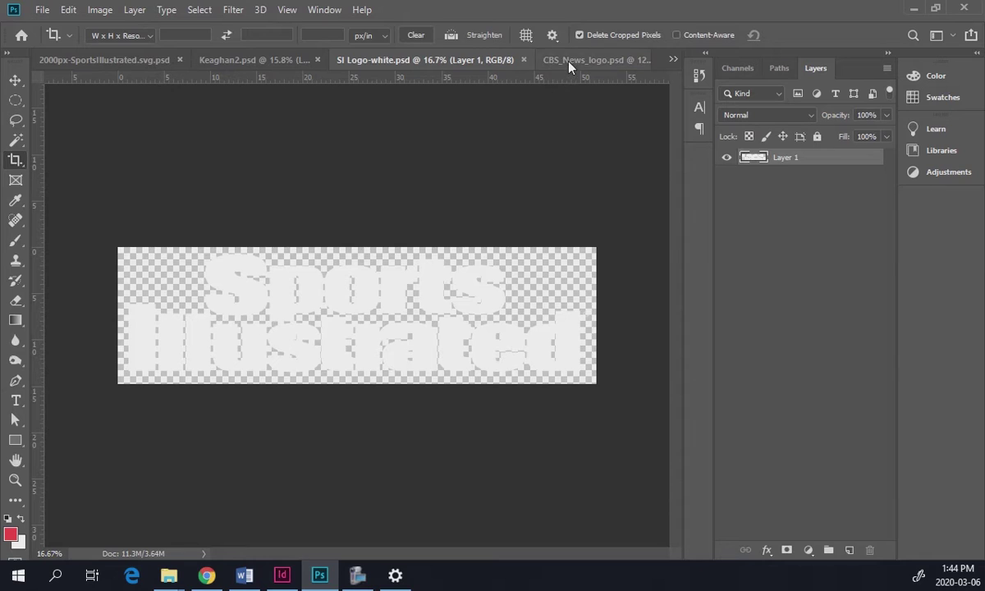
{"action": "left_click", "coordinate": [535, 58]}
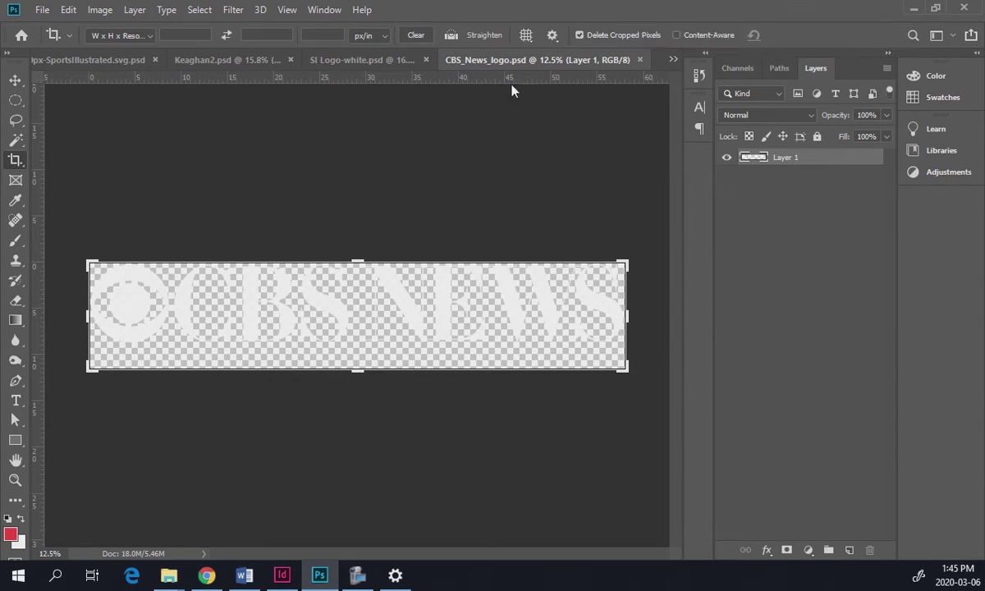
{"action": "left_click", "coordinate": [43, 10]}
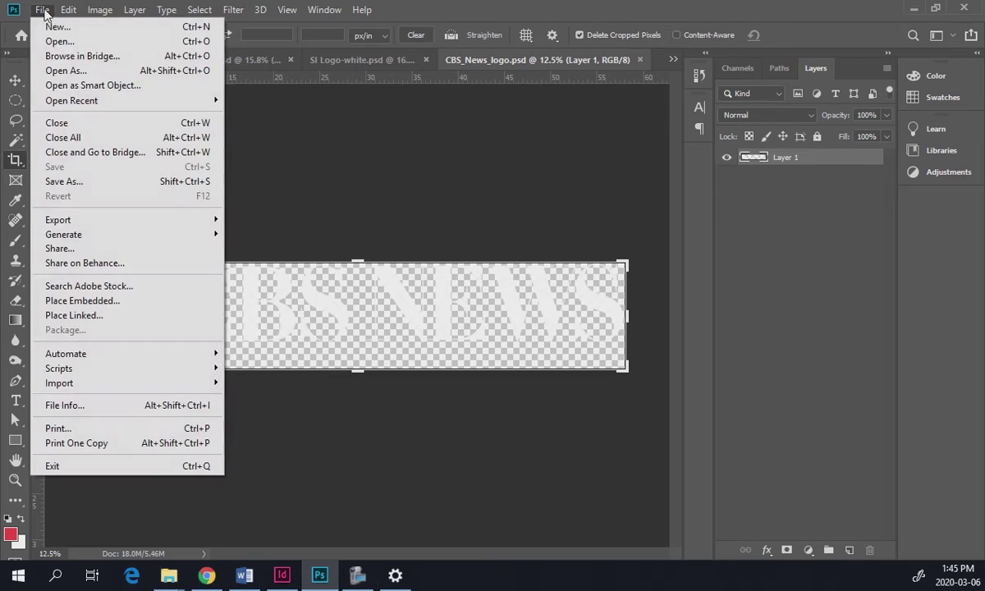
{"action": "left_click", "coordinate": [59, 182]}
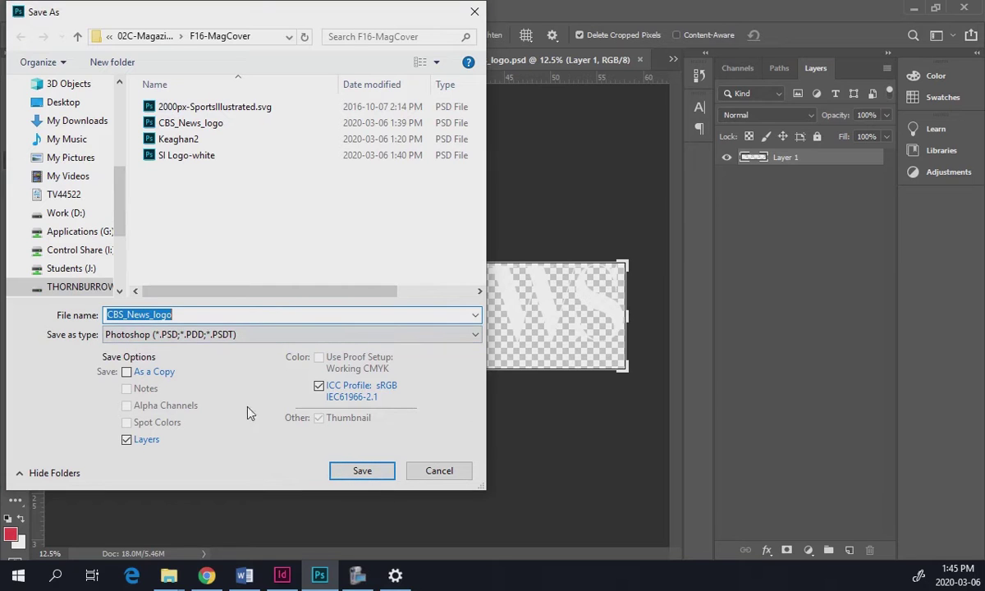
{"action": "left_click", "coordinate": [222, 337]}
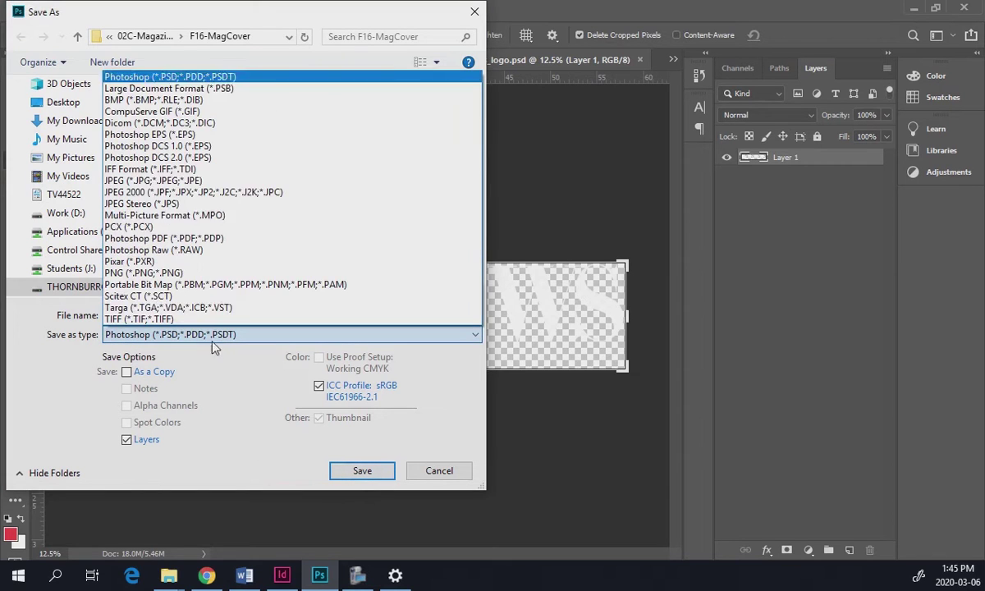
{"action": "left_click", "coordinate": [181, 78]}
{"action": "left_click", "coordinate": [439, 473]}
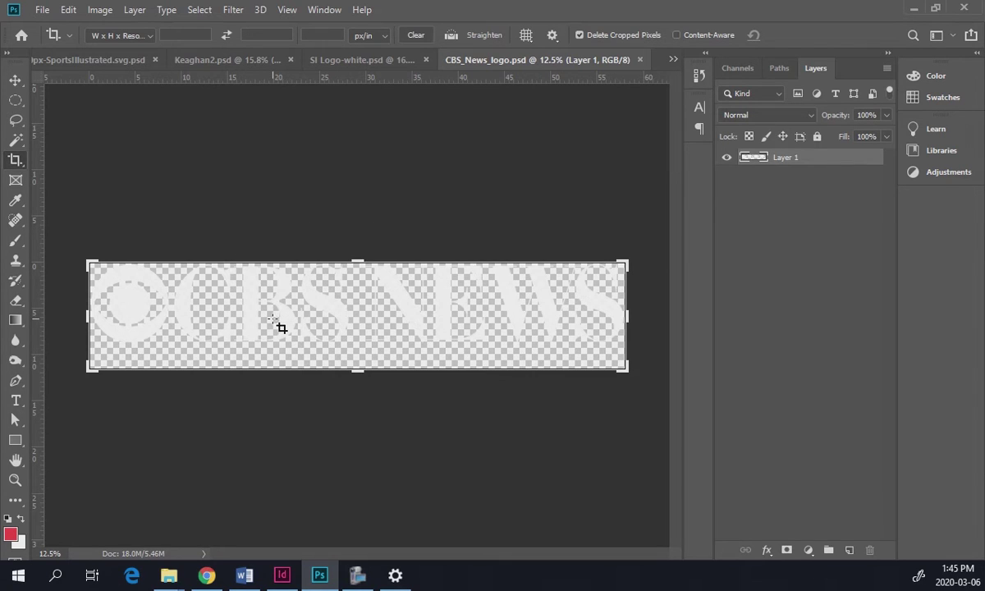
{"action": "left_click", "coordinate": [282, 574]}
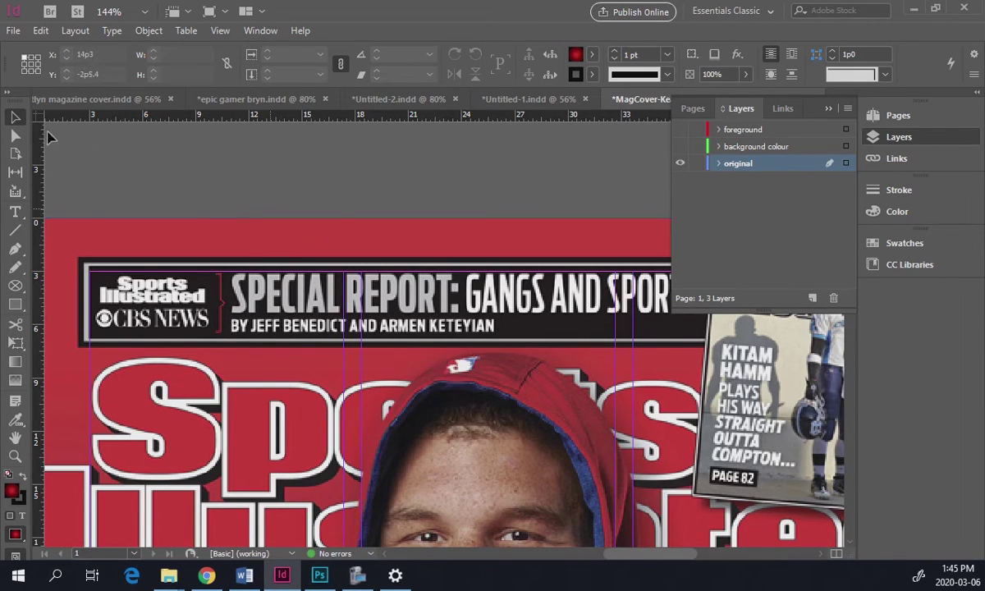
- Add a new layer named 'top banner' from the Layers panel options
{"action": "left_click", "coordinate": [828, 108]}
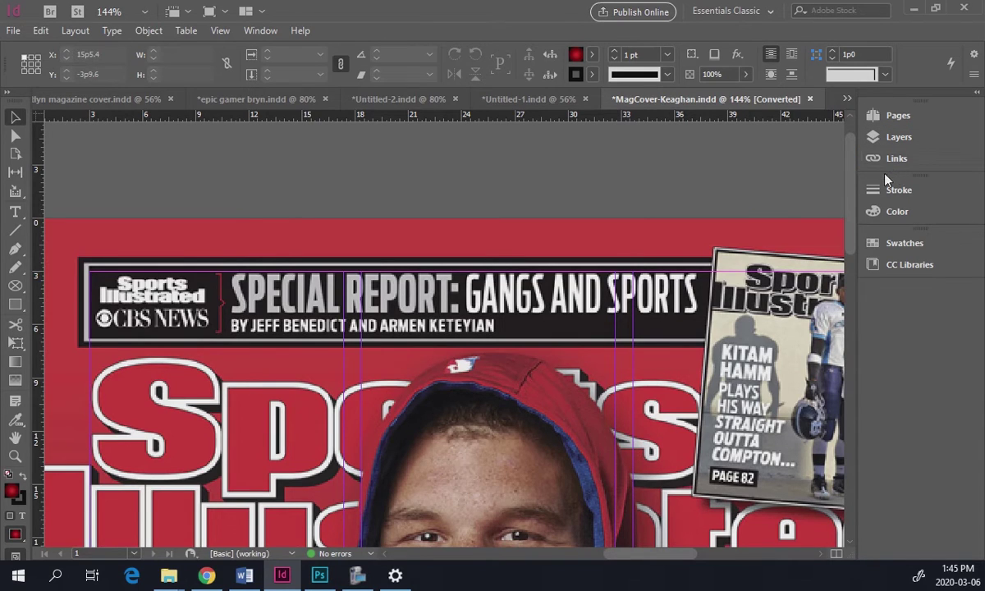
{"action": "left_click", "coordinate": [877, 137]}
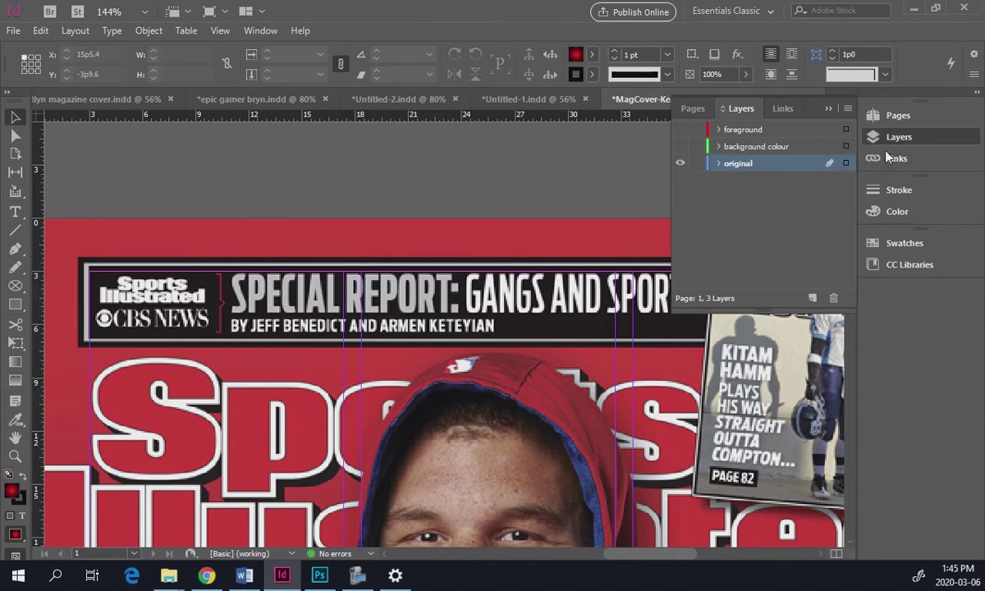
{"action": "left_click", "coordinate": [849, 109]}
{"action": "left_click", "coordinate": [798, 113]}
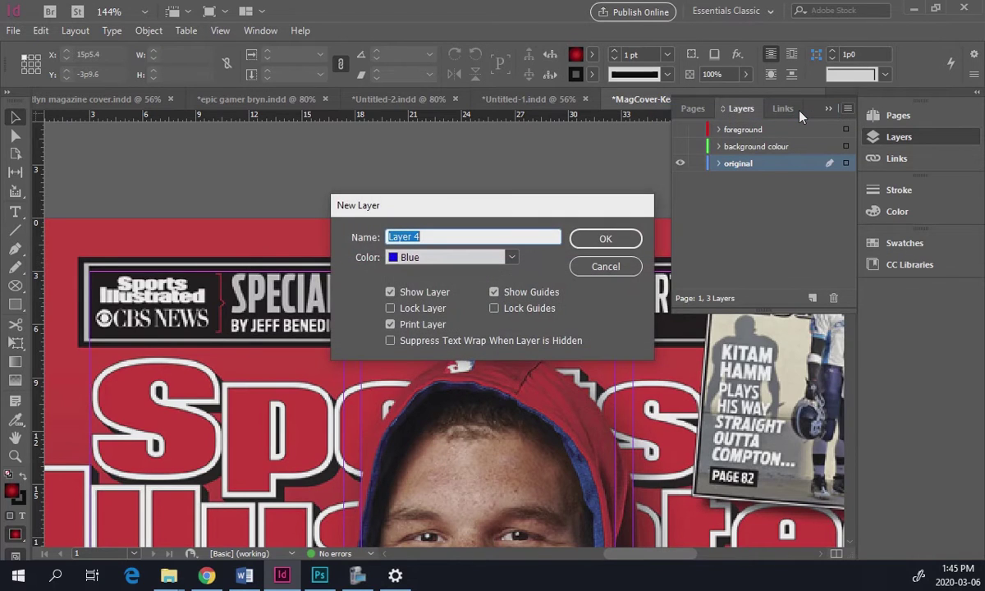
{"action": "type", "text": "top banner"}
{"action": "key", "text": "Return"}
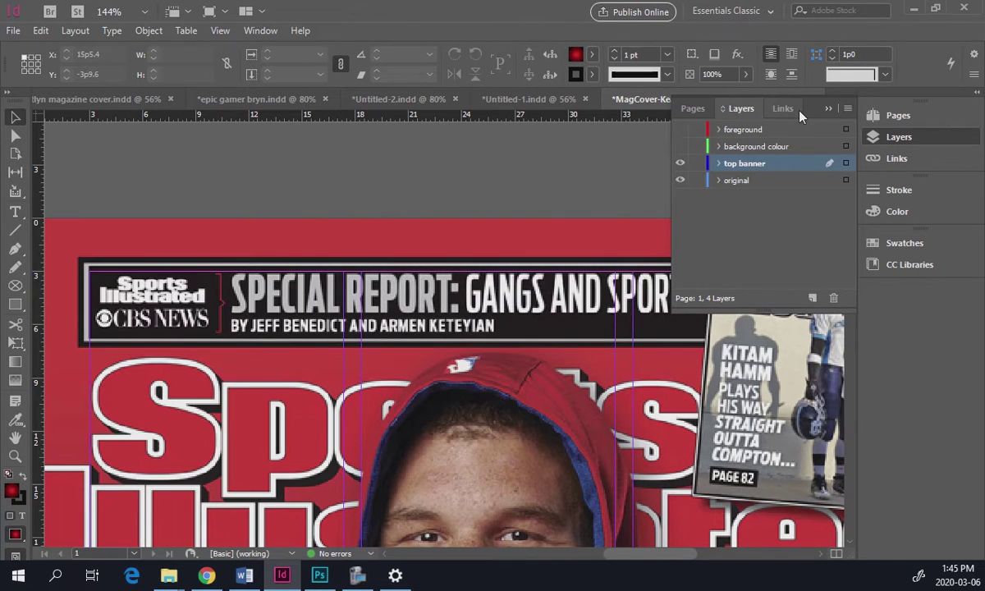
- Zoom in on the SI and CBS logos
{"action": "left_click", "coordinate": [443, 383]}
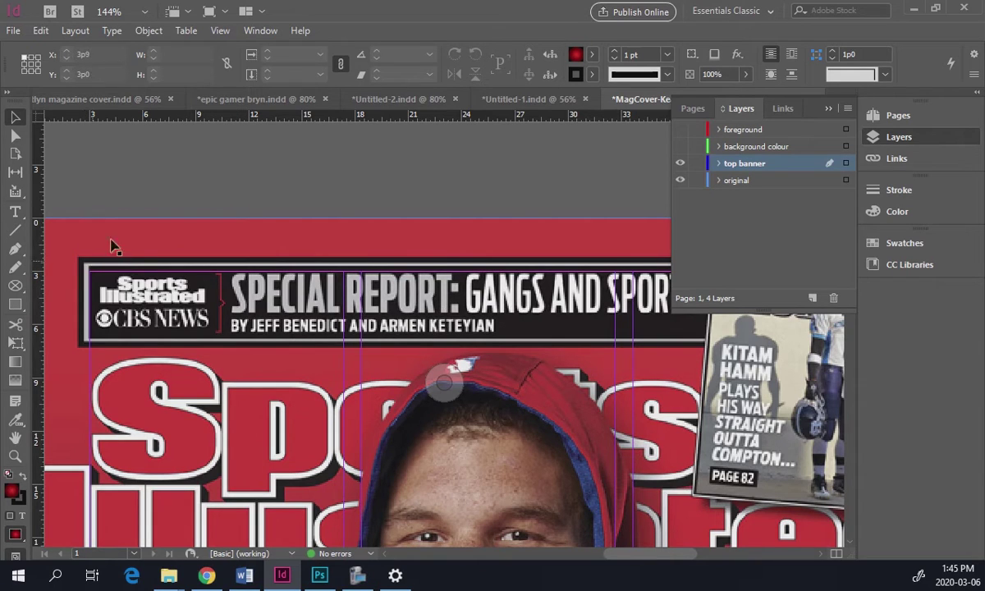
{"action": "key", "text": "z"}
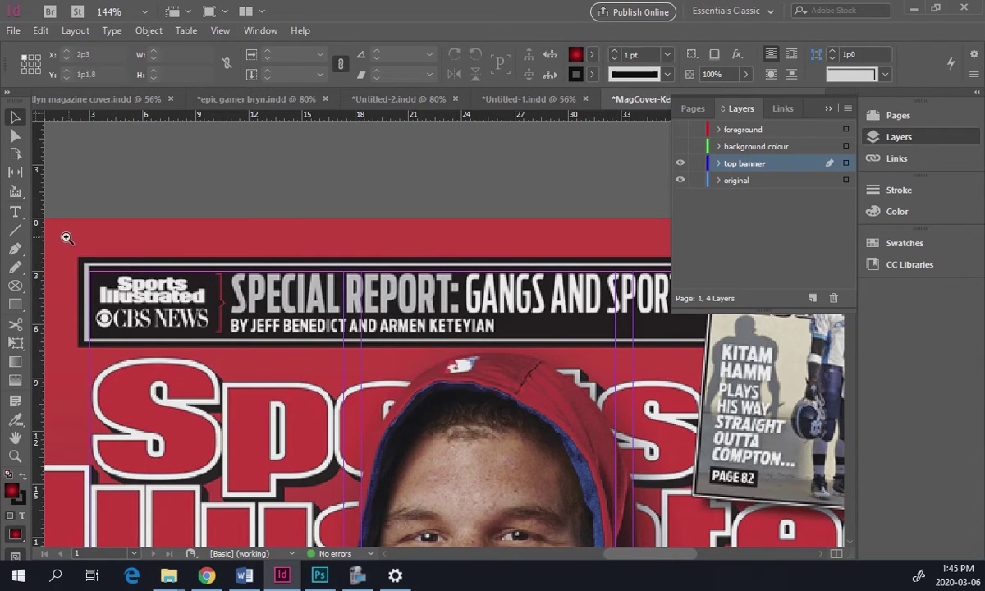
{"action": "left_click_drag", "start_coordinate": [61, 235], "coordinate": [269, 373]}
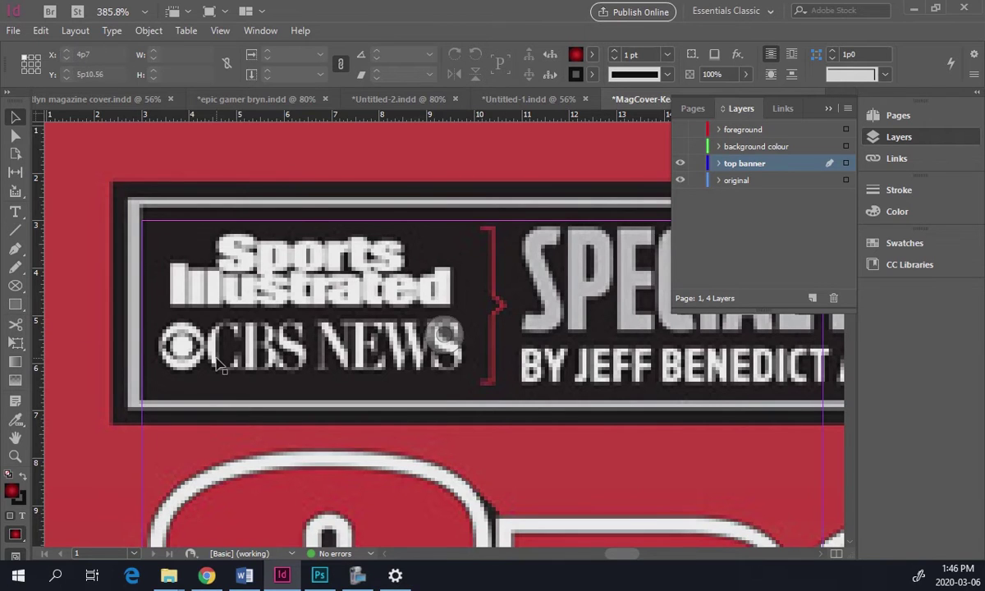
- Set the fill to [Black] and draw a rectangle below the banner's left end
{"action": "left_click", "coordinate": [594, 53]}
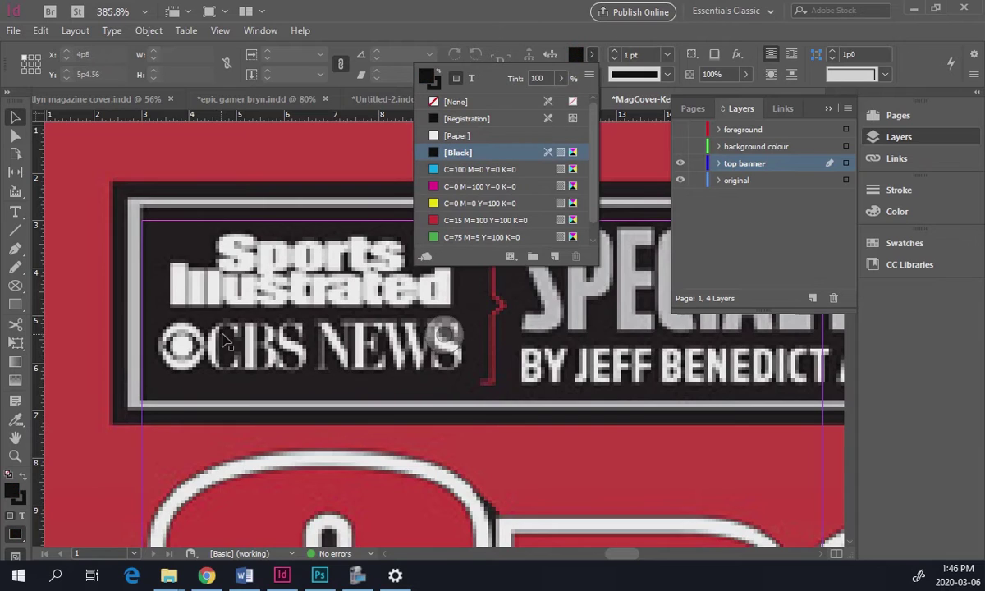
{"action": "left_click", "coordinate": [70, 304]}
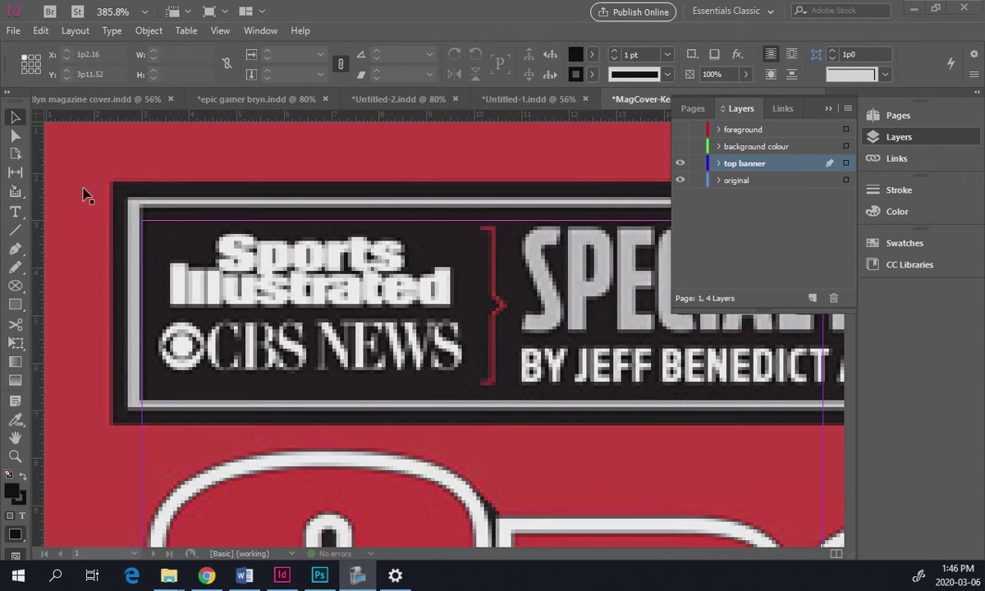
{"action": "left_click", "coordinate": [18, 305]}
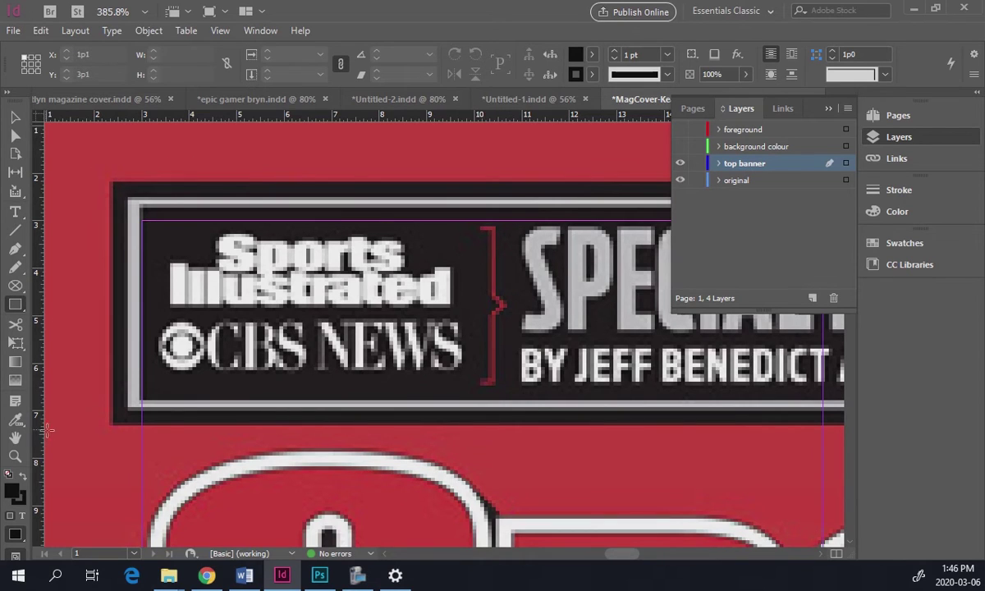
{"action": "left_click_drag", "start_coordinate": [79, 431], "coordinate": [337, 522]}
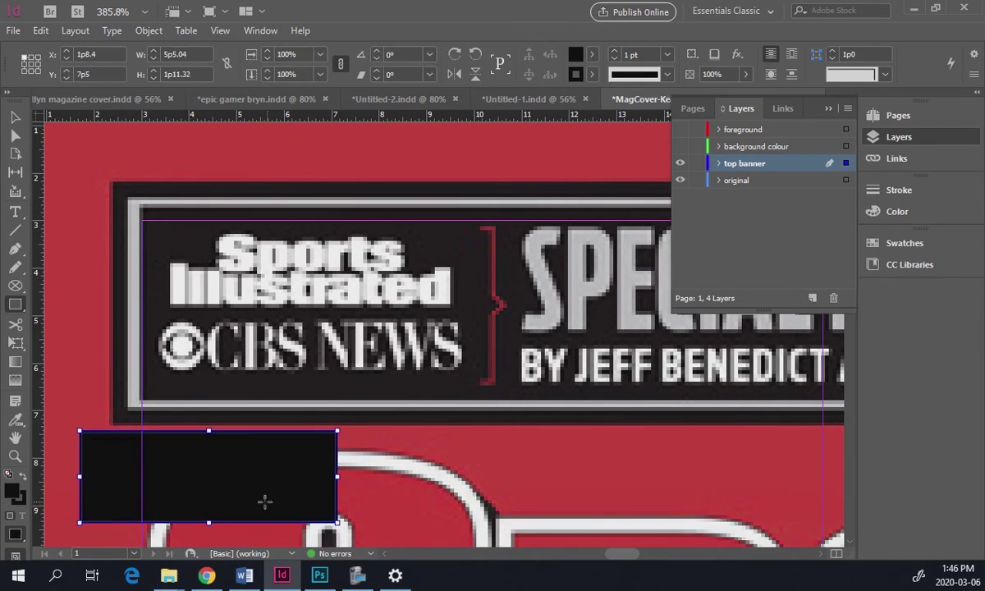
{"action": "left_click", "coordinate": [10, 491]}
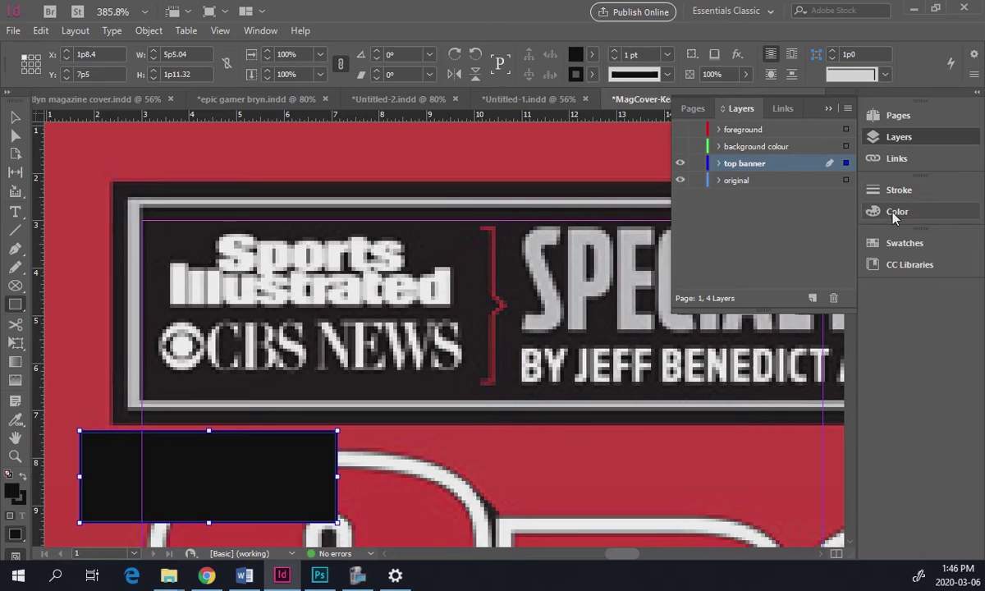
- Remove the rectangle's fill, leaving only its outline
{"action": "left_click", "coordinate": [894, 213]}
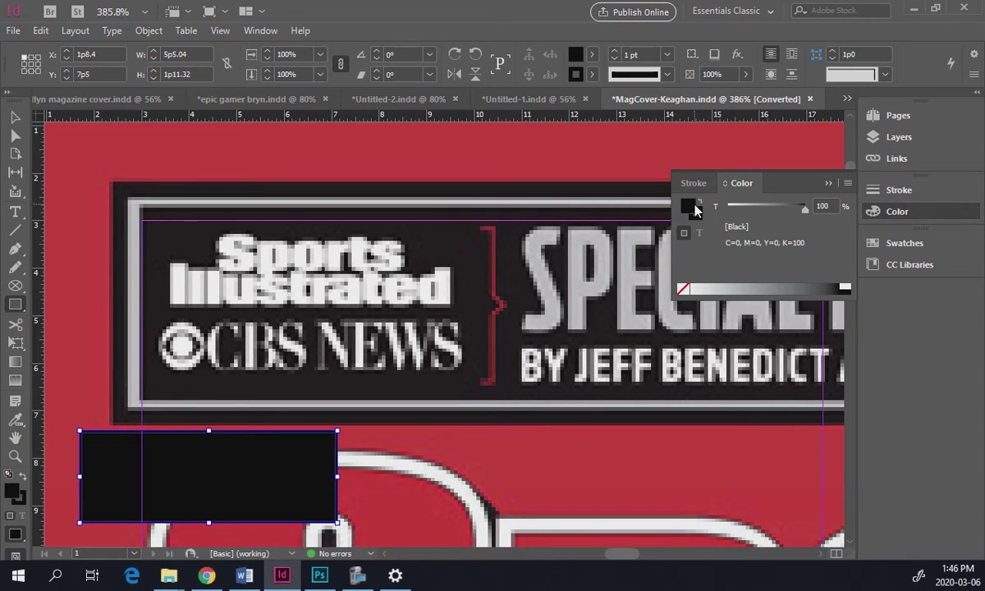
{"action": "left_click", "coordinate": [862, 192]}
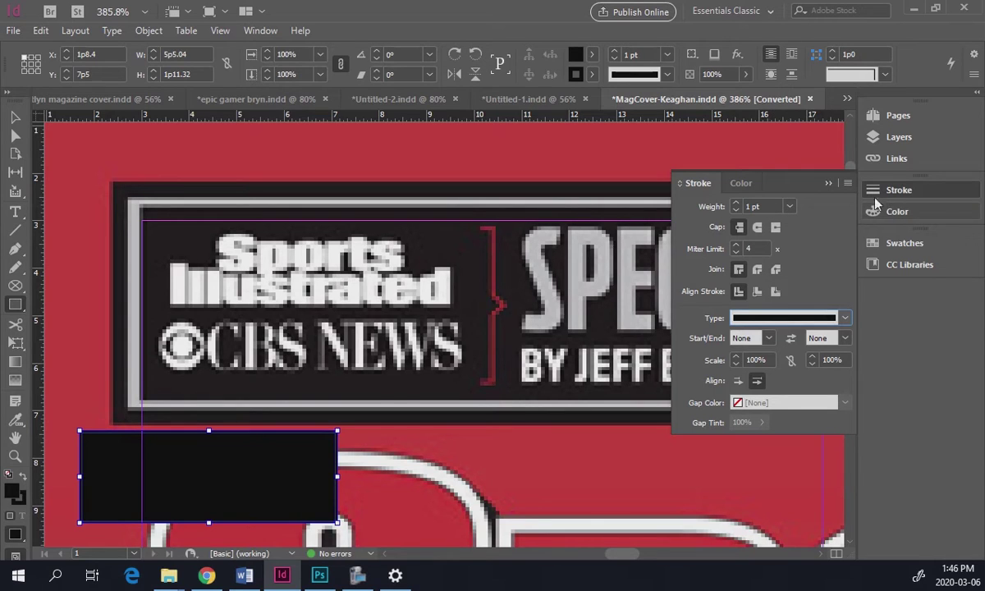
{"action": "left_click", "coordinate": [592, 54]}
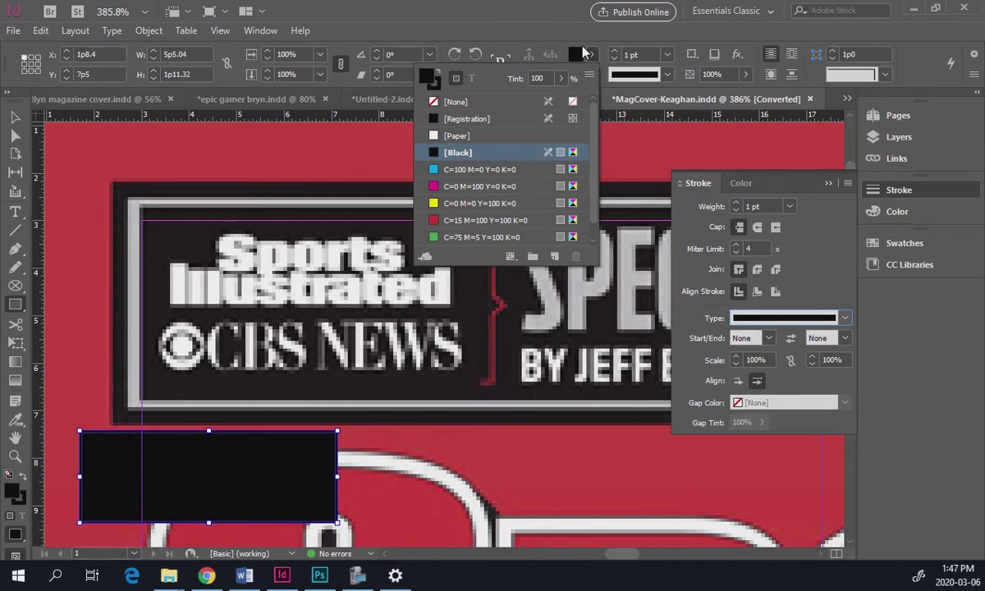
{"action": "left_click", "coordinate": [439, 102]}
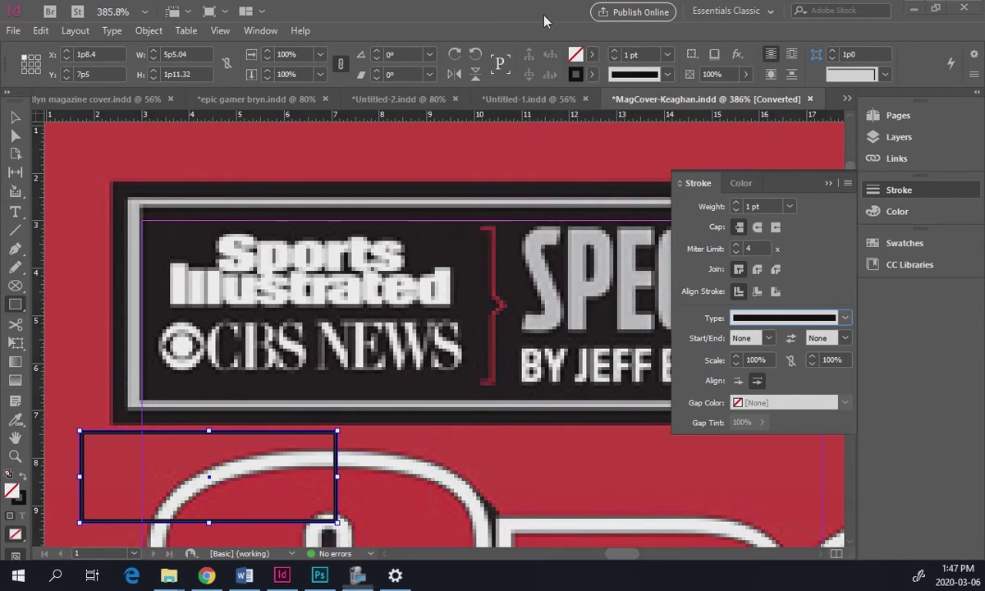
- Adjust the rectangle's black stroke weight to 3 pt and close the Stroke panel
{"action": "left_click", "coordinate": [615, 54]}
{"action": "left_click", "coordinate": [615, 55]}
{"action": "left_click", "coordinate": [615, 54]}
{"action": "left_click", "coordinate": [615, 54]}
{"action": "left_click", "coordinate": [615, 54]}
{"action": "left_click", "coordinate": [615, 55]}
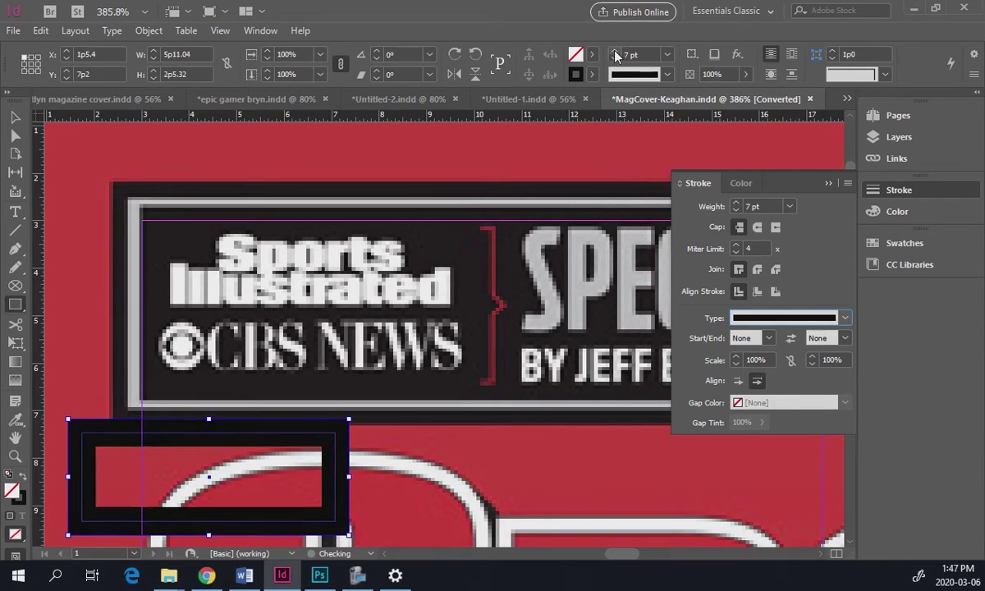
{"action": "left_click", "coordinate": [615, 58]}
{"action": "left_click", "coordinate": [615, 59]}
{"action": "left_click", "coordinate": [615, 58]}
{"action": "left_click", "coordinate": [615, 58]}
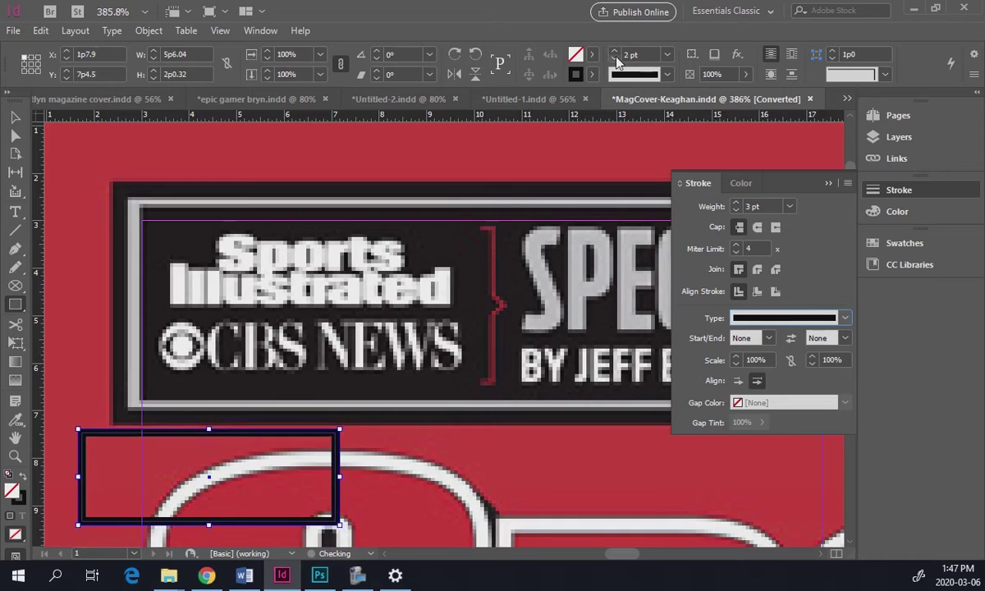
{"action": "left_click", "coordinate": [615, 59]}
{"action": "left_click", "coordinate": [615, 58]}
{"action": "left_click", "coordinate": [614, 53]}
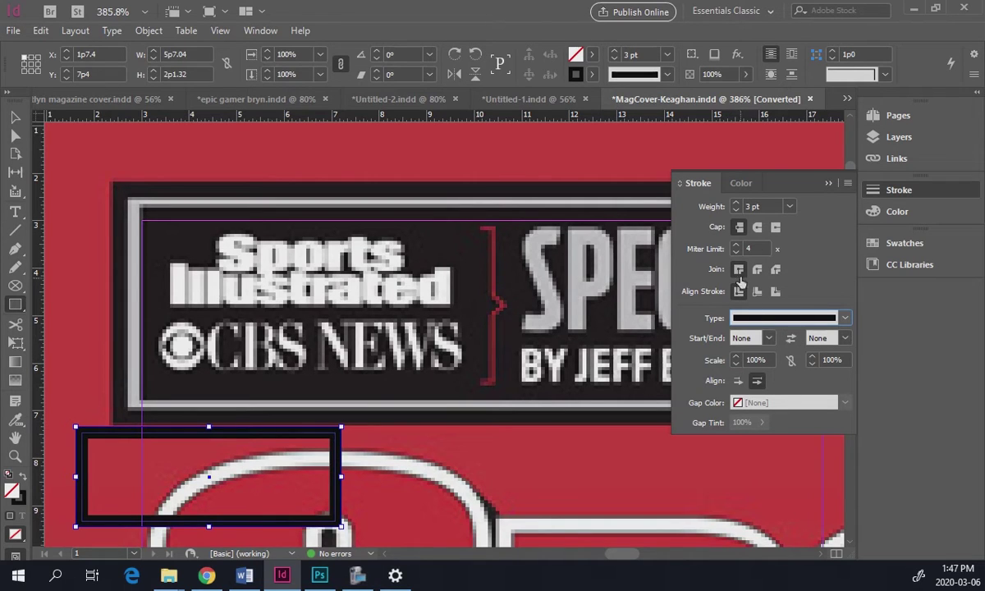
{"action": "left_click", "coordinate": [874, 195]}
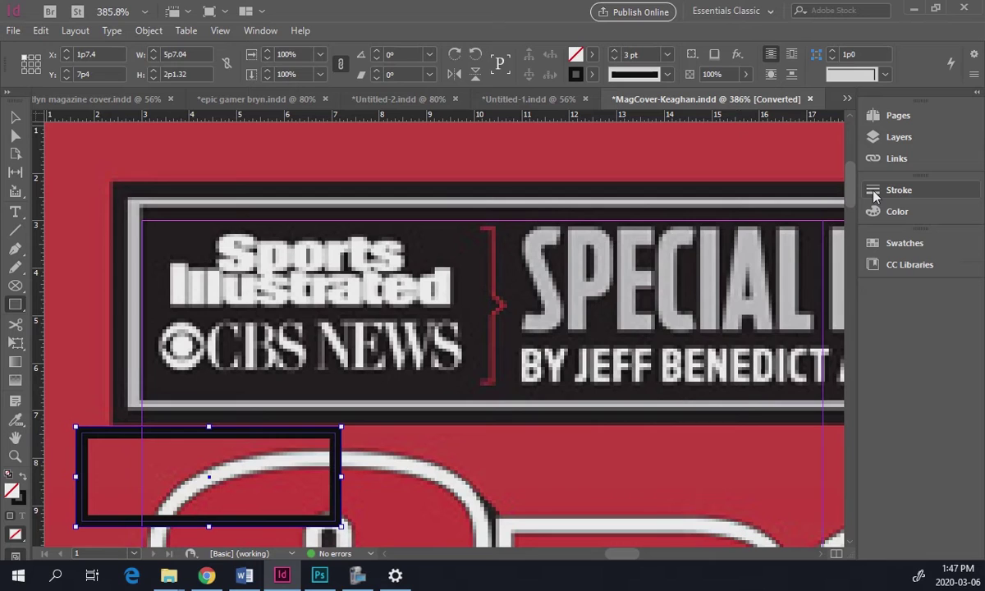
- Try Dotted, Straight Hash and Dashed strokes, then settle on Thick - Thick
{"action": "left_click", "coordinate": [873, 192]}
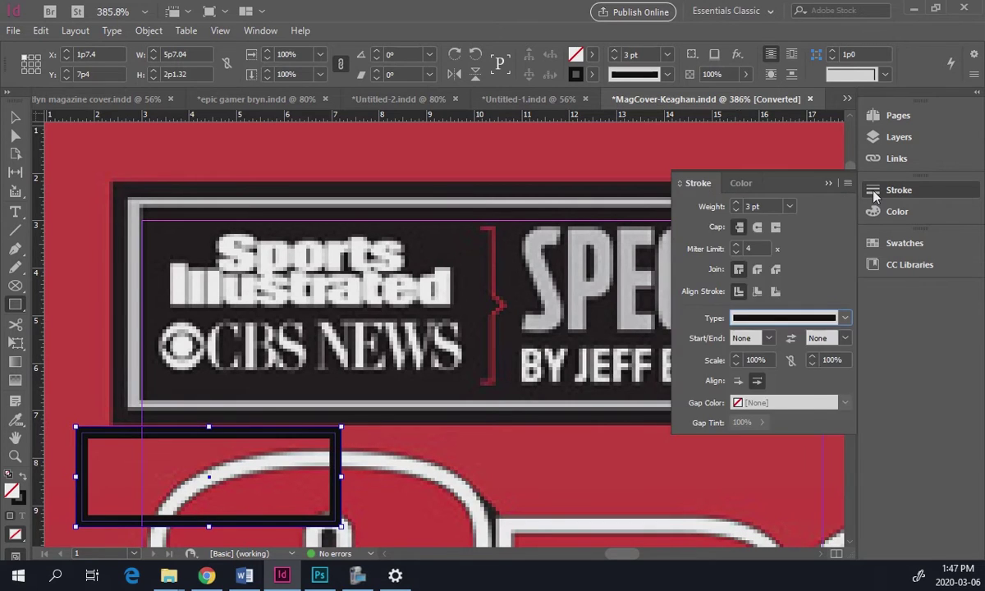
{"action": "left_click", "coordinate": [874, 192]}
{"action": "left_click", "coordinate": [873, 192]}
{"action": "left_click", "coordinate": [874, 192]}
{"action": "left_click", "coordinate": [873, 193]}
{"action": "left_click", "coordinate": [845, 319]}
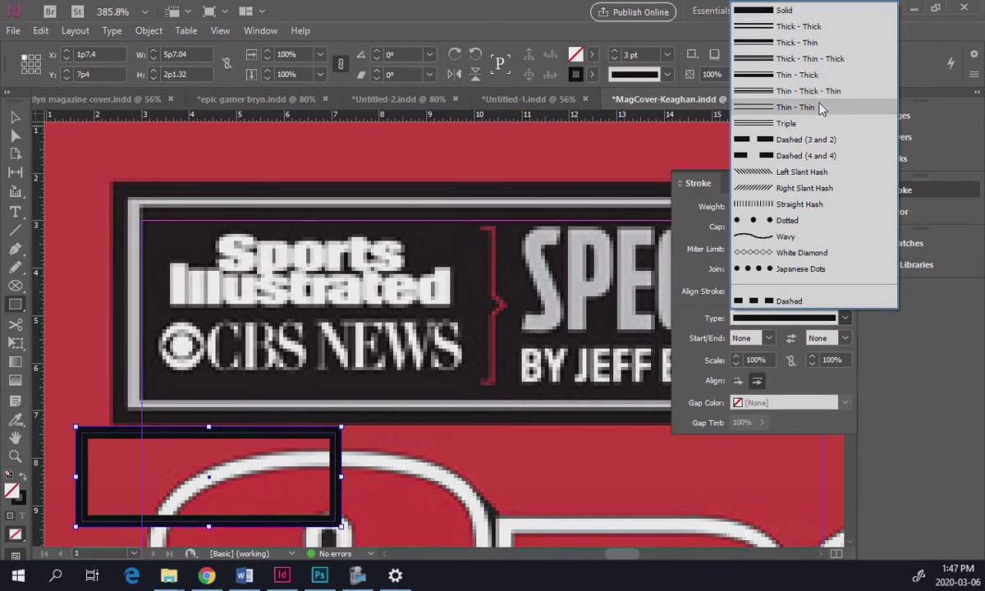
{"action": "left_click", "coordinate": [787, 220]}
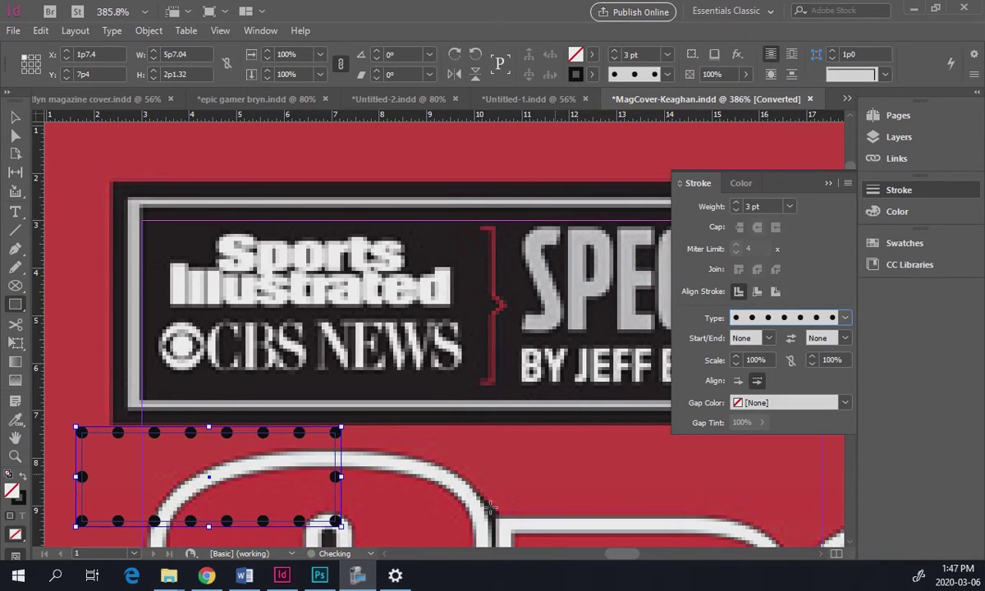
{"action": "left_click", "coordinate": [846, 318]}
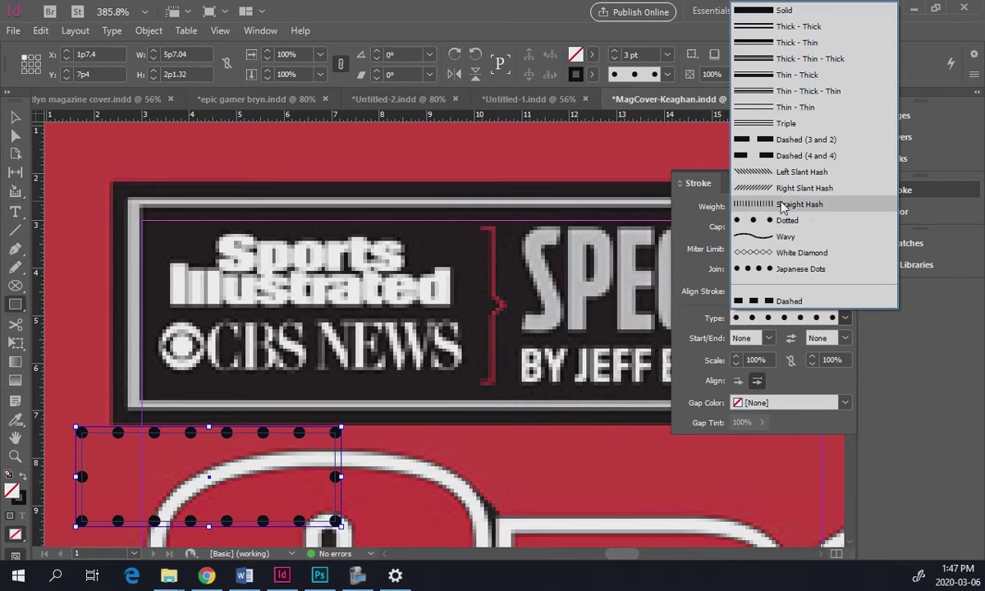
{"action": "left_click", "coordinate": [771, 204]}
{"action": "left_click", "coordinate": [845, 320]}
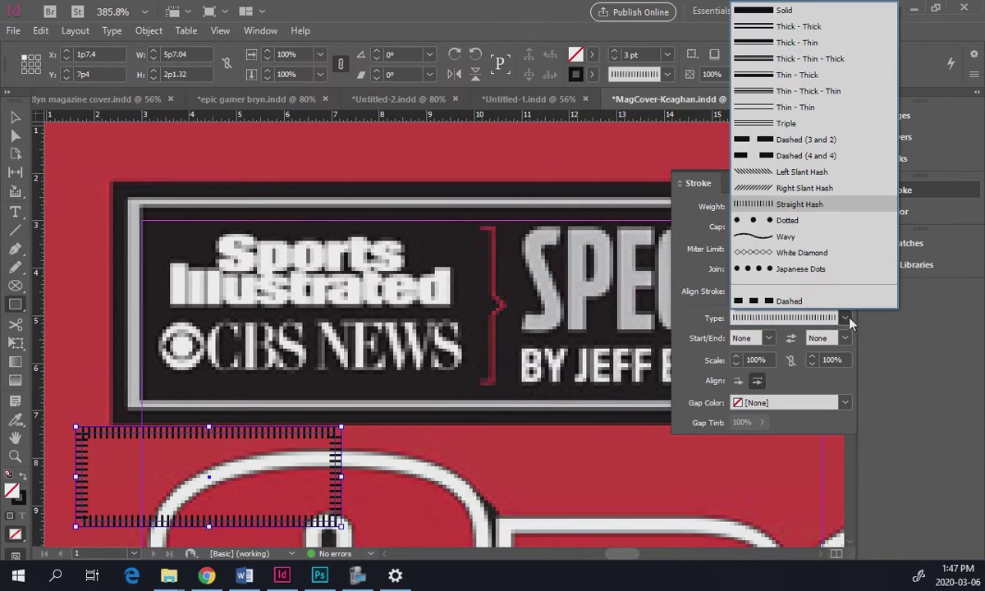
{"action": "left_click", "coordinate": [786, 141]}
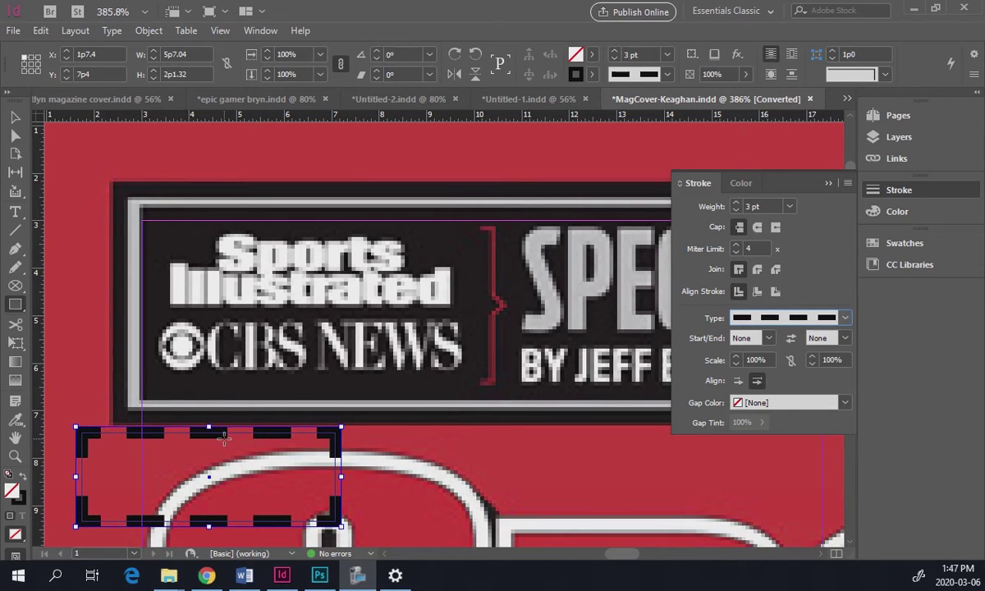
{"action": "left_click", "coordinate": [846, 319]}
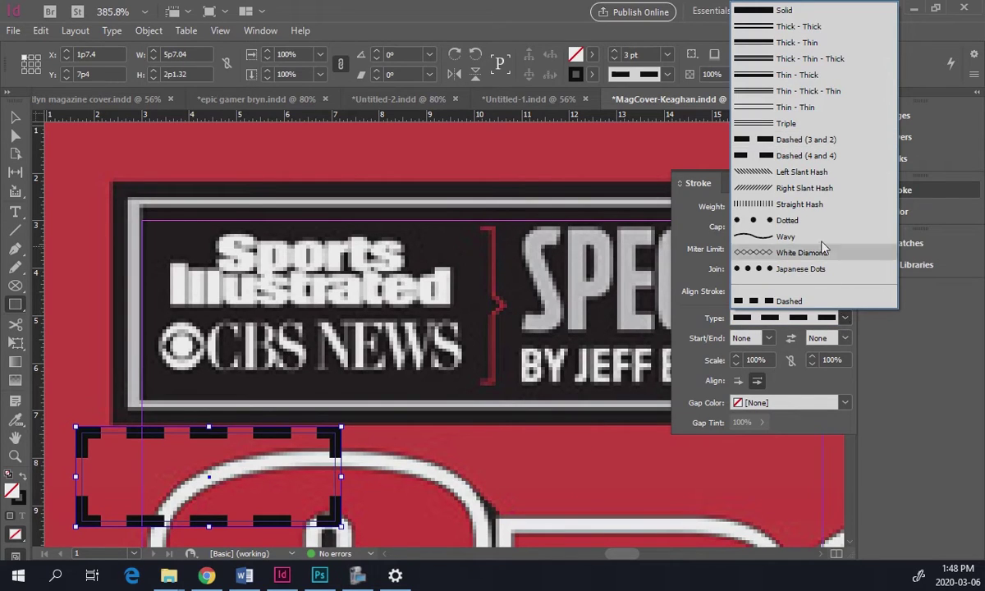
{"action": "left_click", "coordinate": [782, 30]}
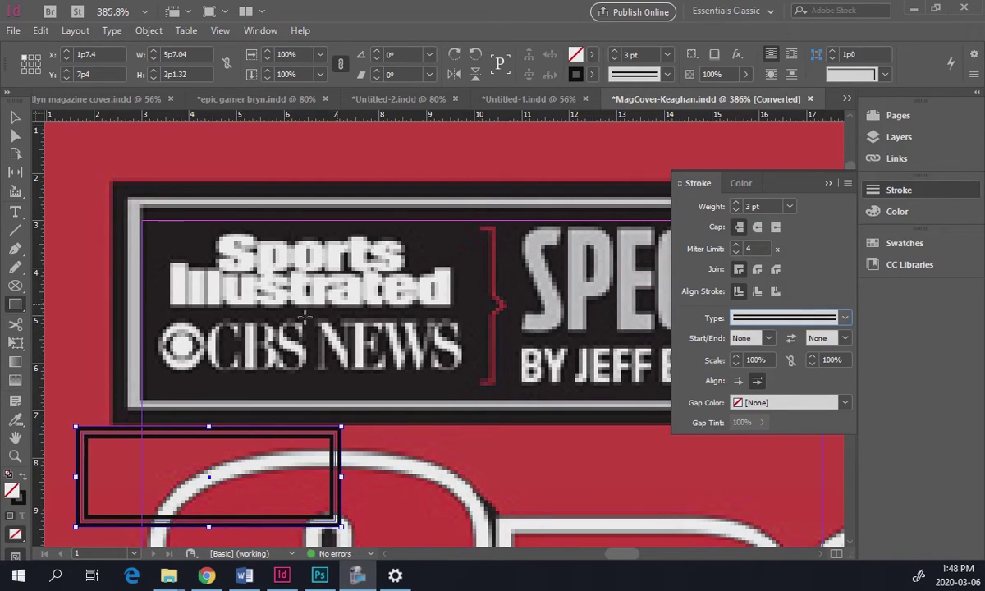
- Raise the outline weight and colour the stroke magenta
{"action": "left_click", "coordinate": [736, 202]}
{"action": "left_click", "coordinate": [736, 202]}
{"action": "left_click", "coordinate": [736, 203]}
{"action": "left_click", "coordinate": [737, 203]}
{"action": "left_click", "coordinate": [736, 203]}
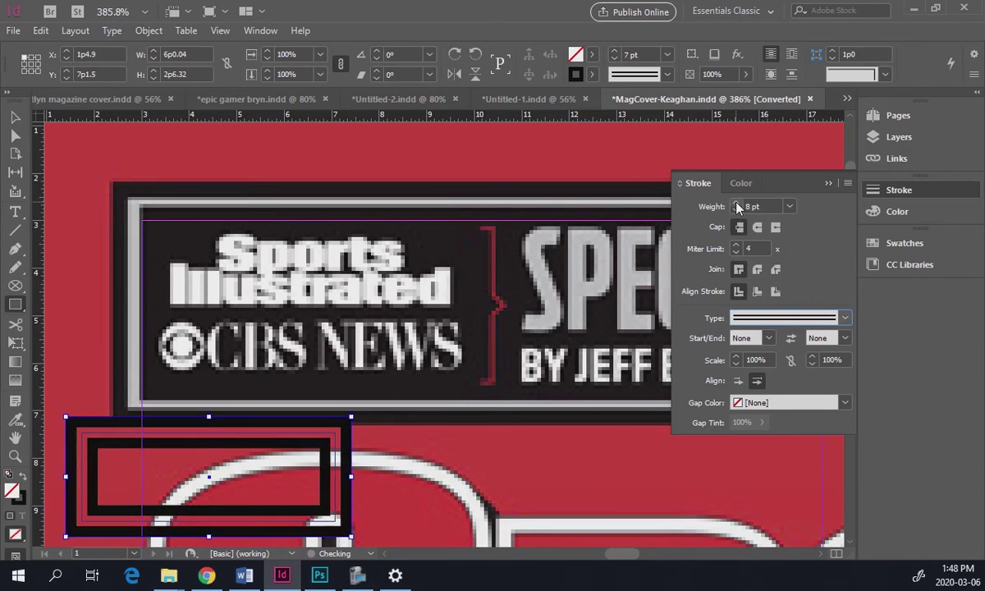
{"action": "left_click", "coordinate": [736, 203]}
{"action": "left_click", "coordinate": [736, 203]}
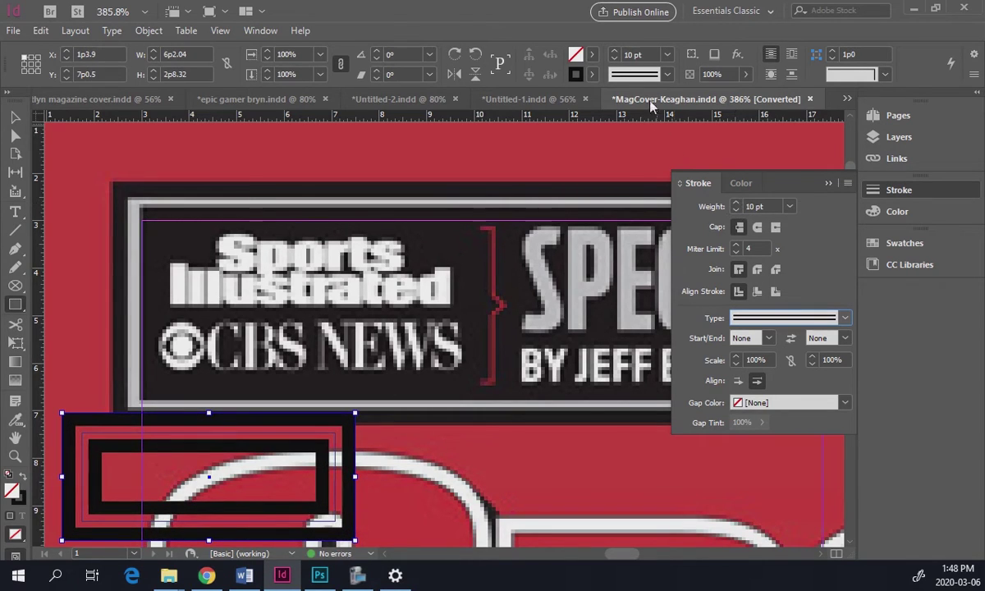
{"action": "left_click", "coordinate": [593, 74]}
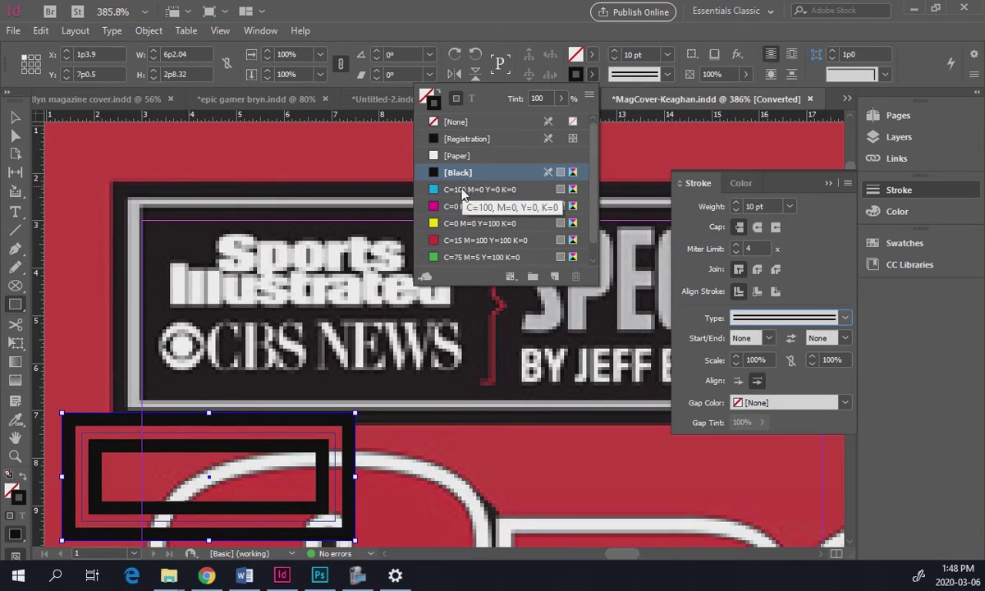
{"action": "left_click", "coordinate": [484, 206]}
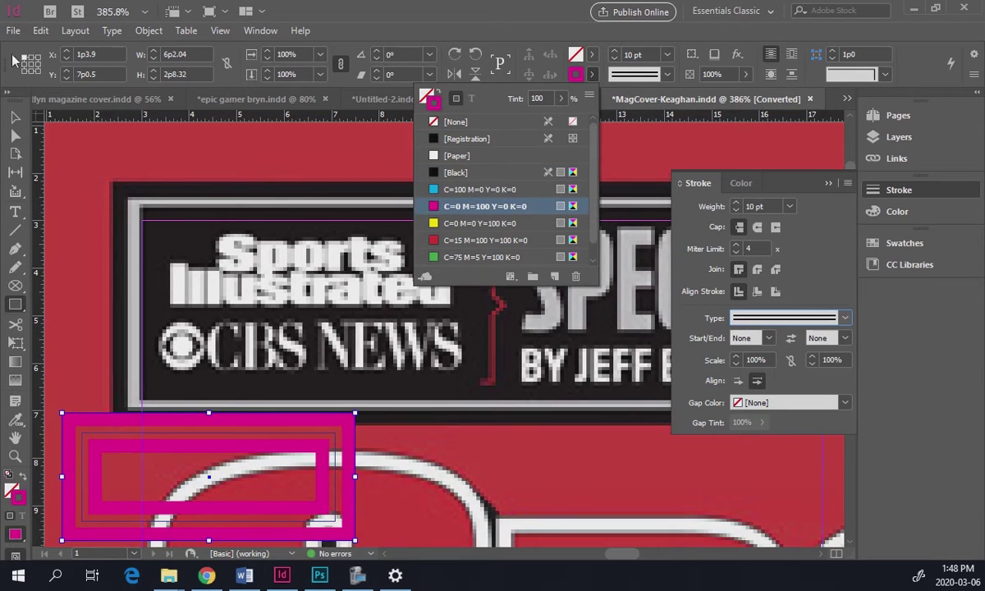
{"action": "left_click", "coordinate": [155, 423]}
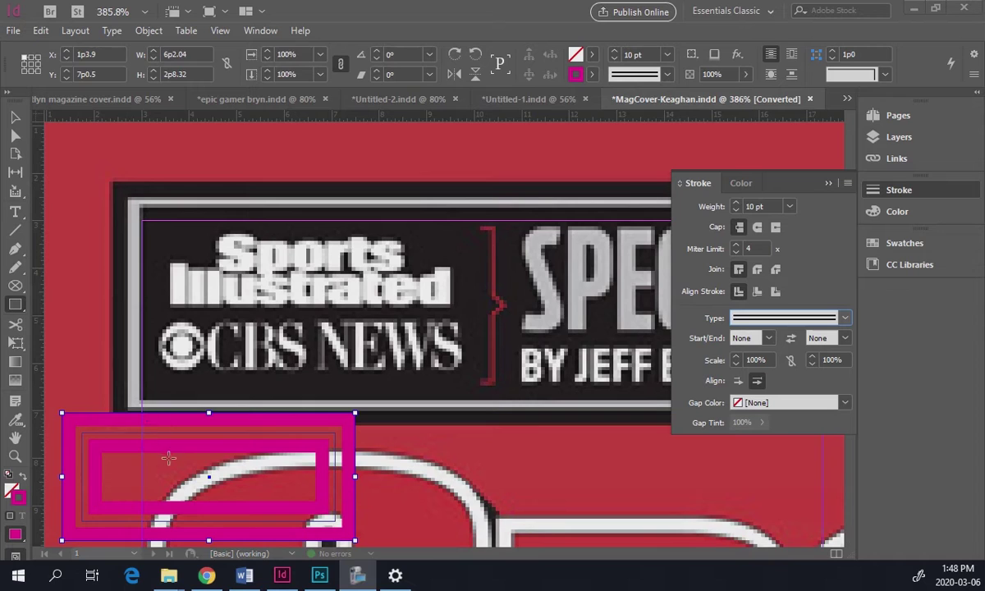
- Move the frame over the Sports Illustrated logo, set an 11 pt stroke, and stretch it around CBS NEWS
{"action": "left_click", "coordinate": [15, 118]}
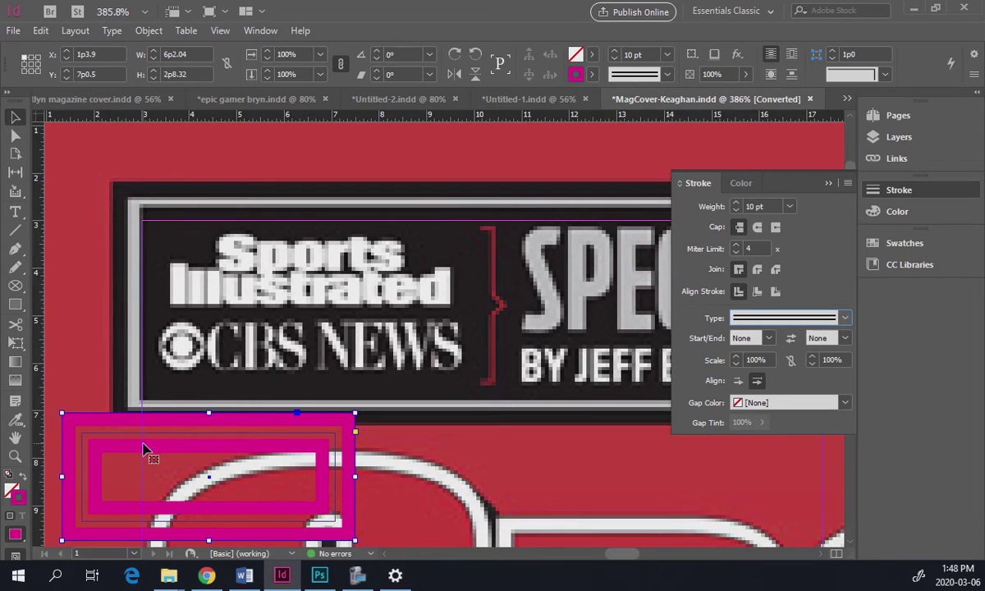
{"action": "left_click_drag", "start_coordinate": [143, 443], "coordinate": [202, 229]}
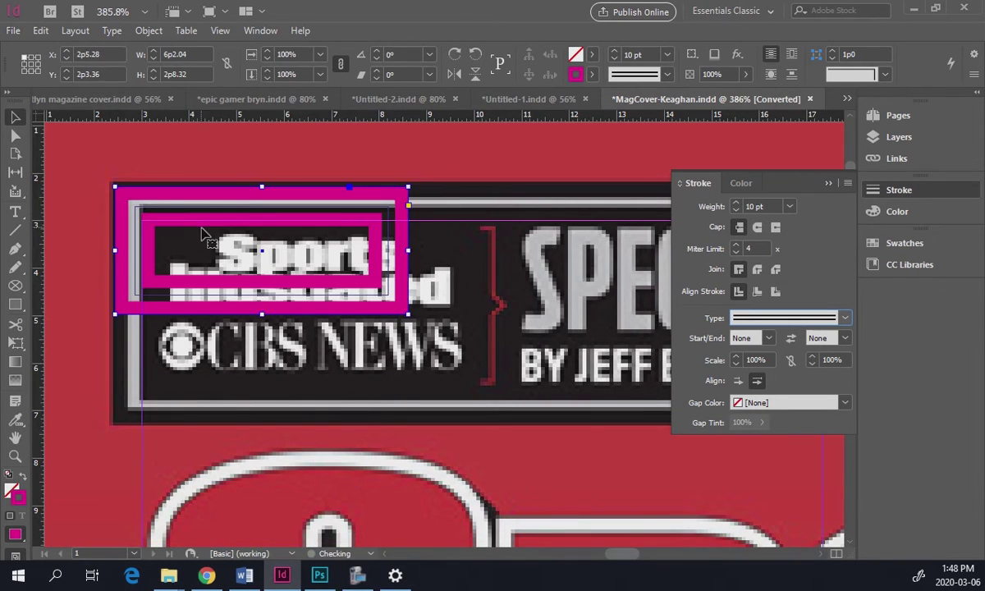
{"action": "key", "text": "Up"}
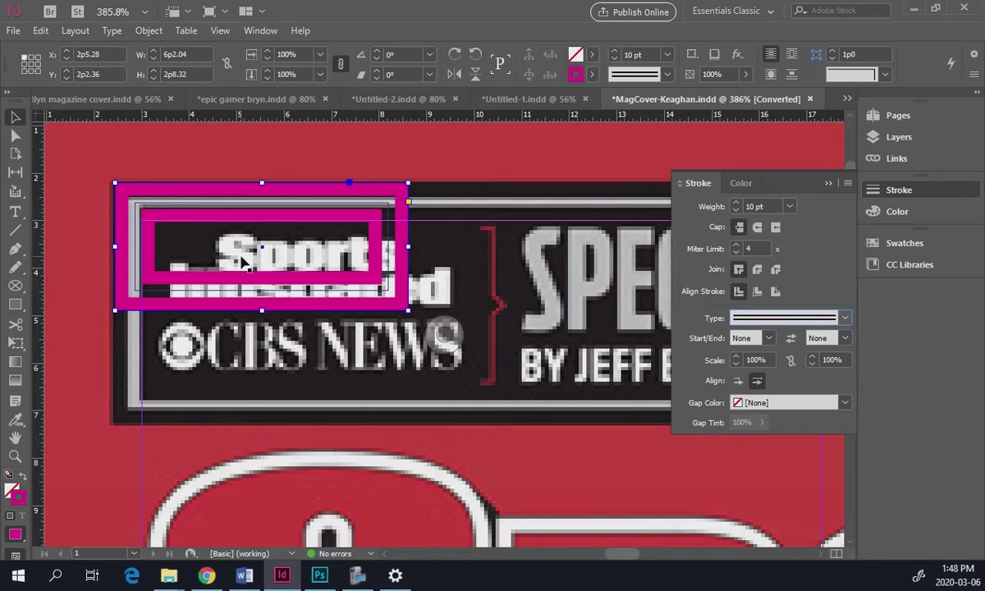
{"action": "left_click", "coordinate": [616, 51]}
{"action": "left_click", "coordinate": [616, 51]}
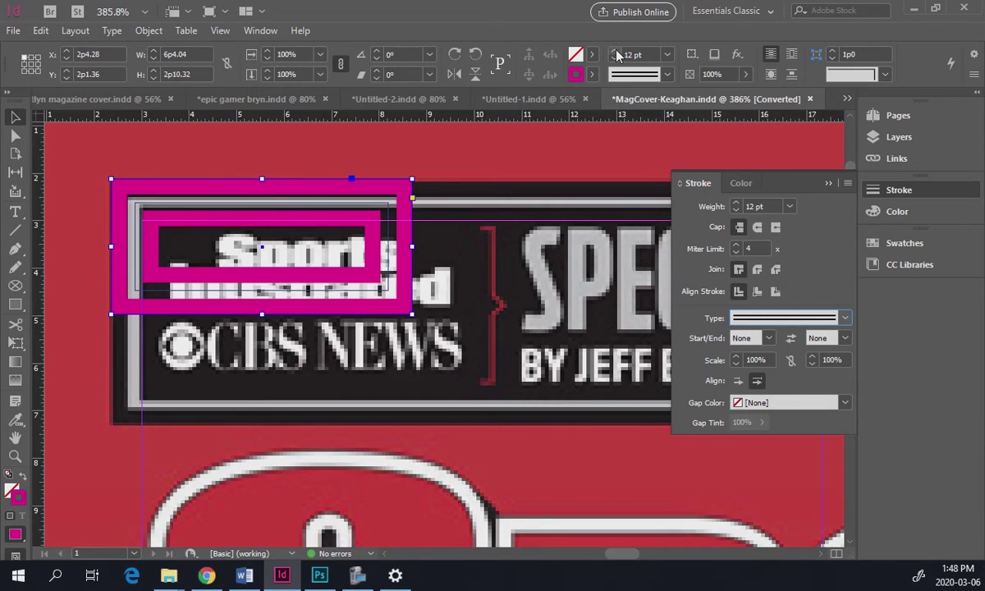
{"action": "left_click", "coordinate": [616, 58]}
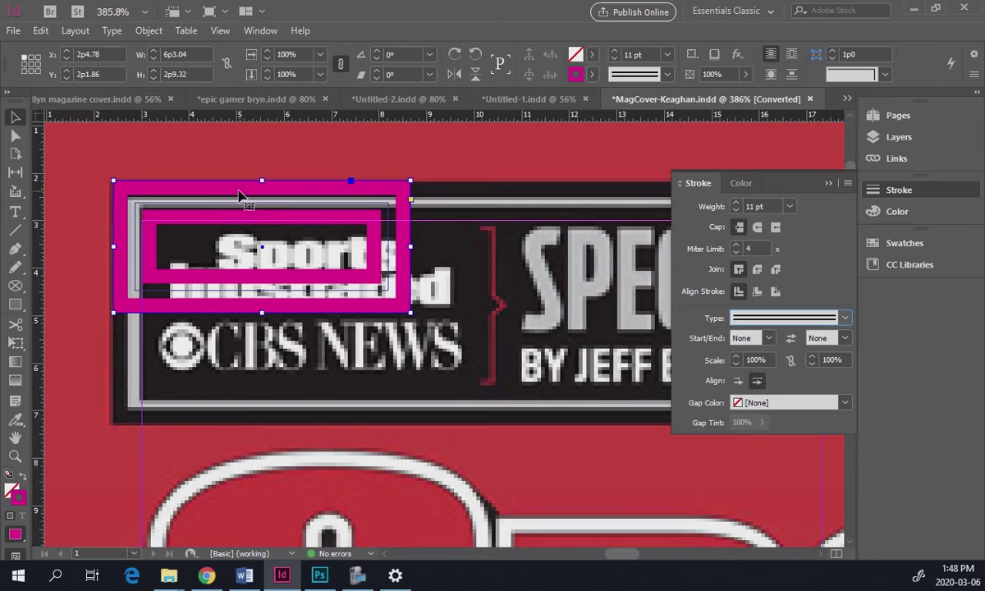
{"action": "left_click_drag", "start_coordinate": [238, 195], "coordinate": [207, 202]}
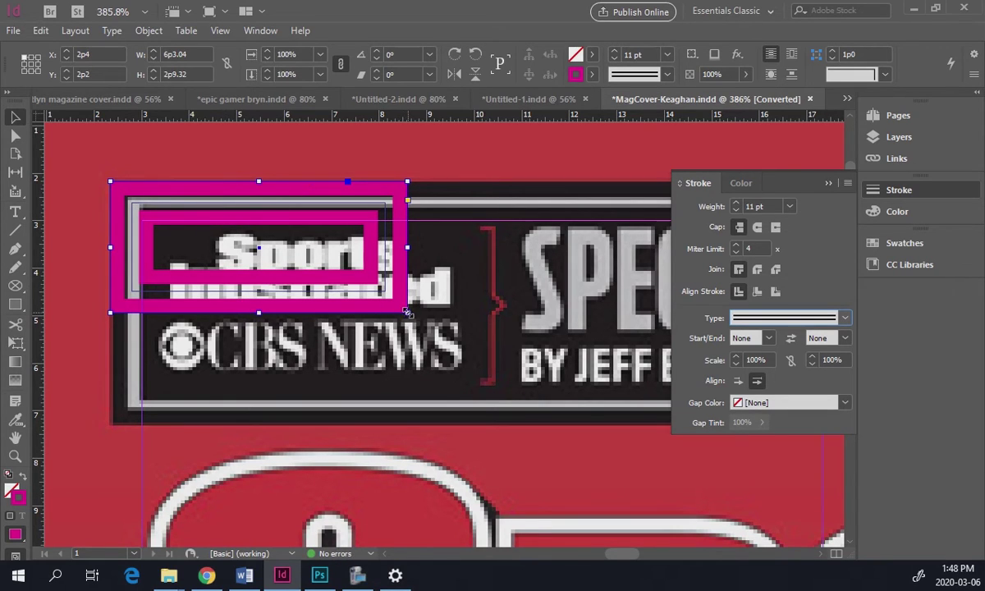
{"action": "left_click_drag", "start_coordinate": [406, 313], "coordinate": [404, 425]}
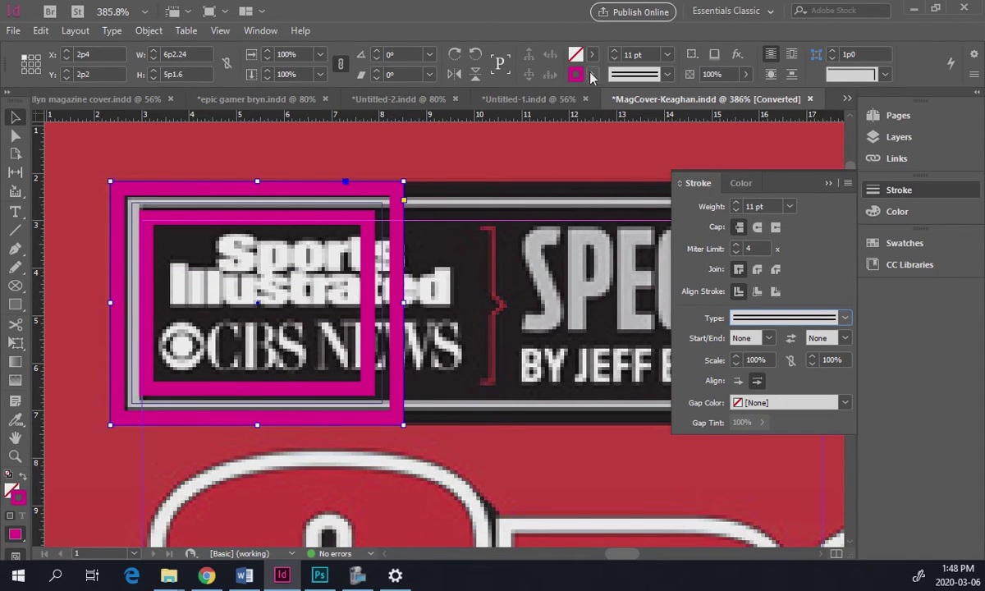
- Set the stroke to 9 pt, then align and widen the frame around both logos
{"action": "left_click", "coordinate": [614, 60]}
{"action": "left_click", "coordinate": [614, 59]}
{"action": "left_click", "coordinate": [614, 59]}
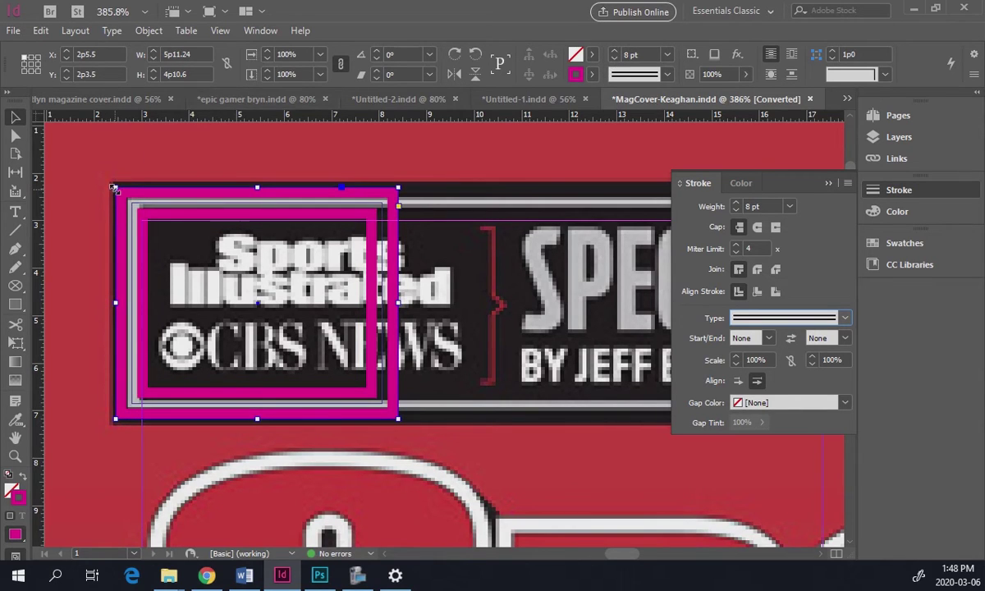
{"action": "key", "text": "Up"}
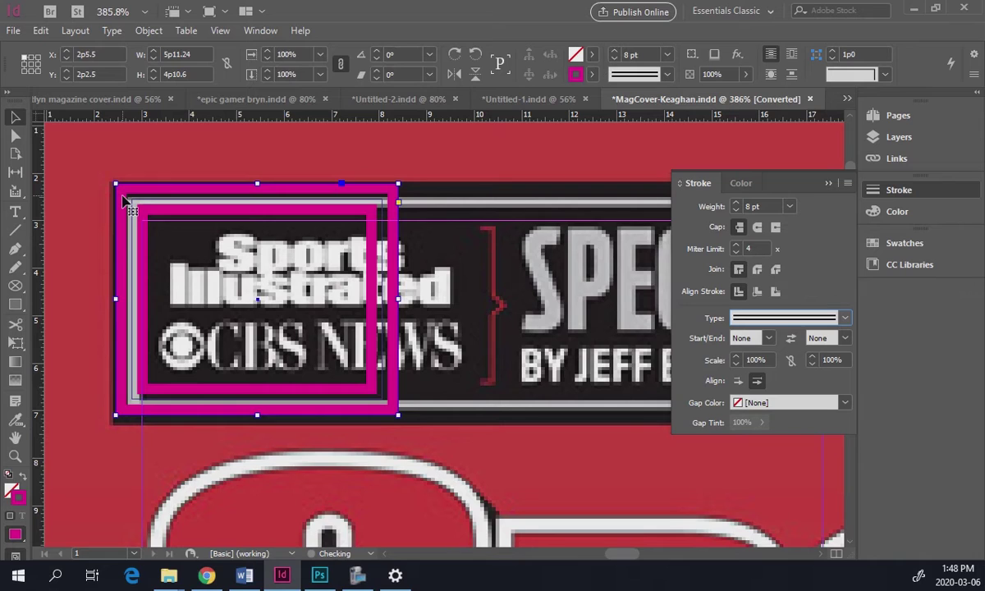
{"action": "left_click", "coordinate": [615, 53]}
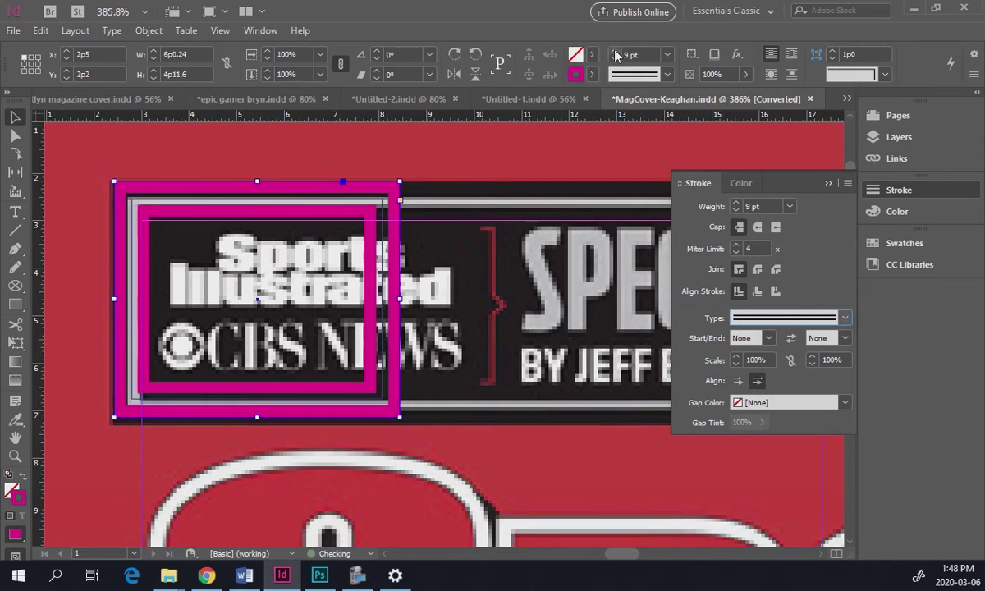
{"action": "left_click", "coordinate": [252, 230]}
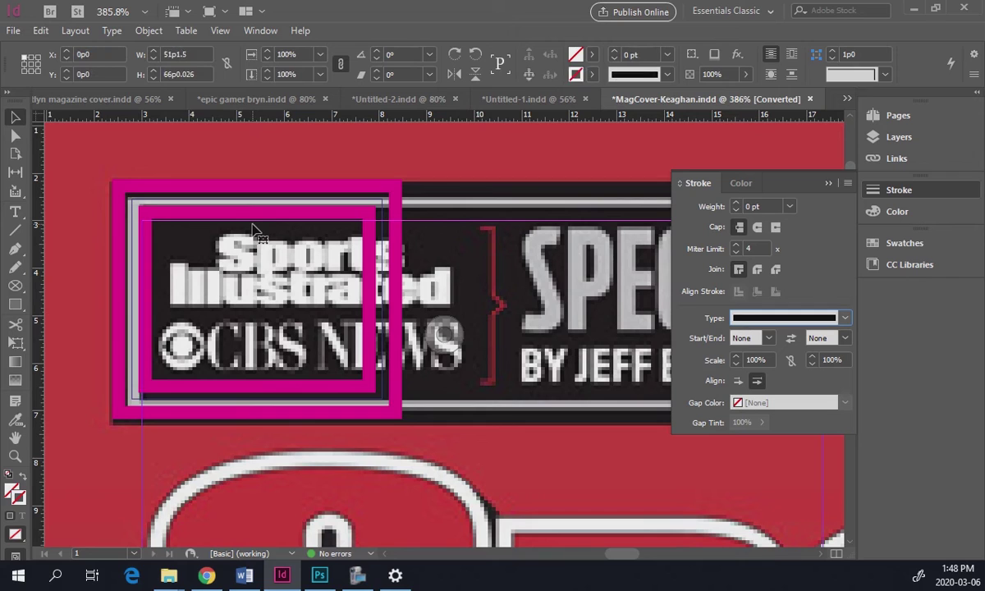
{"action": "left_click", "coordinate": [146, 285]}
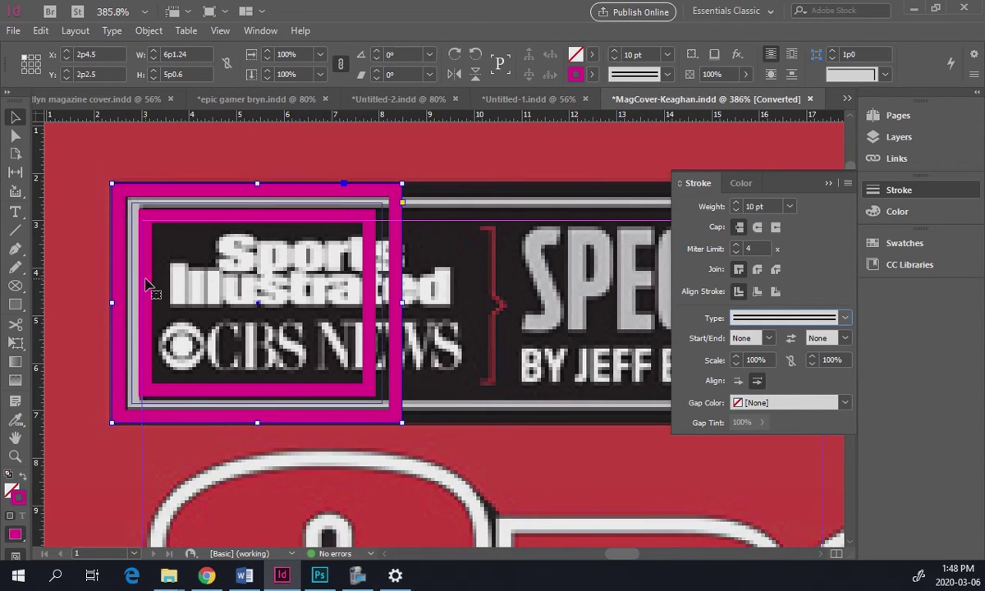
{"action": "left_click_drag", "start_coordinate": [146, 285], "coordinate": [354, 361]}
{"action": "key", "text": "ctrl+z"}
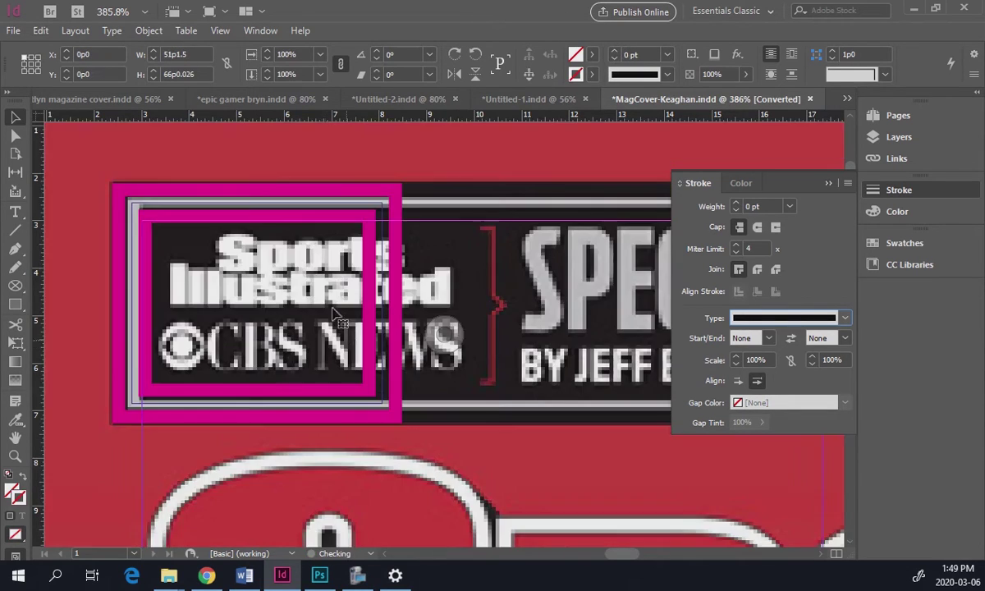
{"action": "left_click", "coordinate": [272, 224]}
{"action": "left_click_drag", "start_coordinate": [272, 223], "coordinate": [273, 223]}
{"action": "left_click_drag", "start_coordinate": [399, 422], "coordinate": [417, 426]}
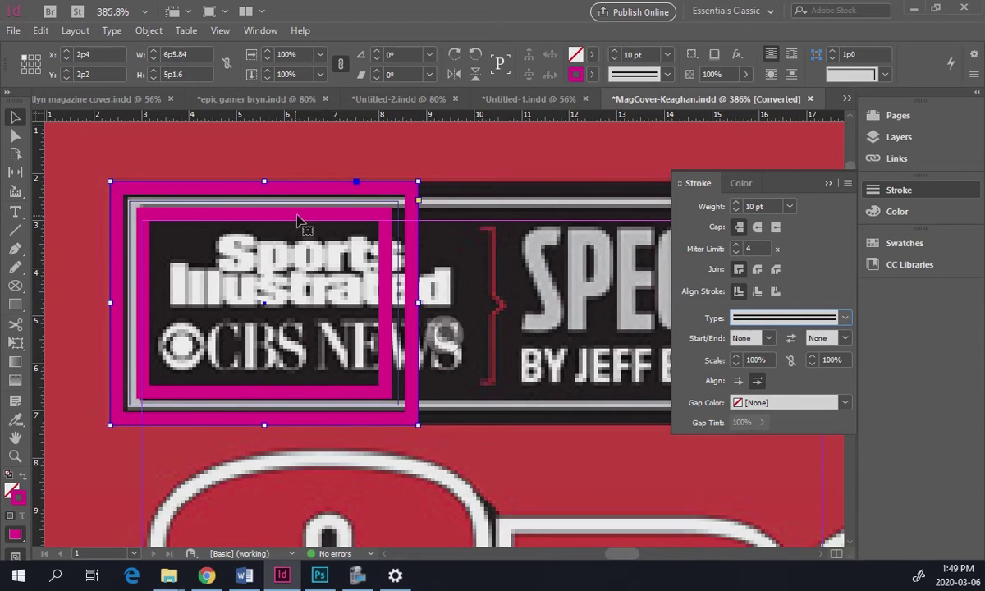
- Widen the magenta frame to span the full SPECIAL REPORT banner, 46p4 by 5p1.6
{"action": "key", "text": "ctrl+minus"}
{"action": "key", "text": "ctrl+minus"}
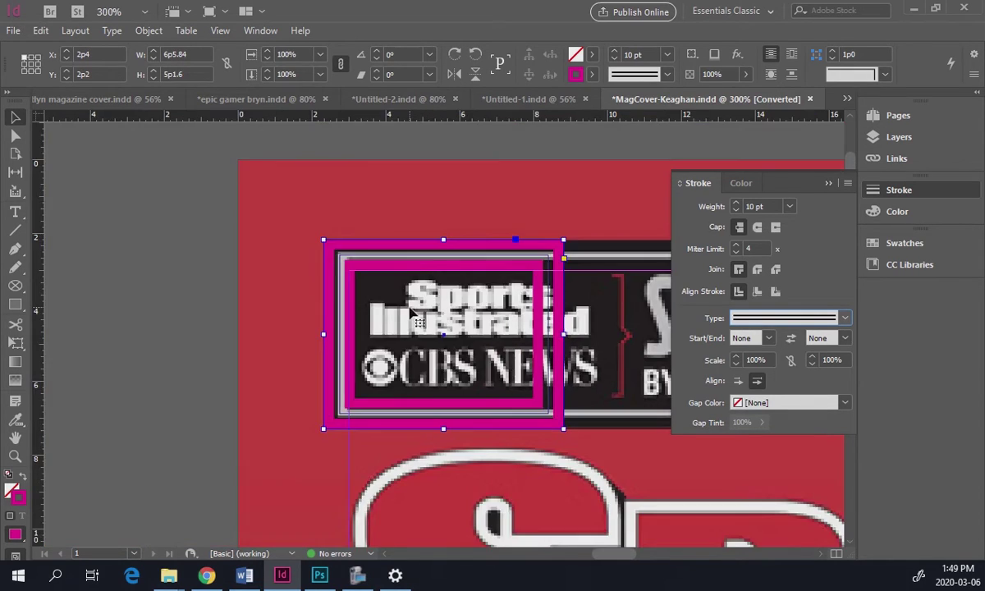
{"action": "left_click_drag", "start_coordinate": [410, 311], "coordinate": [56, 263]}
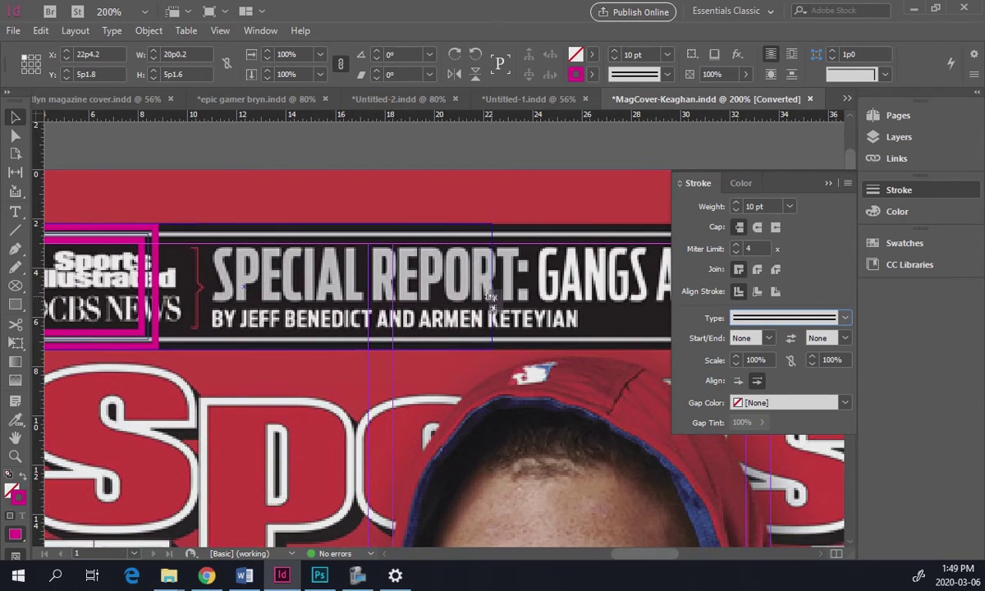
{"action": "left_click_drag", "start_coordinate": [156, 286], "coordinate": [490, 296]}
{"action": "left_click_drag", "start_coordinate": [623, 328], "coordinate": [327, 325]}
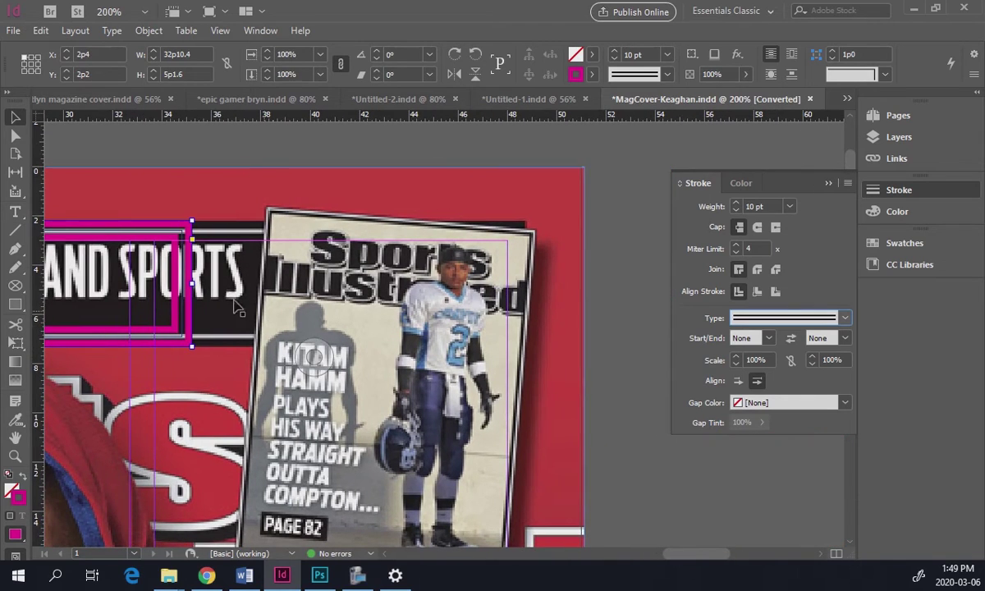
{"action": "left_click_drag", "start_coordinate": [195, 282], "coordinate": [526, 283]}
{"action": "scroll", "coordinate": [438, 334], "scroll_direction": "left", "scroll_amount": 10}
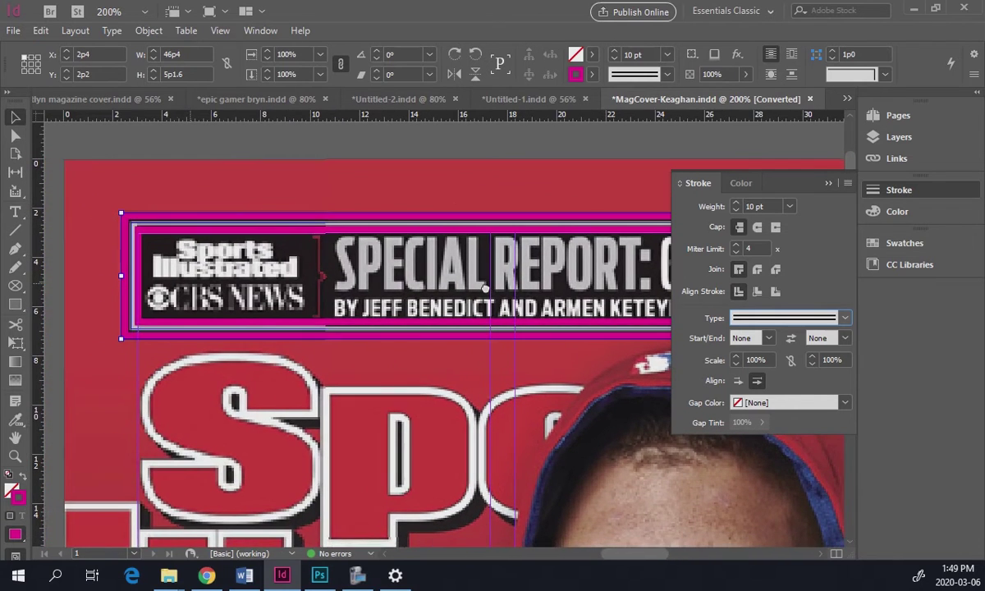
{"action": "left_click_drag", "start_coordinate": [456, 351], "coordinate": [458, 349]}
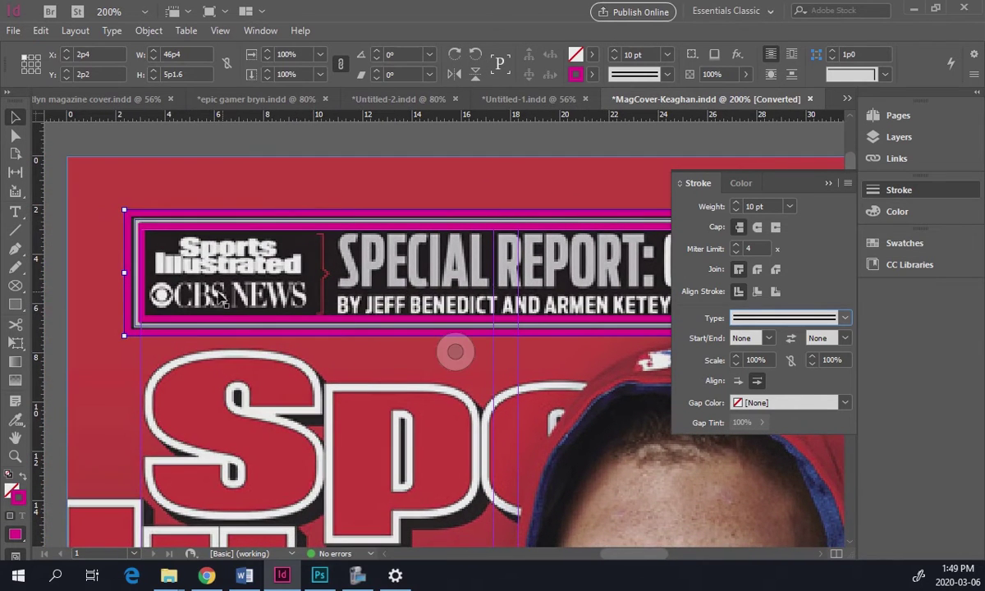
{"action": "left_click", "coordinate": [577, 74]}
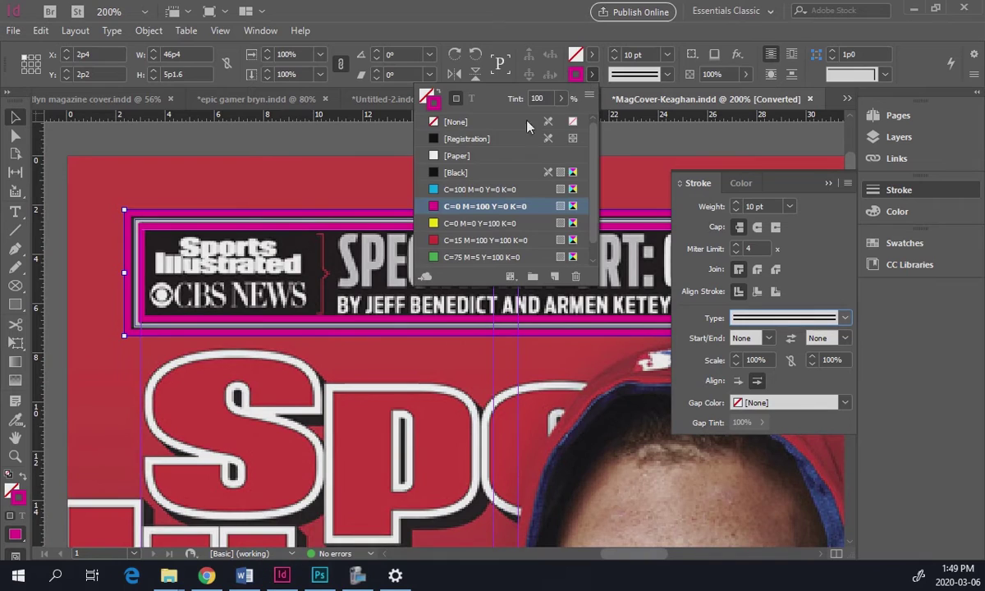
- Make the banner frame's stroke and fill [Black], toggling the original layer to check it
{"action": "left_click", "coordinate": [452, 171]}
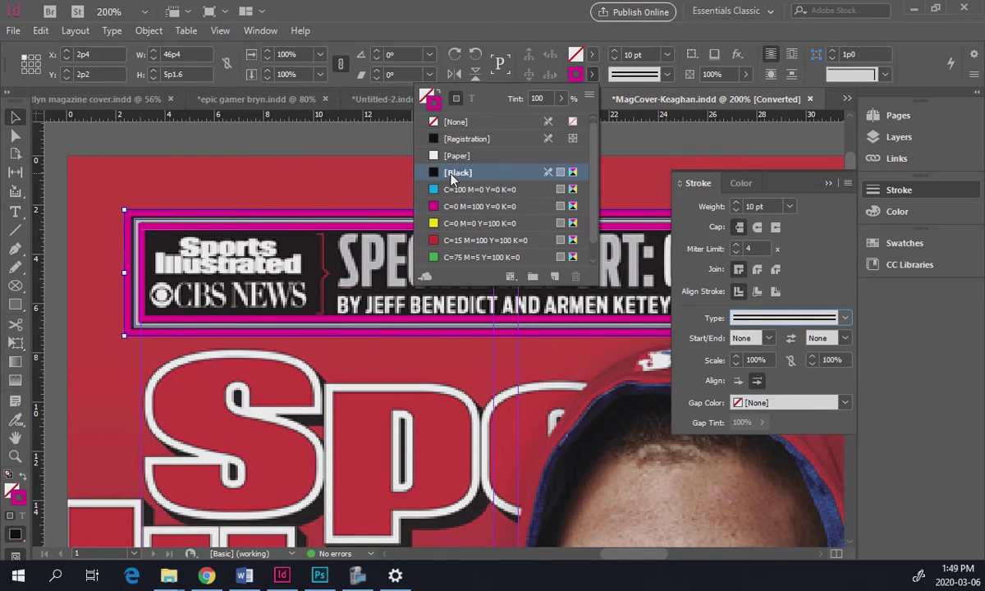
{"action": "left_click", "coordinate": [312, 143]}
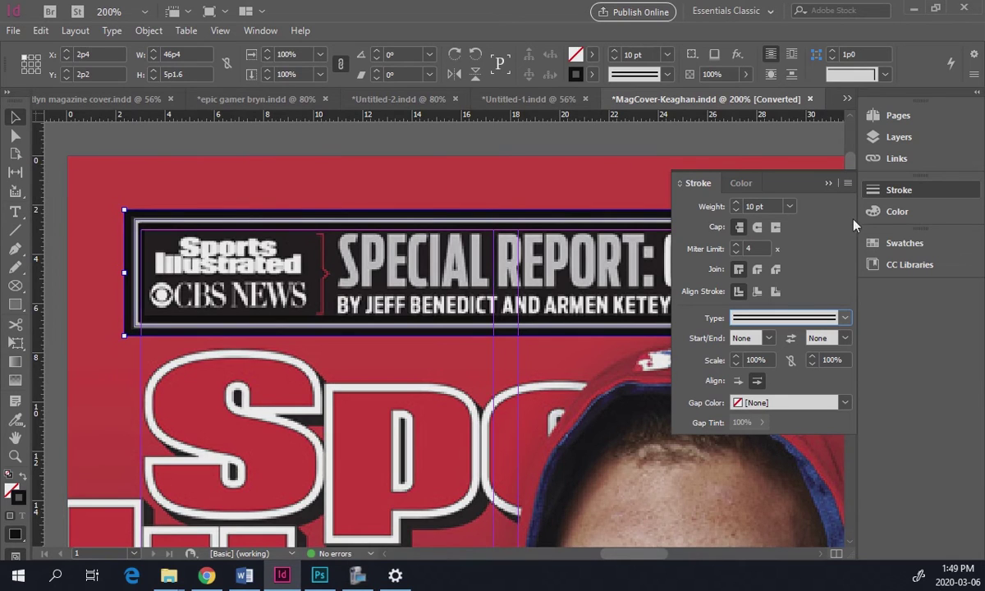
{"action": "left_click", "coordinate": [887, 137]}
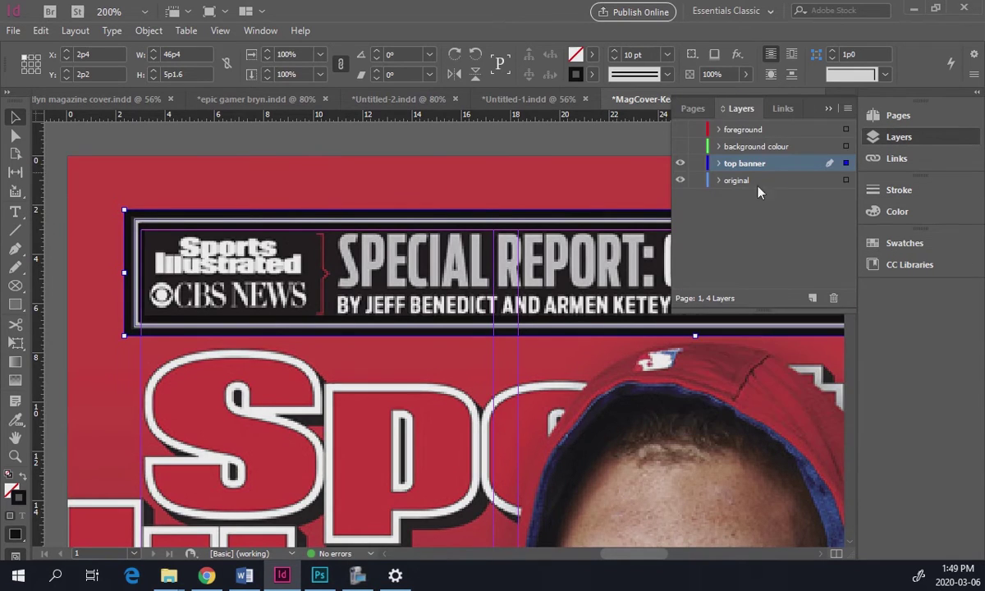
{"action": "left_click", "coordinate": [680, 180]}
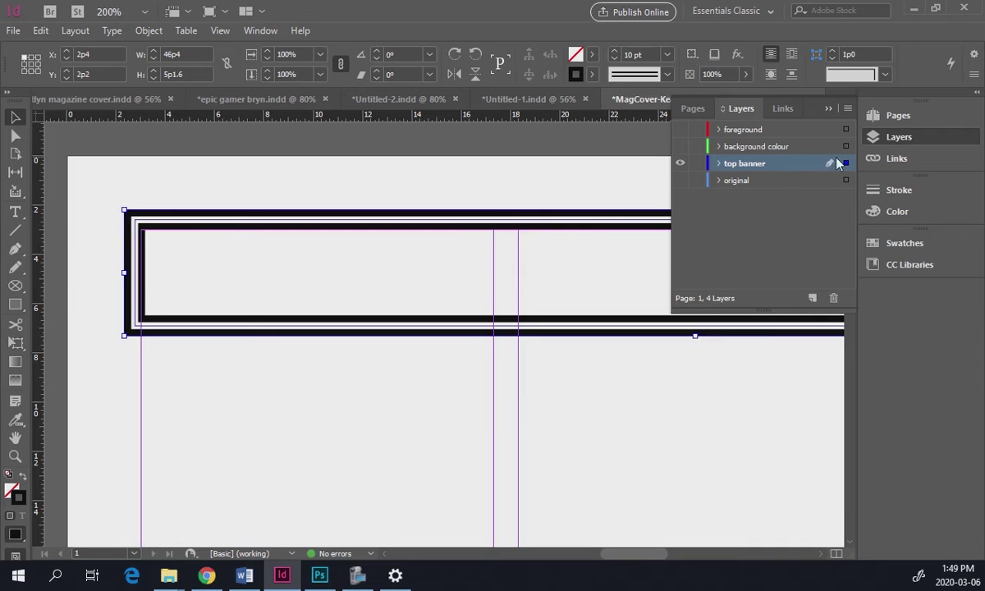
{"action": "left_click", "coordinate": [592, 55]}
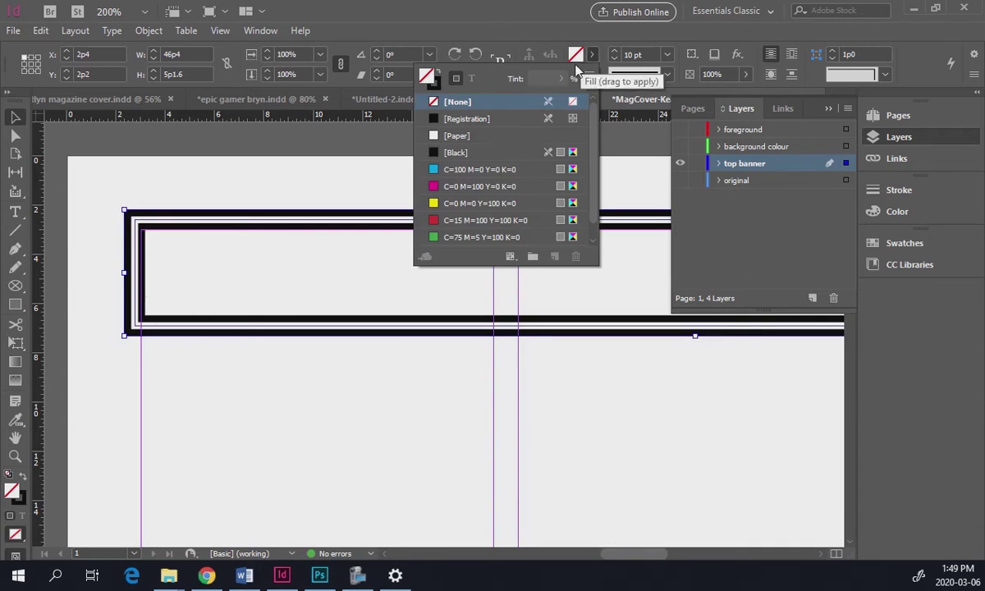
{"action": "left_click", "coordinate": [434, 152]}
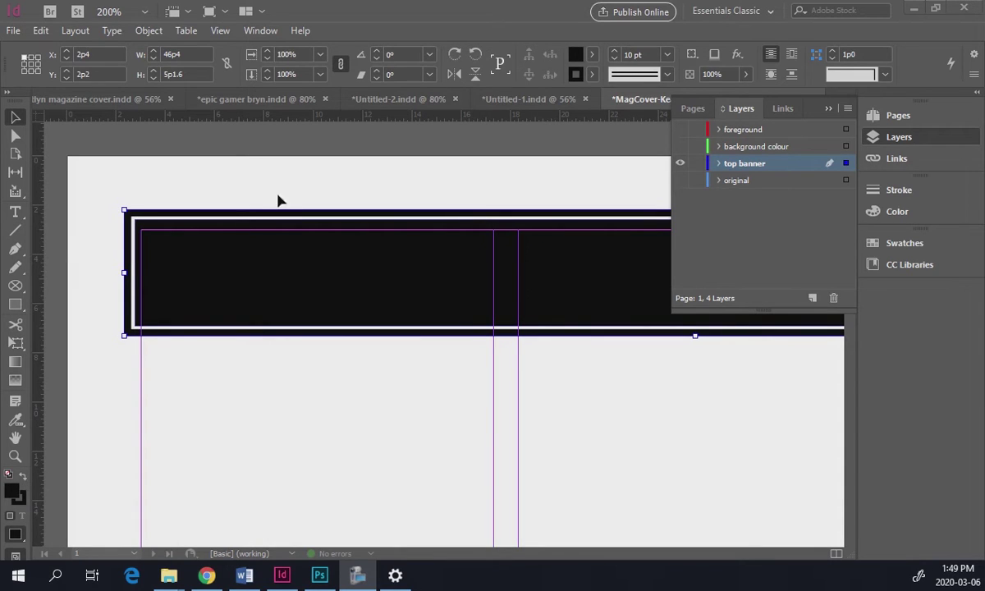
{"action": "left_click", "coordinate": [680, 181]}
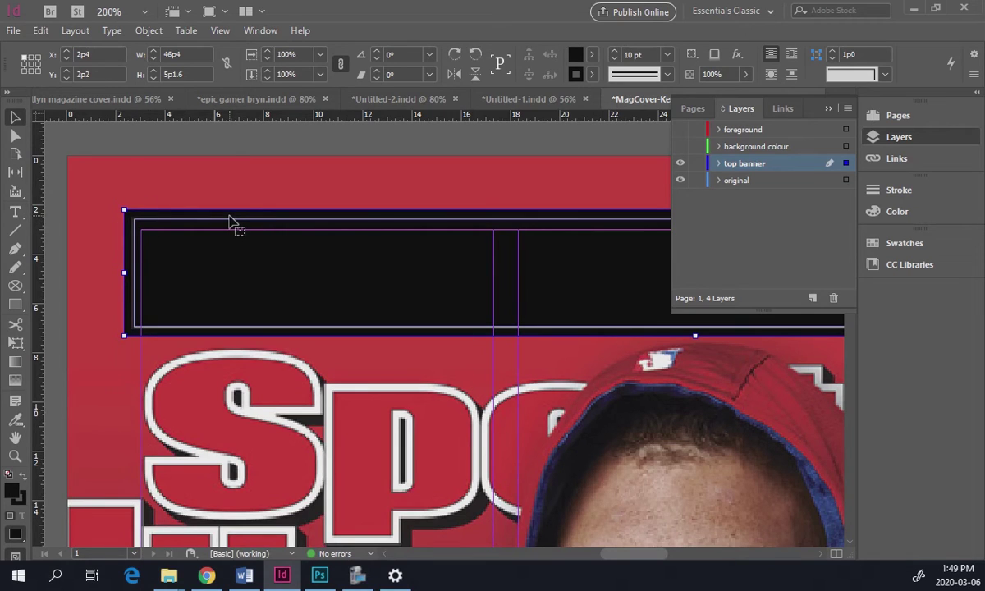
{"action": "left_click", "coordinate": [680, 180]}
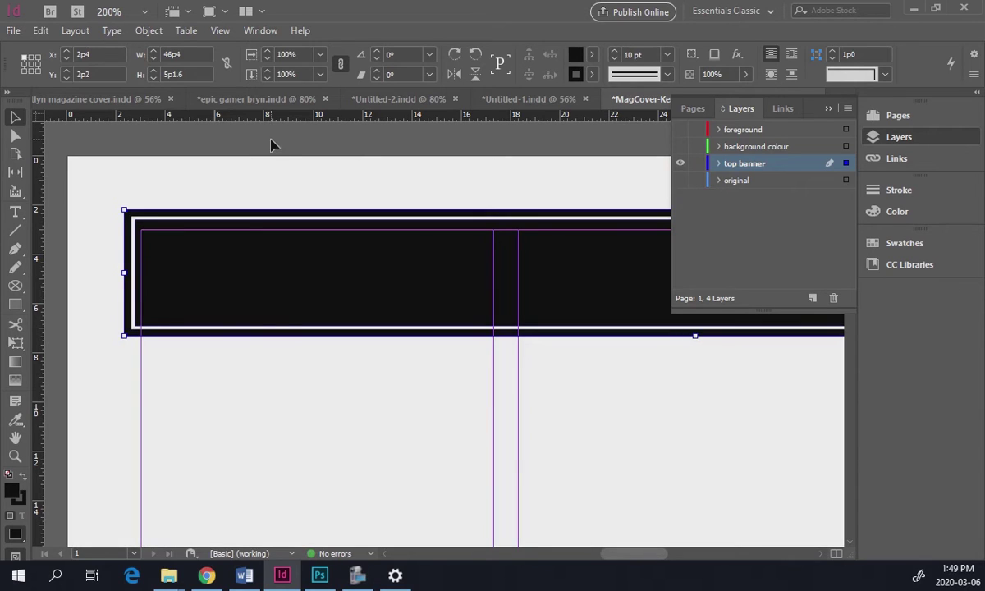
- Draw a strokeless rectangle at the banner's left end filled with white [Paper]
{"action": "left_click", "coordinate": [267, 151]}
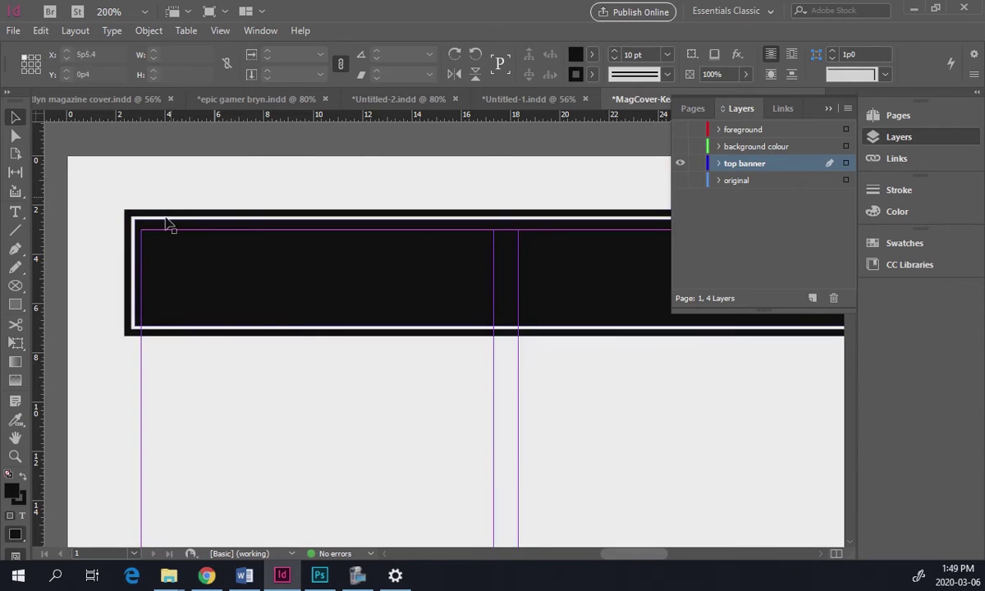
{"action": "left_click", "coordinate": [16, 303]}
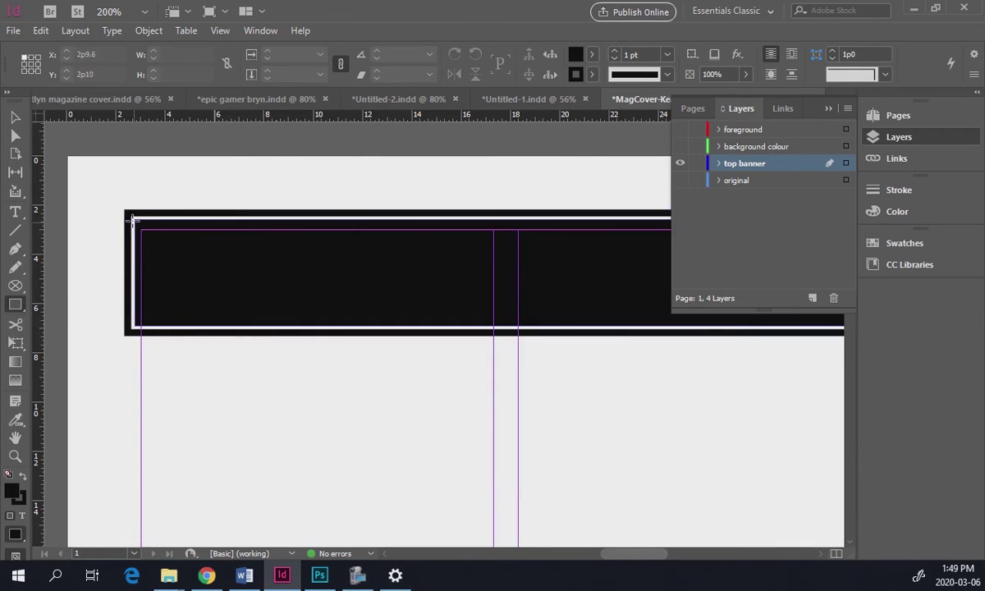
{"action": "left_click_drag", "start_coordinate": [127, 214], "coordinate": [280, 332]}
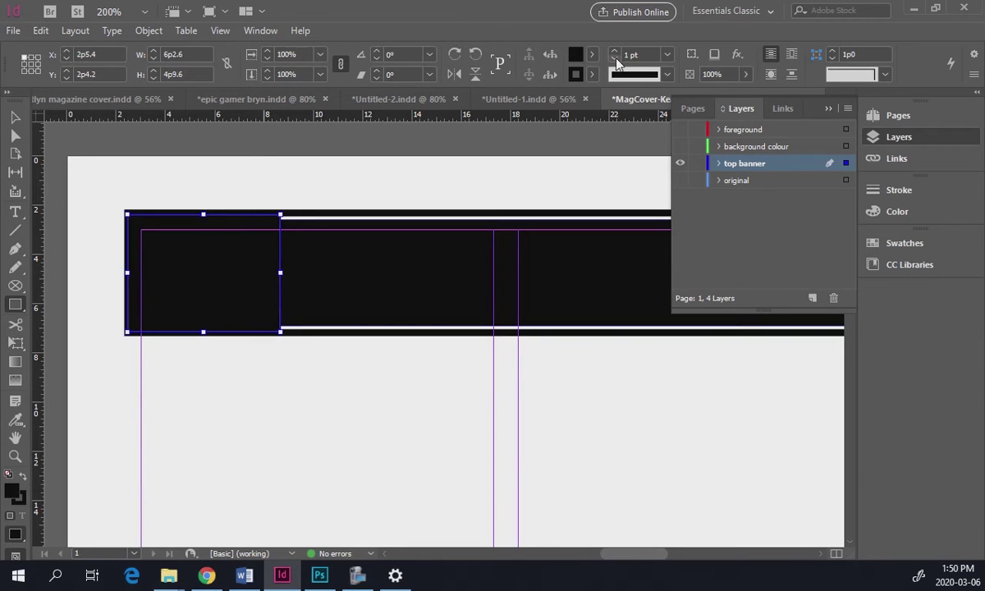
{"action": "key", "text": "/"}
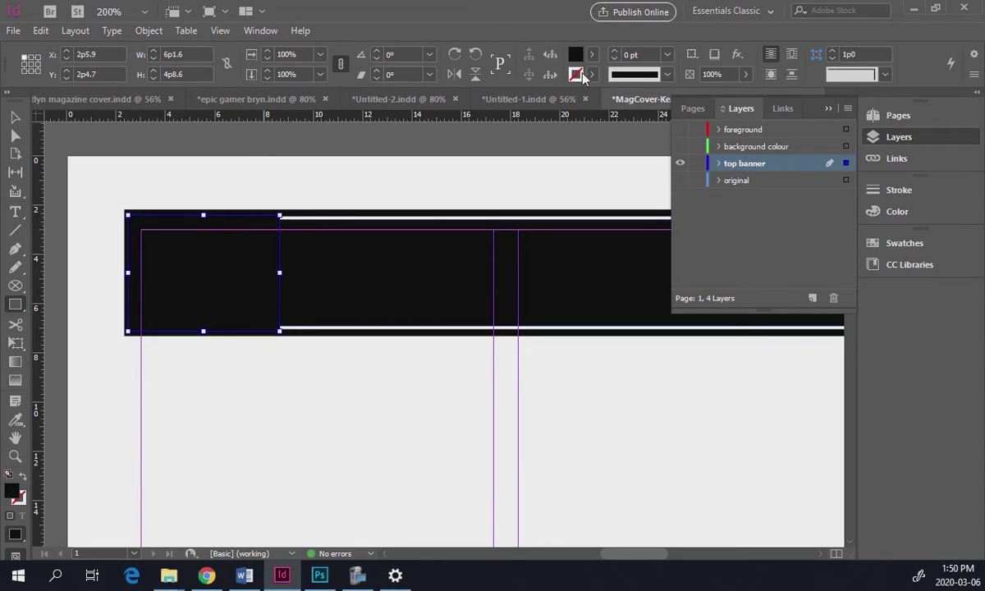
{"action": "left_click", "coordinate": [592, 74]}
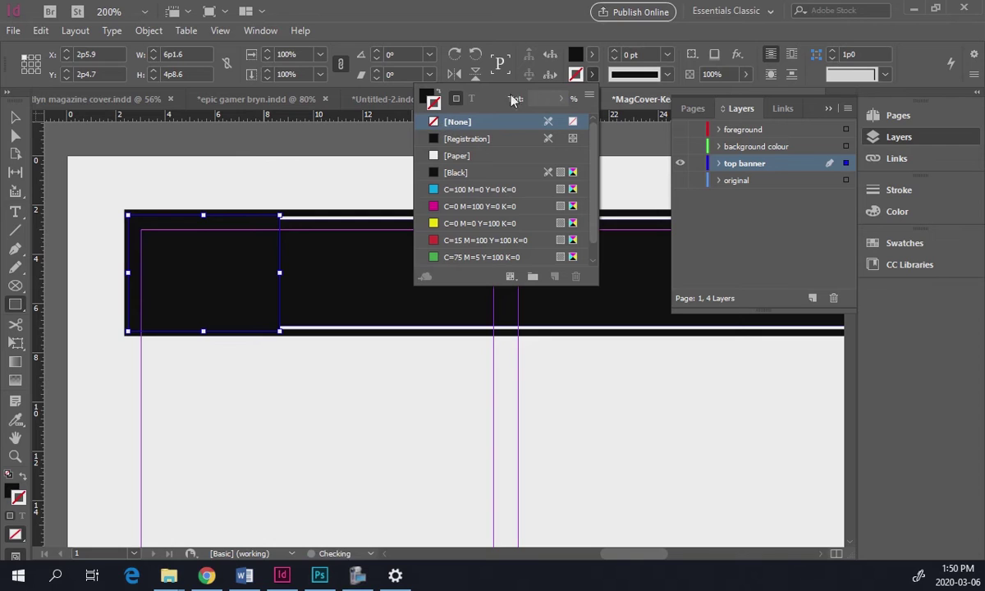
{"action": "left_click", "coordinate": [593, 54]}
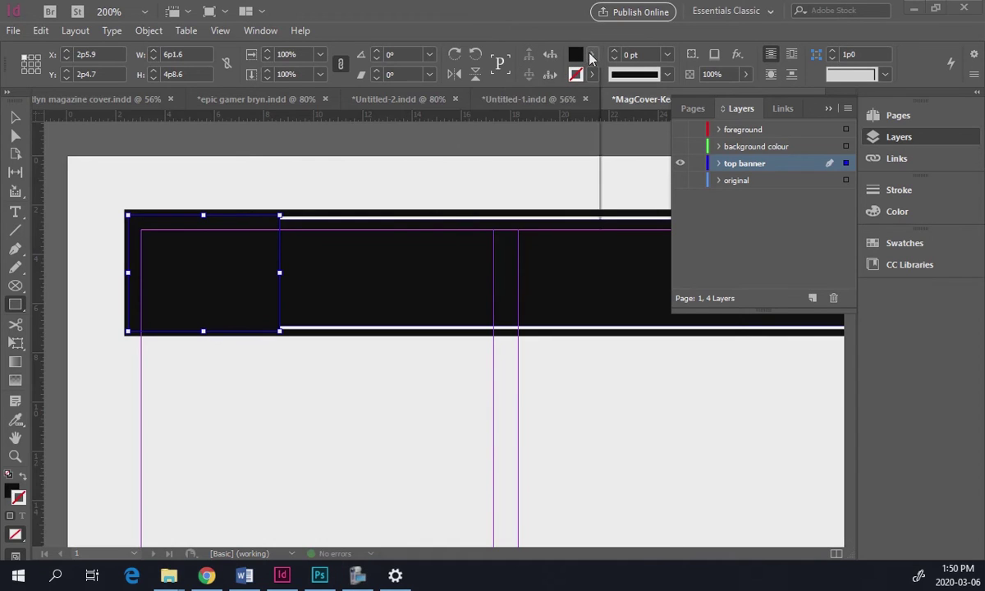
{"action": "left_click", "coordinate": [593, 54]}
{"action": "left_click", "coordinate": [450, 136]}
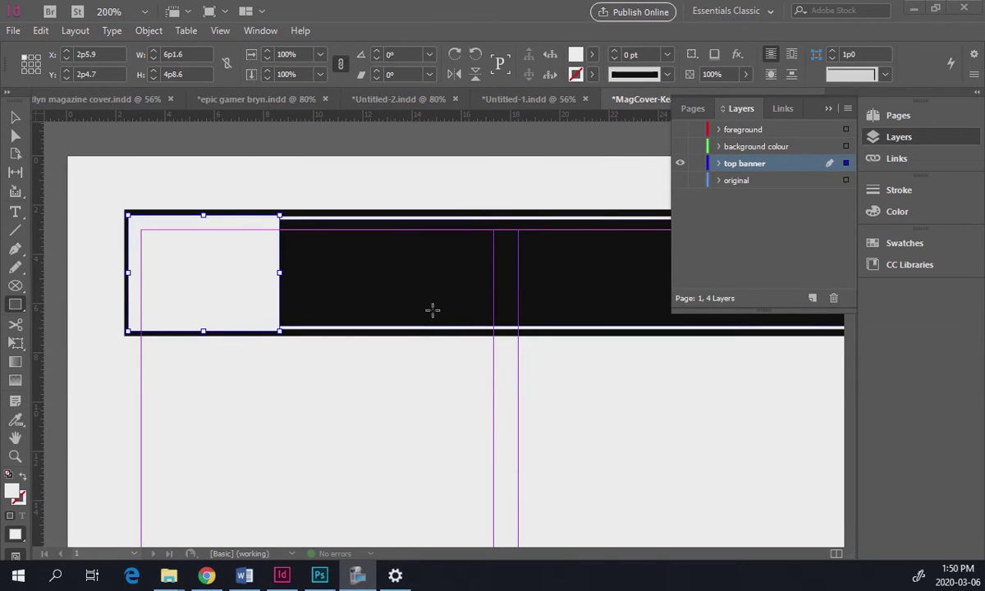
- Stretch the white rectangle across to the banner's right end
{"action": "left_click_drag", "start_coordinate": [538, 353], "coordinate": [444, 464]}
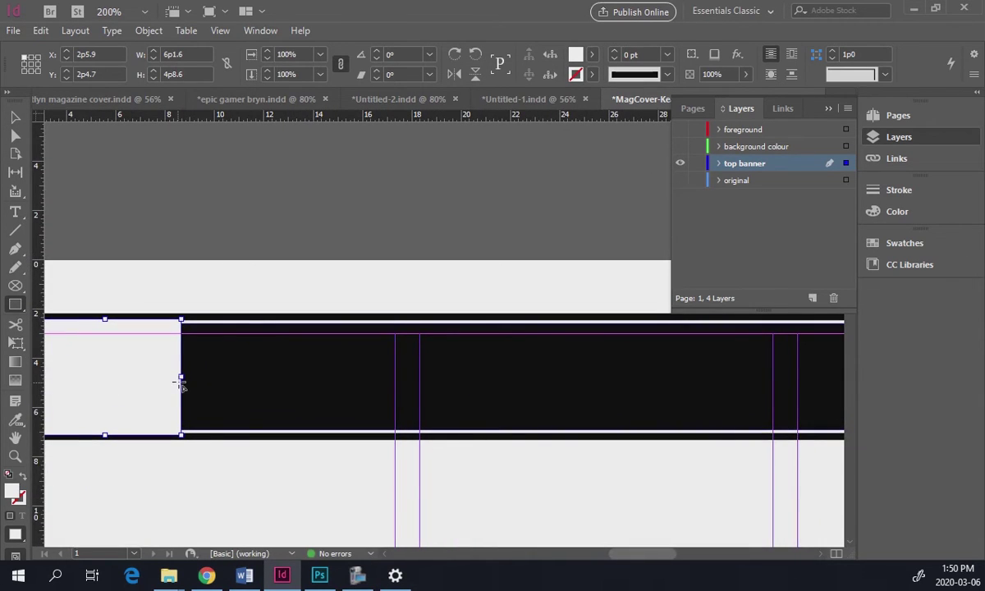
{"action": "left_click", "coordinate": [15, 117]}
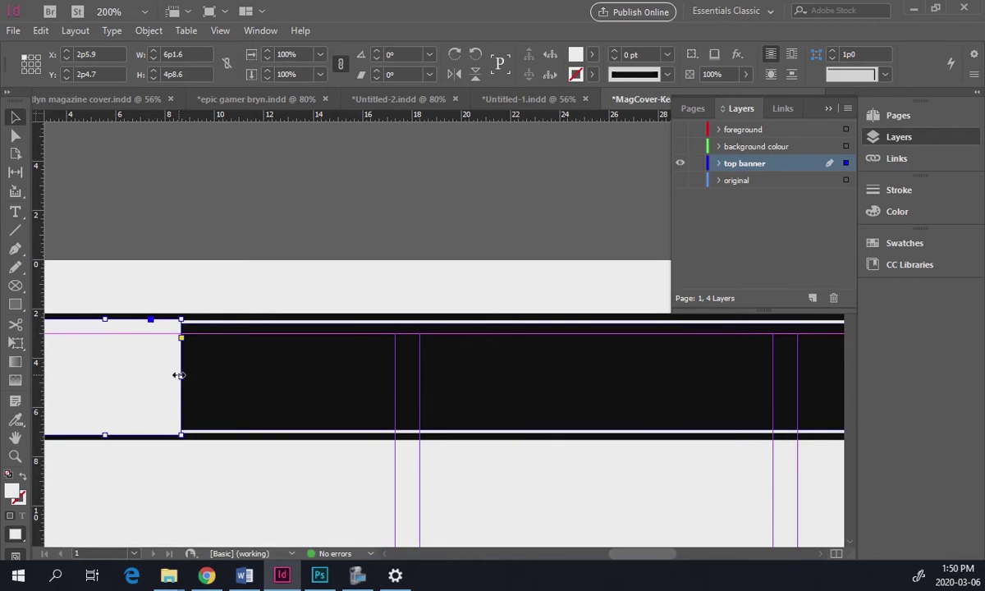
{"action": "left_click", "coordinate": [215, 362]}
{"action": "key", "text": "ctrl+z"}
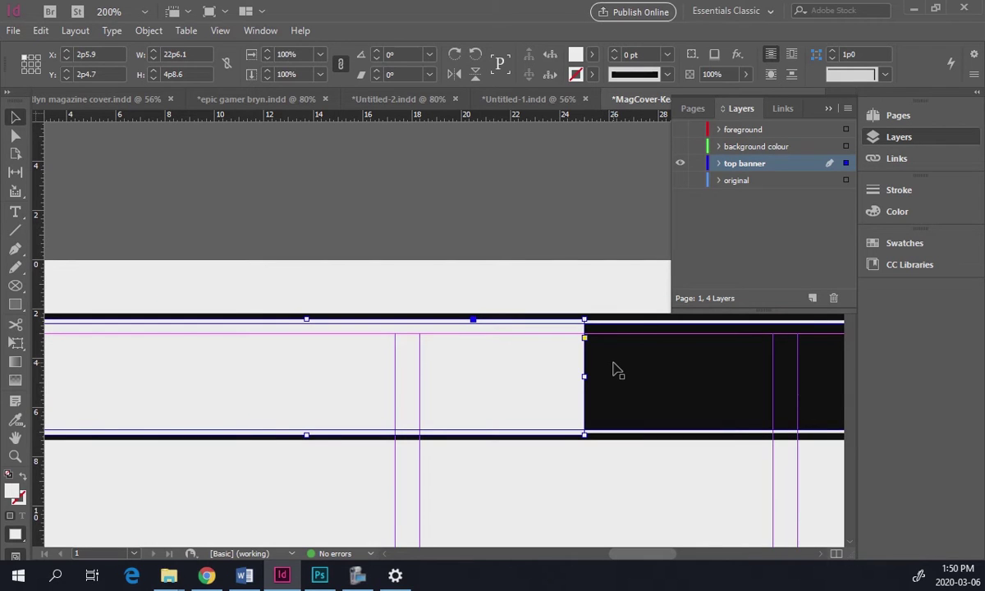
{"action": "left_click_drag", "start_coordinate": [694, 380], "coordinate": [253, 389]}
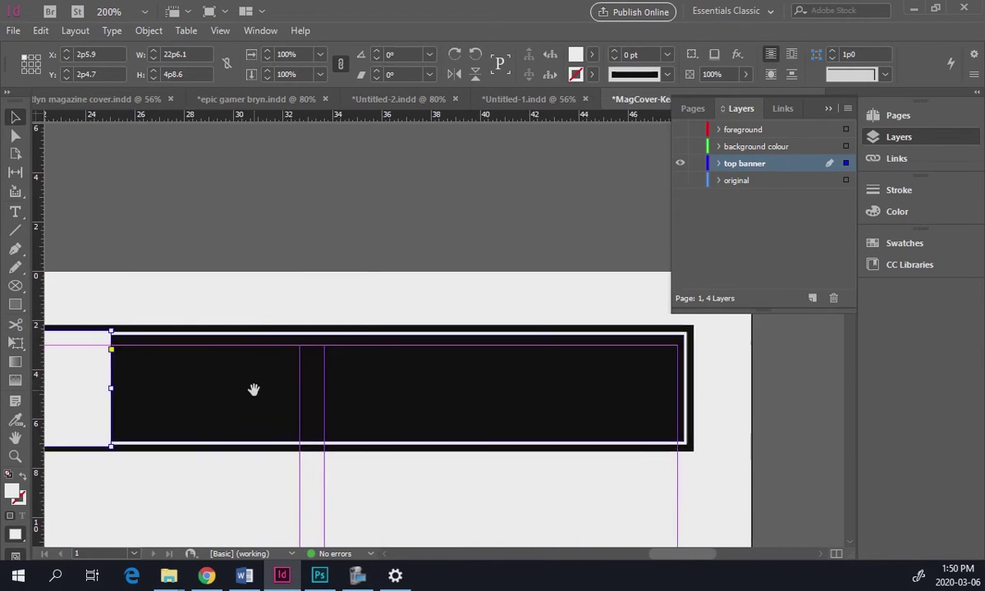
{"action": "left_click", "coordinate": [115, 389]}
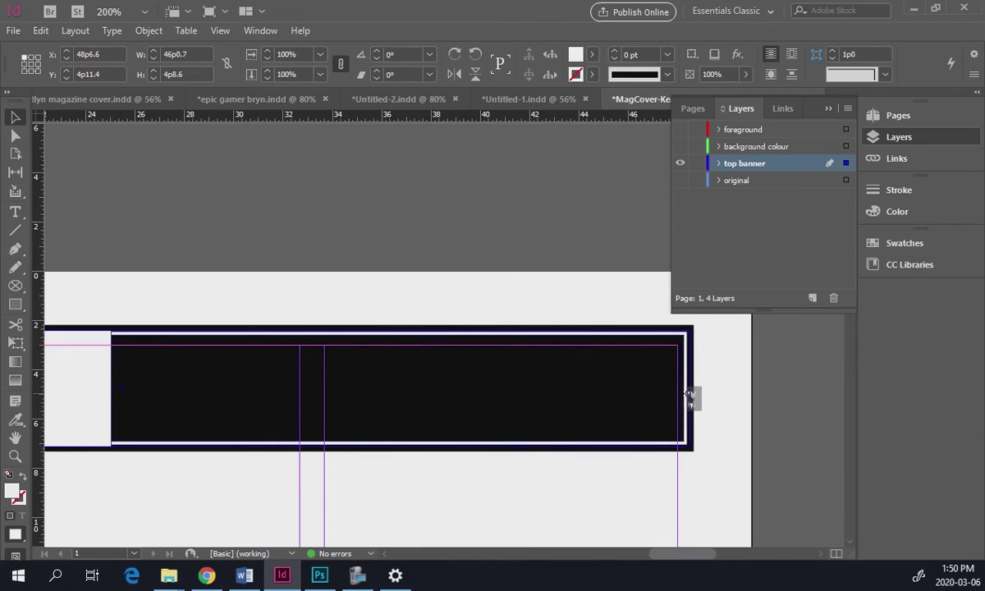
{"action": "key", "text": "ctrl+z"}
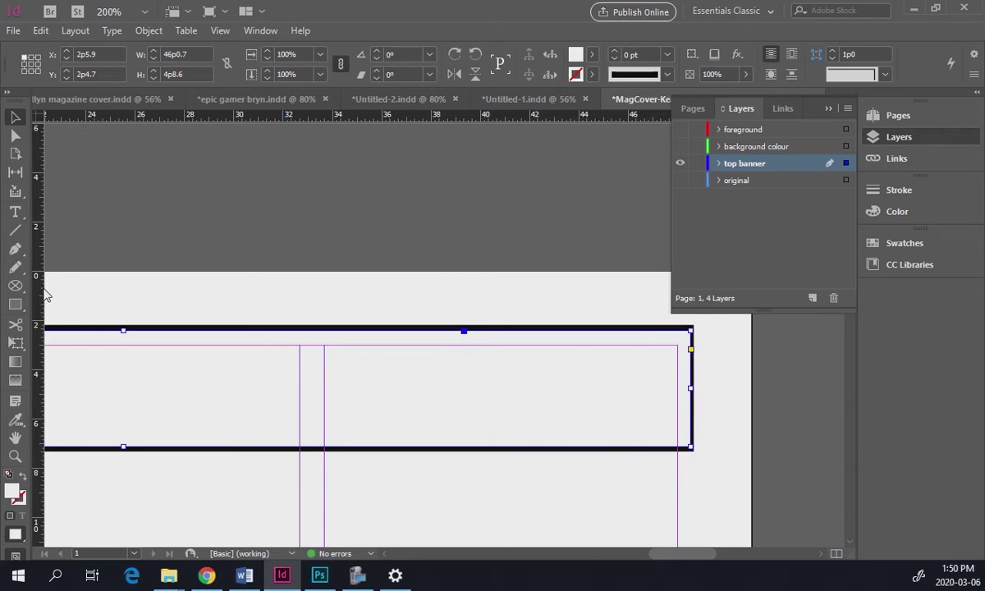
{"action": "right_click", "coordinate": [258, 353]}
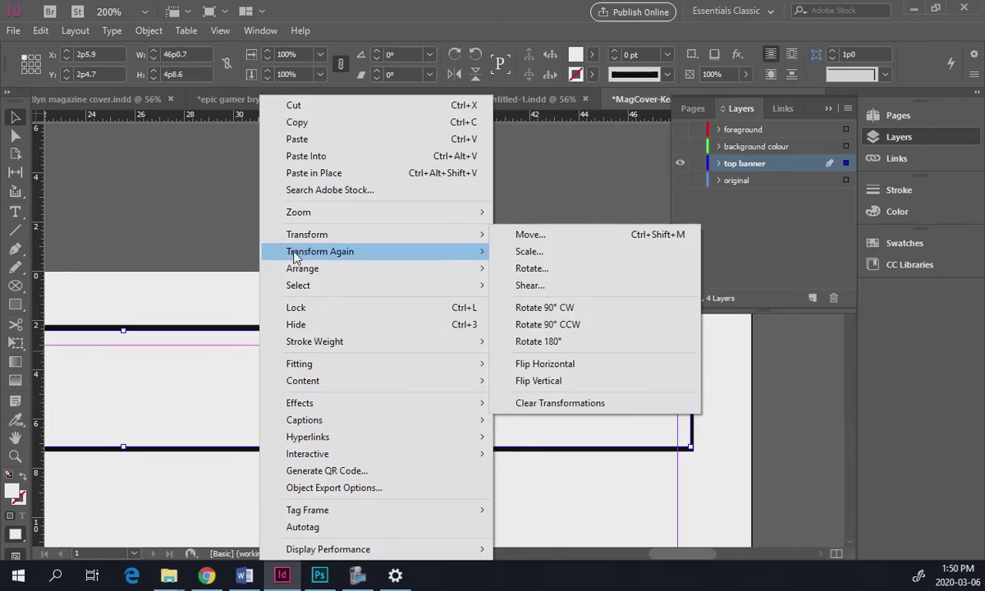
- Send the white rectangle behind the black banner and show the original cover layer
{"action": "mouse_move", "coordinate": [353, 271]}
{"action": "left_click", "coordinate": [543, 287]}
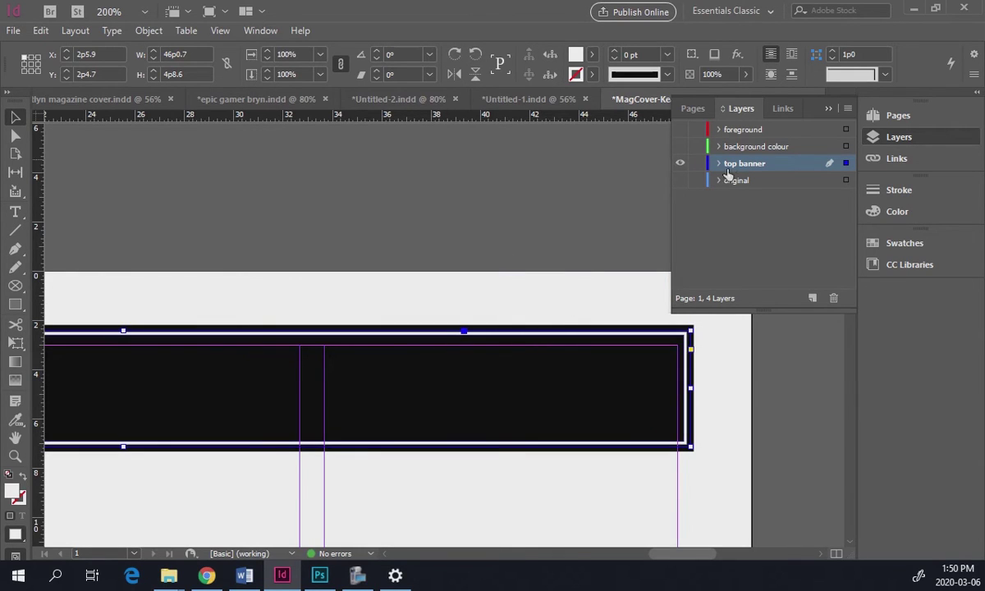
{"action": "left_click", "coordinate": [585, 297]}
{"action": "left_click", "coordinate": [680, 179]}
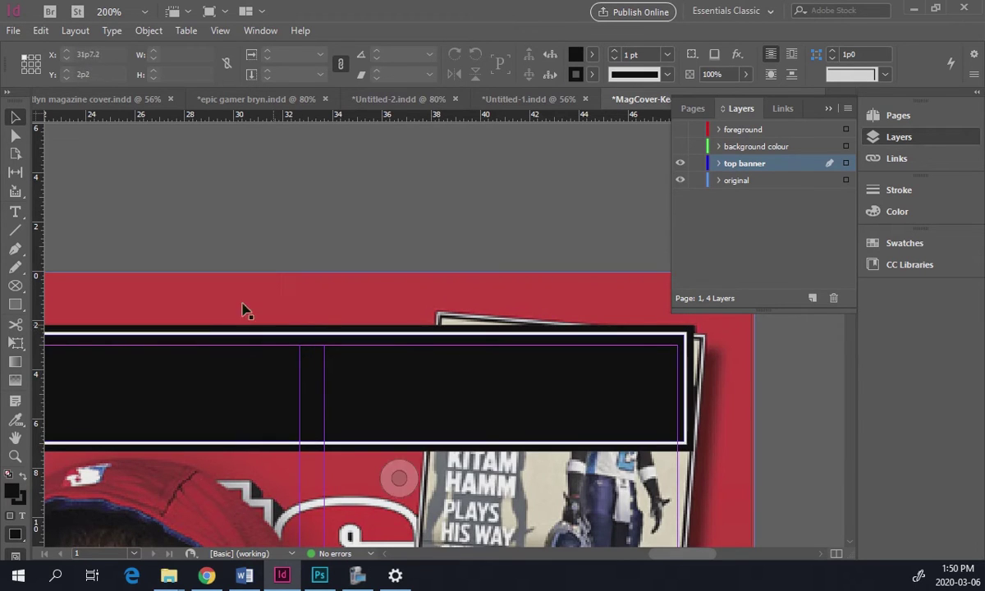
- Lock the original layer and move the black banner down over the SPORTS title
{"action": "left_click_drag", "start_coordinate": [202, 405], "coordinate": [404, 291]}
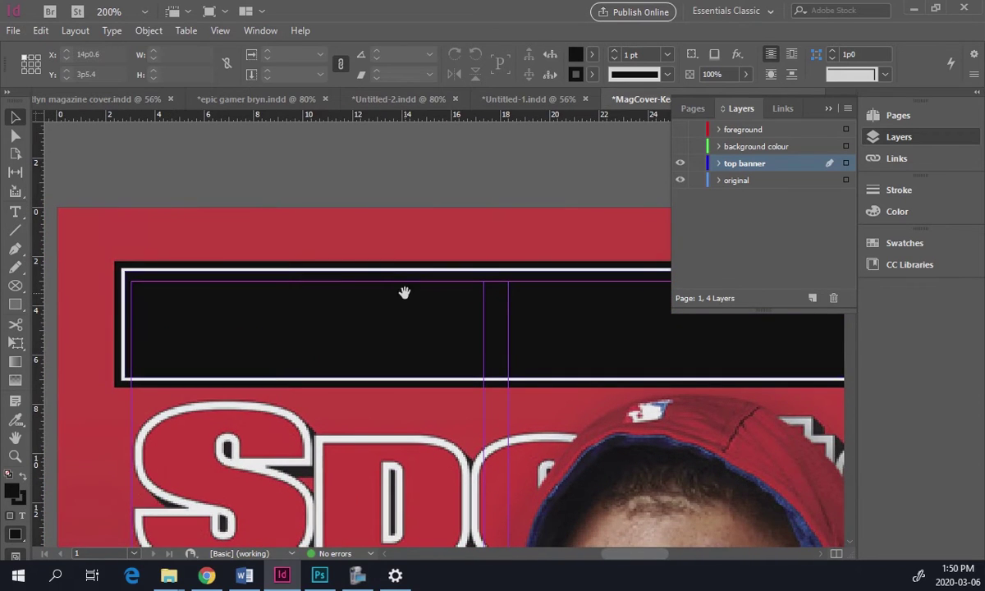
{"action": "left_click", "coordinate": [697, 181]}
{"action": "left_click_drag", "start_coordinate": [211, 245], "coordinate": [318, 462]}
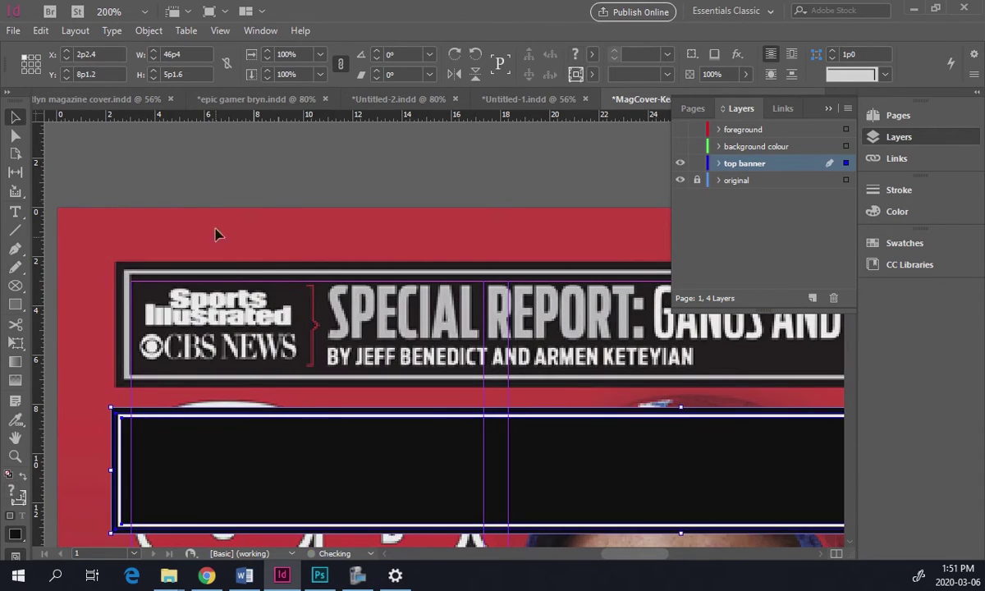
{"action": "left_click", "coordinate": [242, 247]}
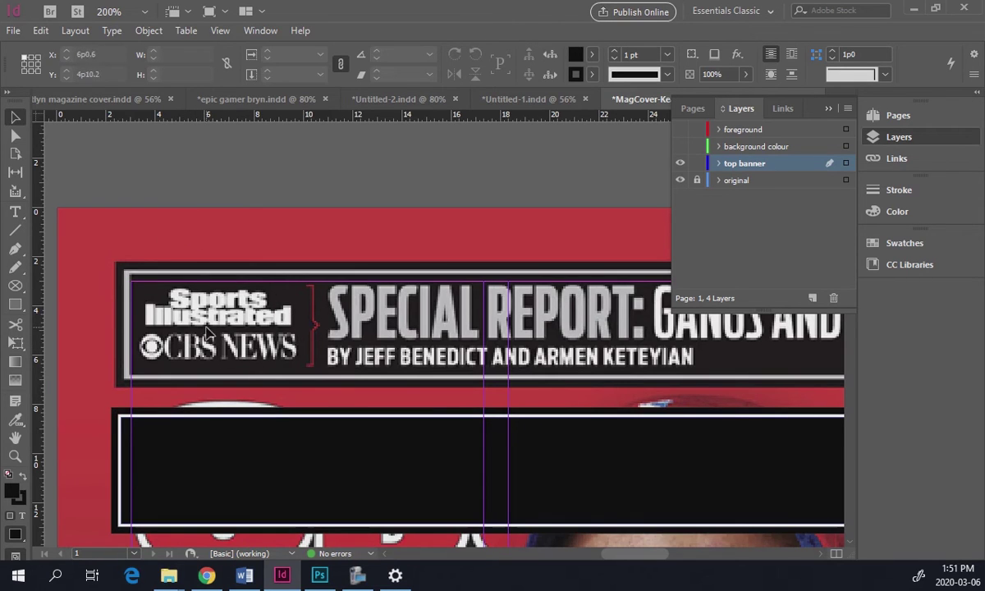
- Place the CBS_News_logo image on the page at about 24% size
{"action": "left_click", "coordinate": [14, 31]}
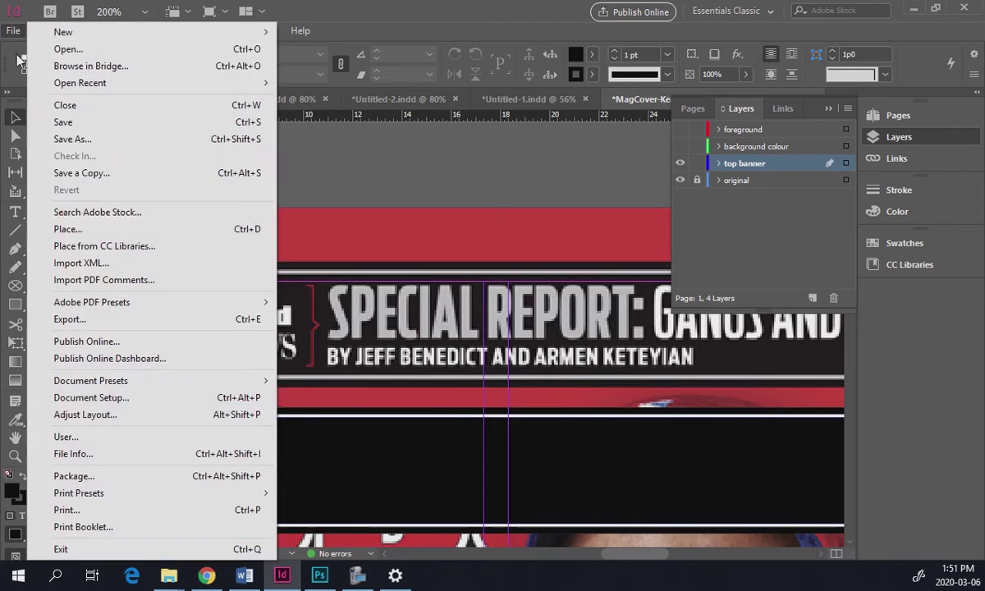
{"action": "left_click", "coordinate": [248, 229]}
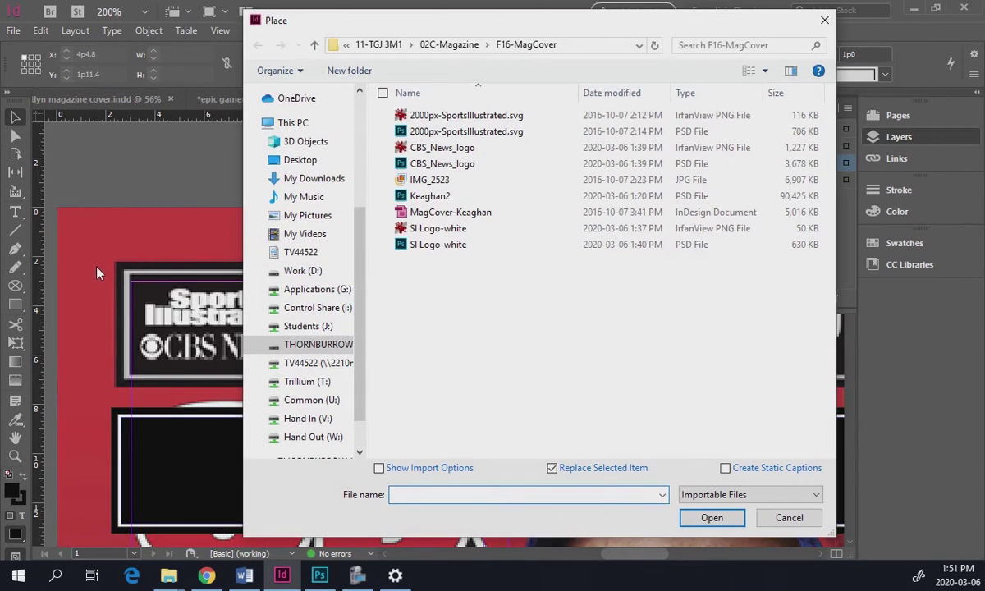
{"action": "double_click", "coordinate": [402, 164]}
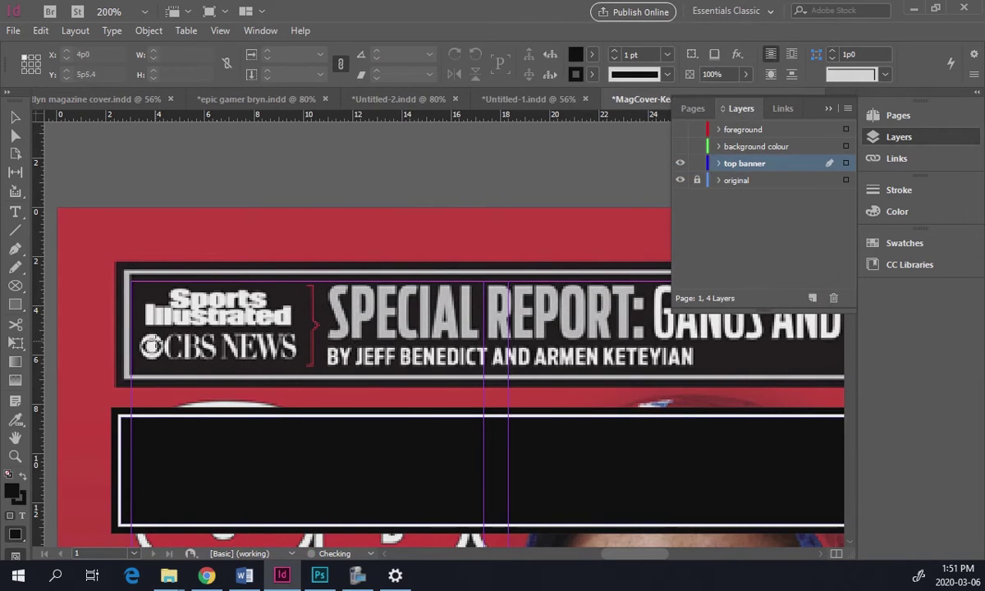
{"action": "left_click", "coordinate": [156, 340]}
{"action": "left_click_drag", "start_coordinate": [156, 340], "coordinate": [246, 395]}
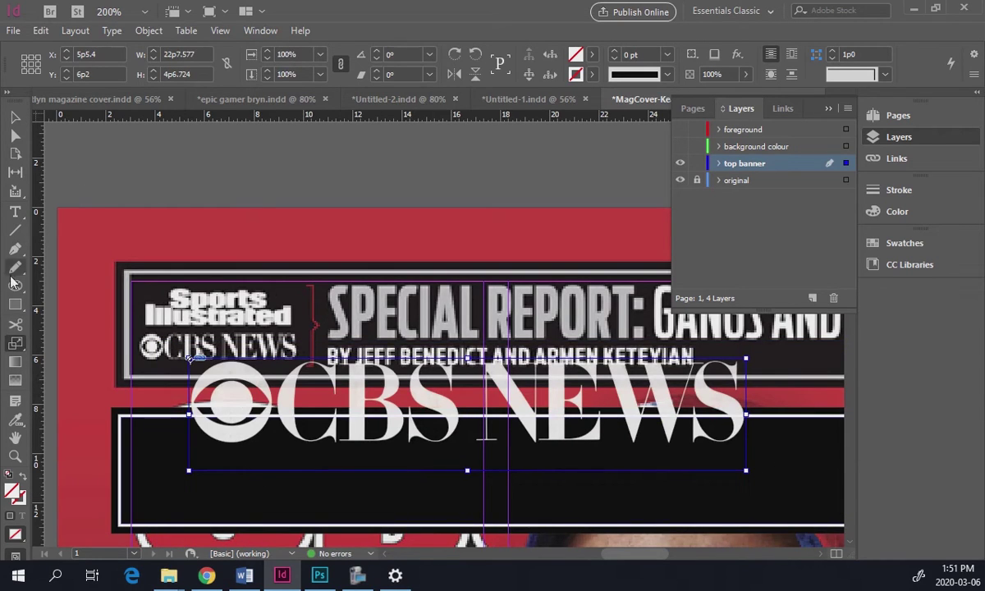
- Scale the CBS NEWS logo down, move it onto the banner, and trim its frame to 6p3.968 by 1p3.944
{"action": "left_click", "coordinate": [14, 343]}
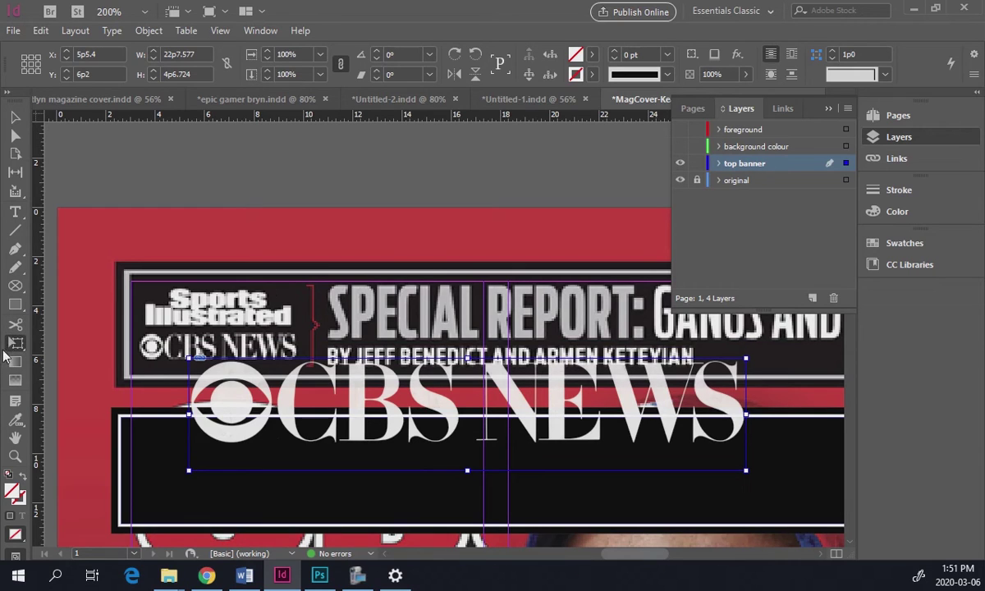
{"action": "left_click_drag", "start_coordinate": [745, 471], "coordinate": [479, 393]}
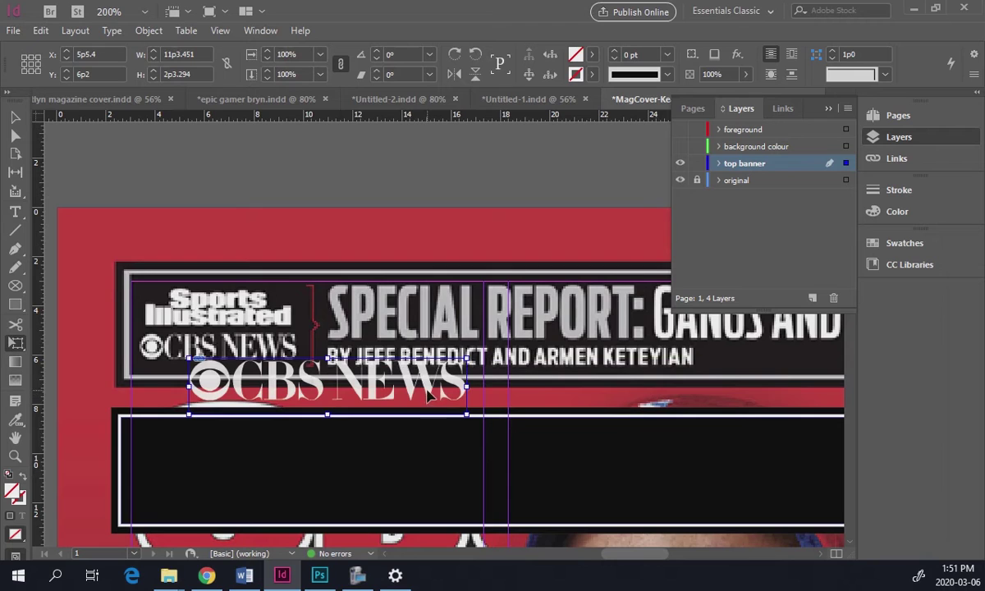
{"action": "left_click_drag", "start_coordinate": [333, 416], "coordinate": [279, 330]}
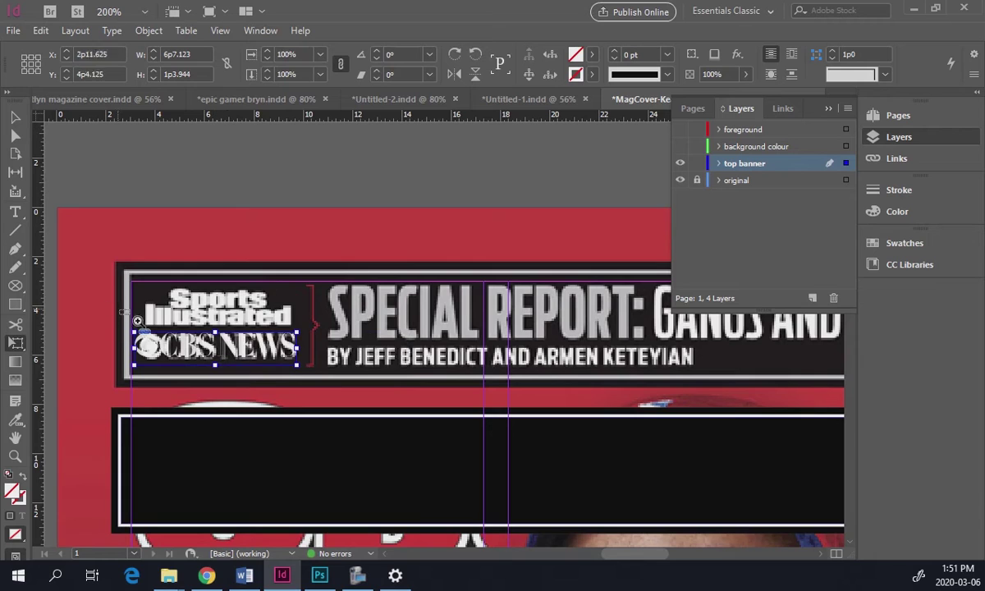
{"action": "left_click_drag", "start_coordinate": [115, 293], "coordinate": [385, 422]}
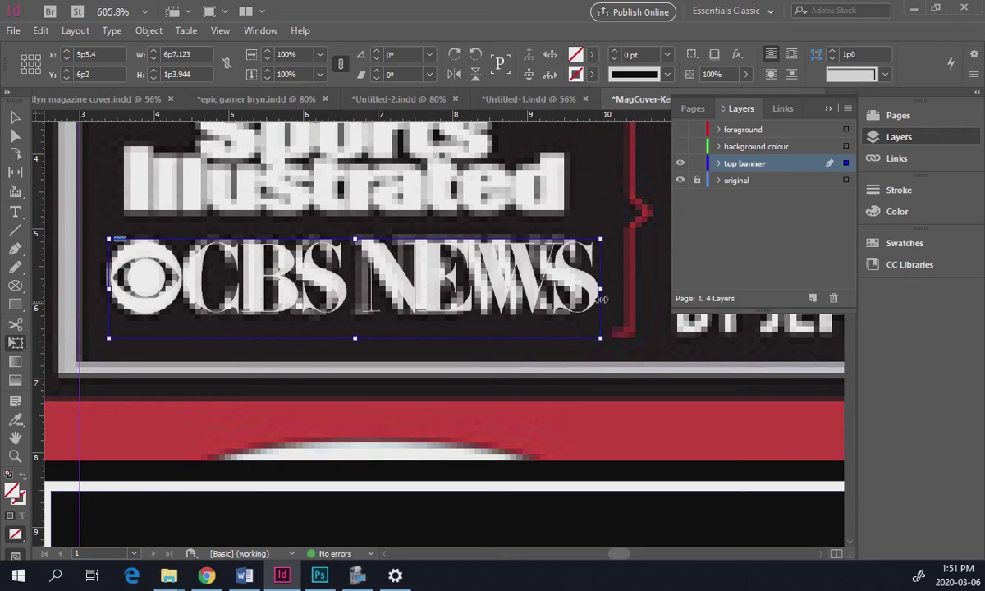
{"action": "left_click_drag", "start_coordinate": [601, 289], "coordinate": [581, 289]}
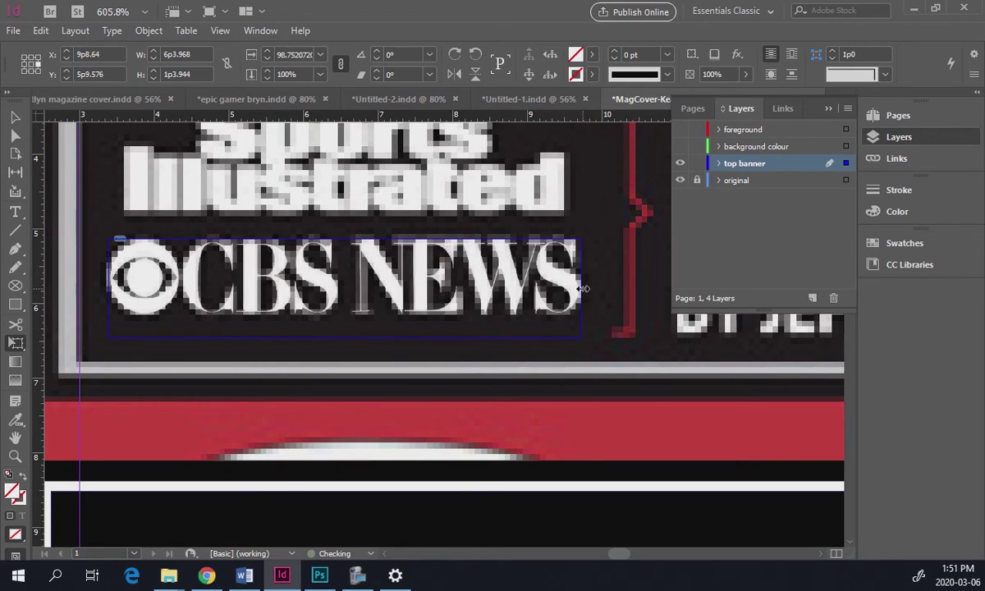
{"action": "left_click_drag", "start_coordinate": [372, 207], "coordinate": [417, 272]}
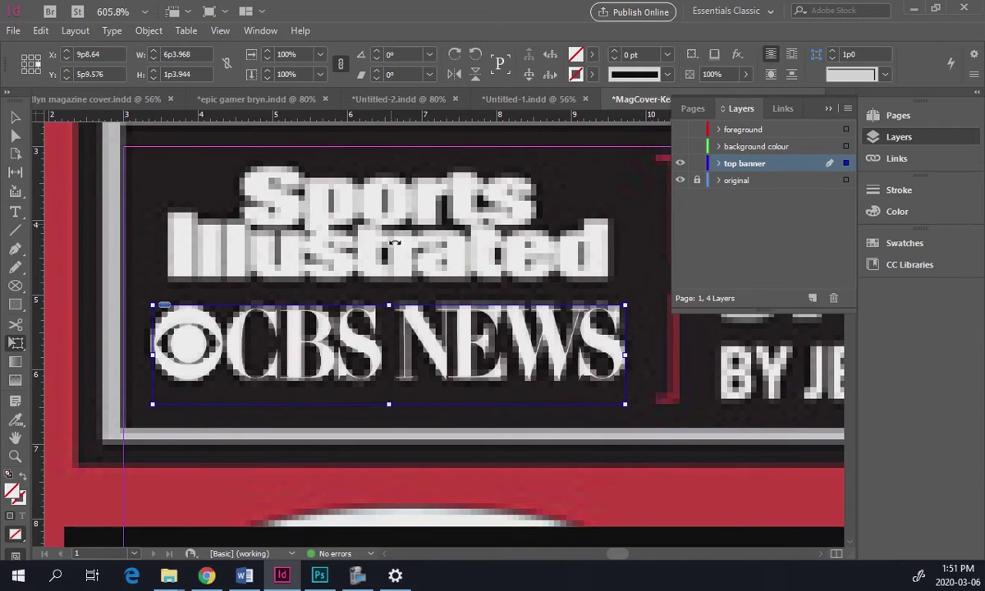
{"action": "left_click", "coordinate": [15, 115]}
{"action": "left_click", "coordinate": [184, 250]}
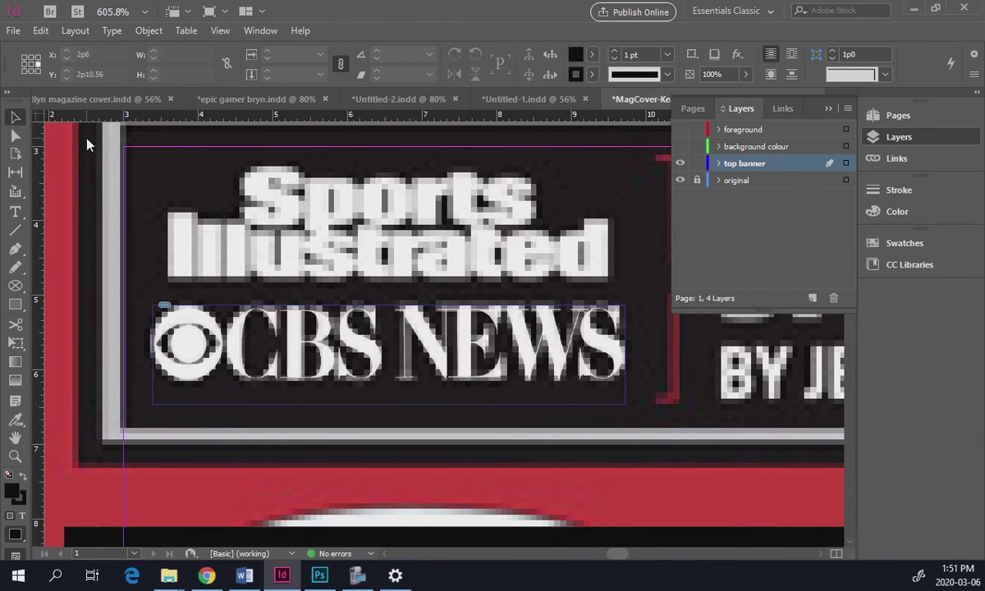
{"action": "key", "text": "ctrl+d"}
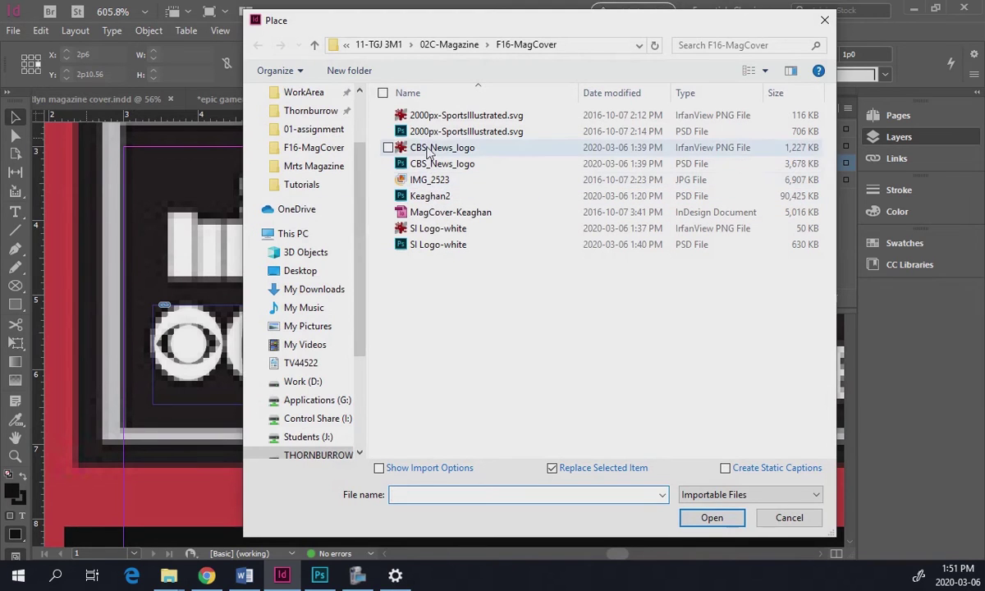
- Place SI Logo-white.psd on the page and scale it down with Free Transform
{"action": "double_click", "coordinate": [448, 247]}
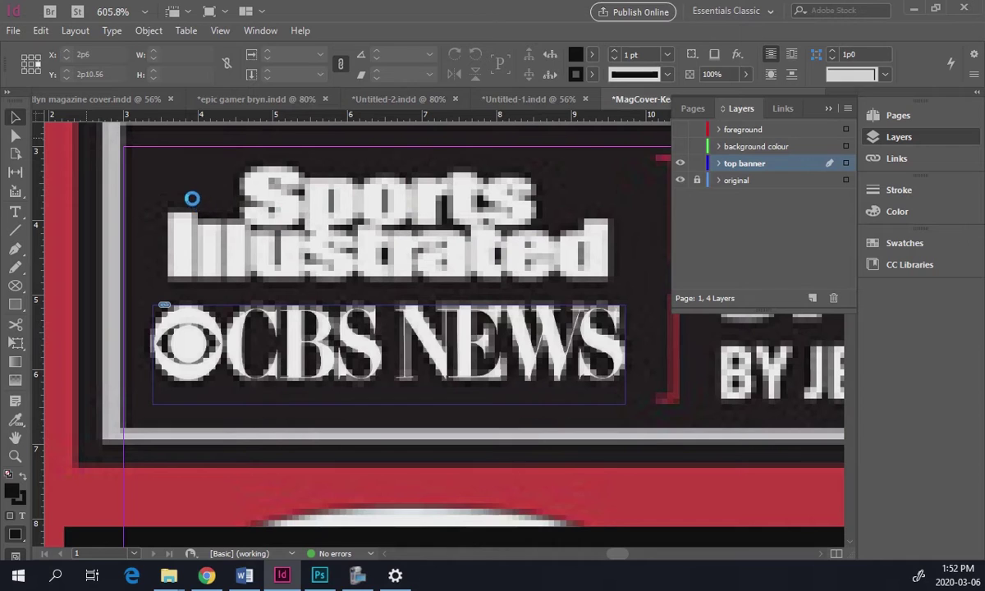
{"action": "left_click", "coordinate": [175, 175]}
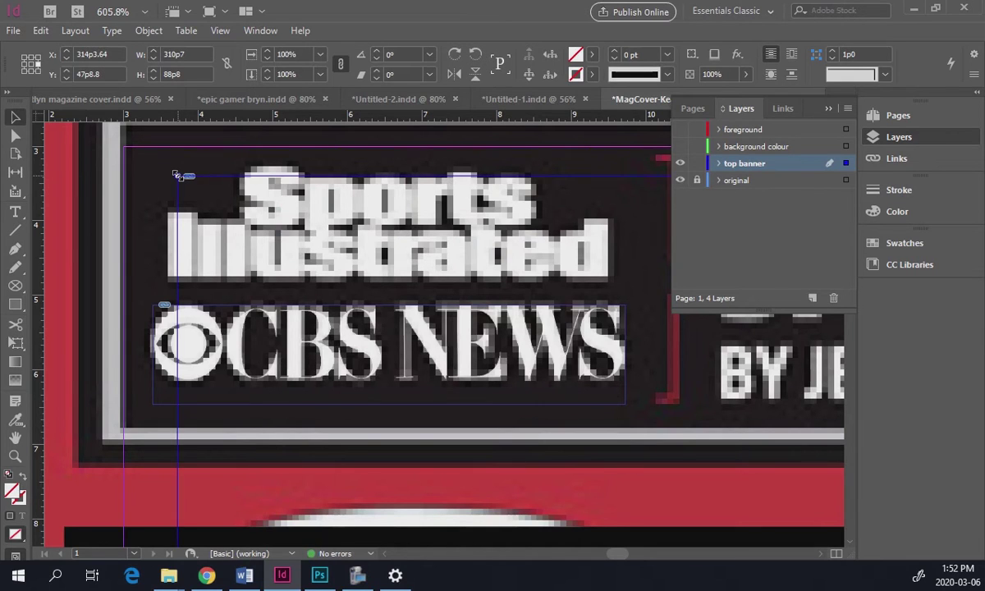
{"action": "key", "text": "e"}
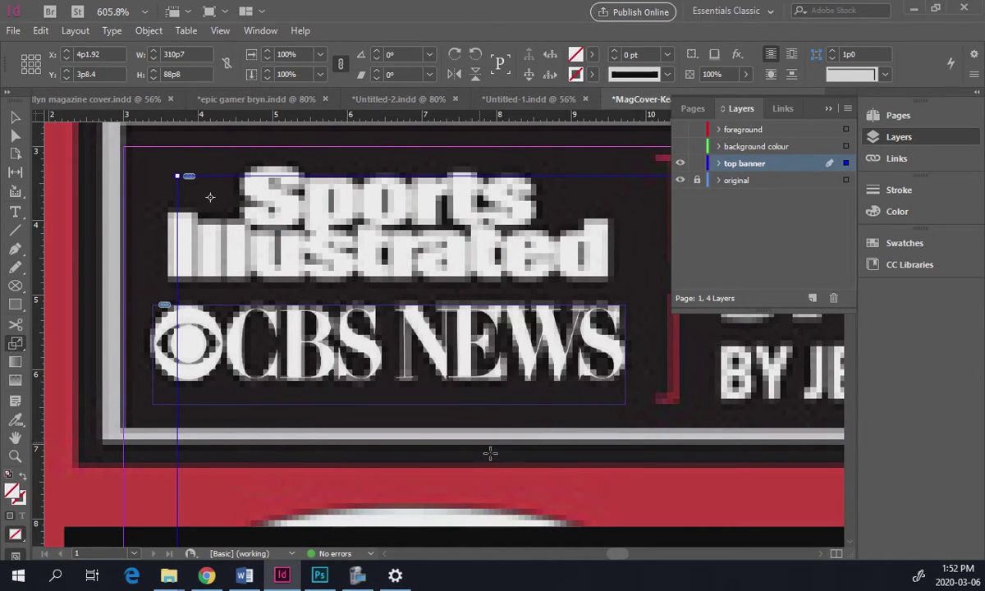
{"action": "left_click_drag", "start_coordinate": [490, 453], "coordinate": [236, 220]}
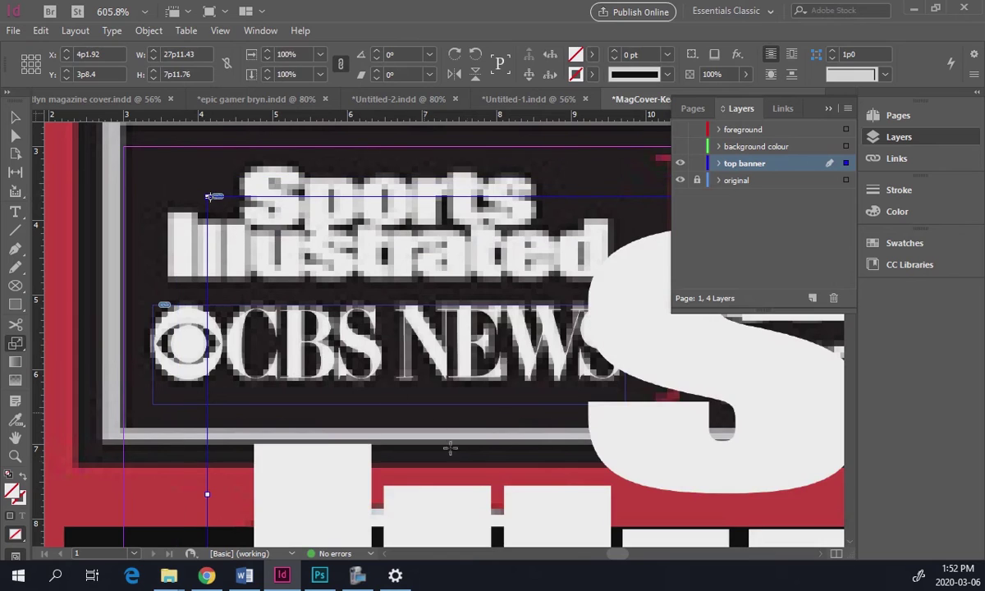
{"action": "left_click_drag", "start_coordinate": [450, 447], "coordinate": [297, 256]}
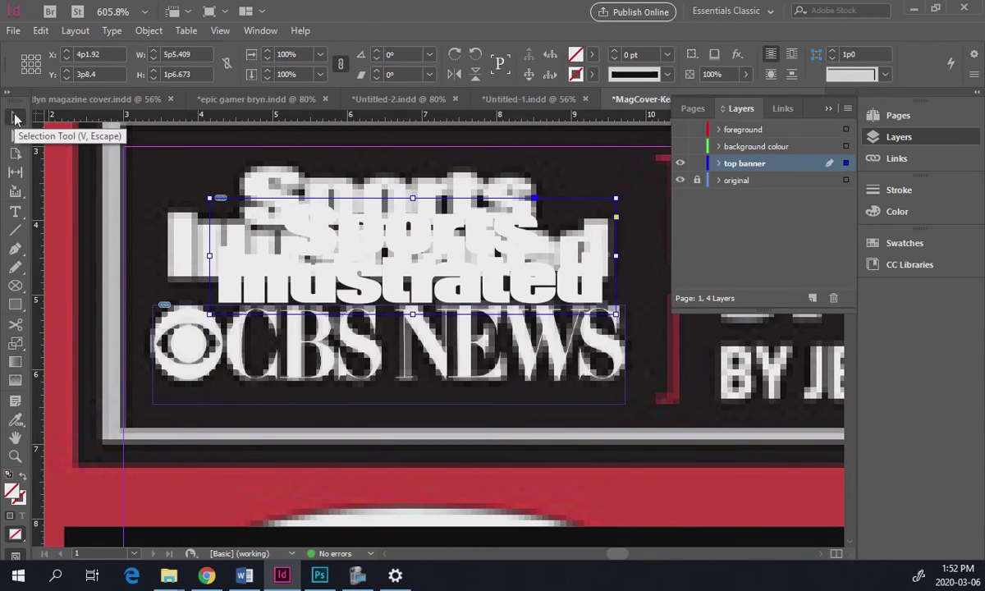
- Move the logo over the reference above CBS NEWS and stretch it to 6p2.813 by 1p8.53
{"action": "left_click_drag", "start_coordinate": [315, 259], "coordinate": [278, 234]}
{"action": "key", "text": "Left"}
{"action": "key", "text": "Left"}
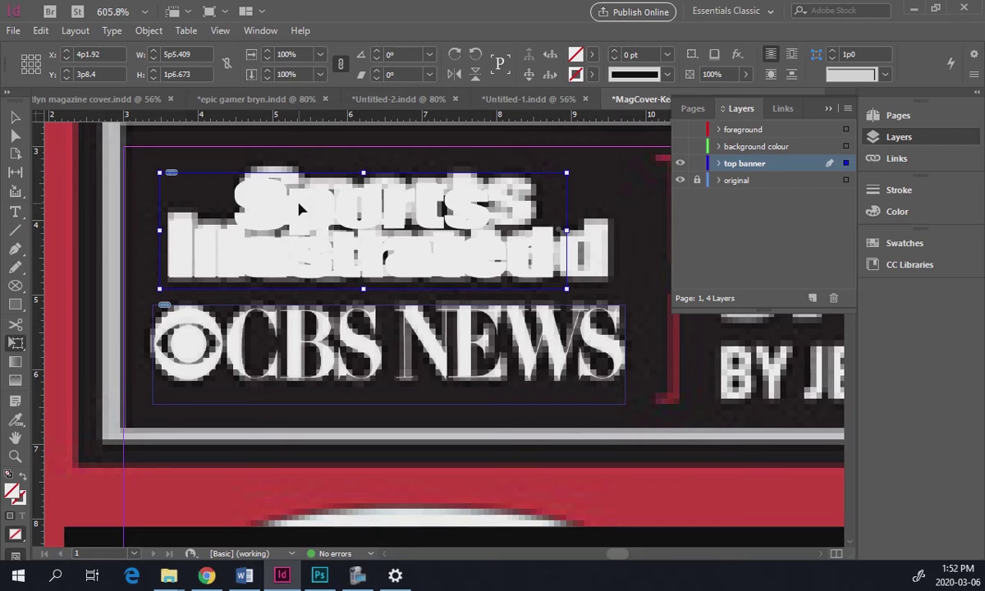
{"action": "left_click_drag", "start_coordinate": [567, 233], "coordinate": [625, 235]}
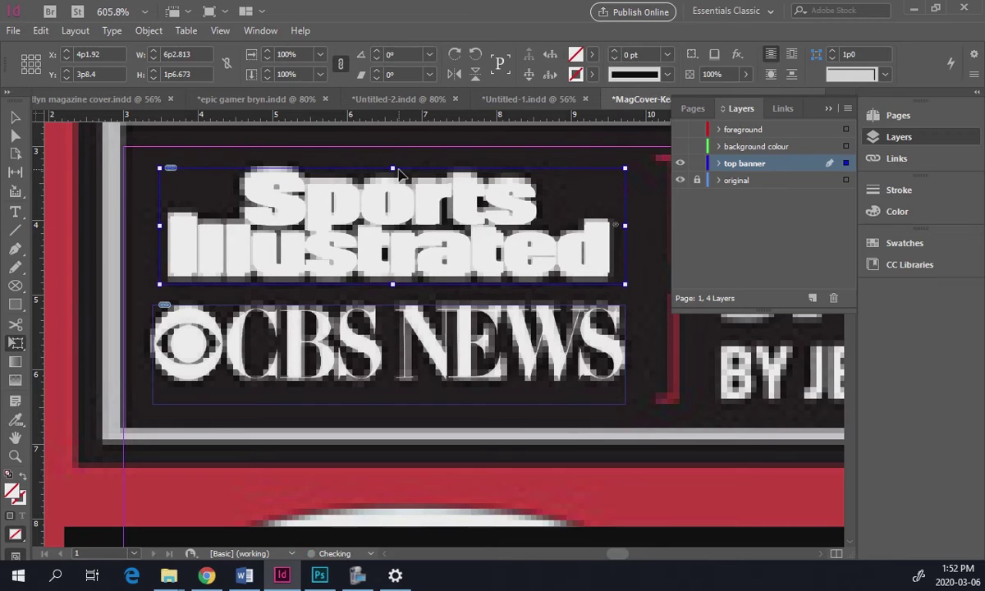
{"action": "left_click_drag", "start_coordinate": [392, 174], "coordinate": [401, 161]}
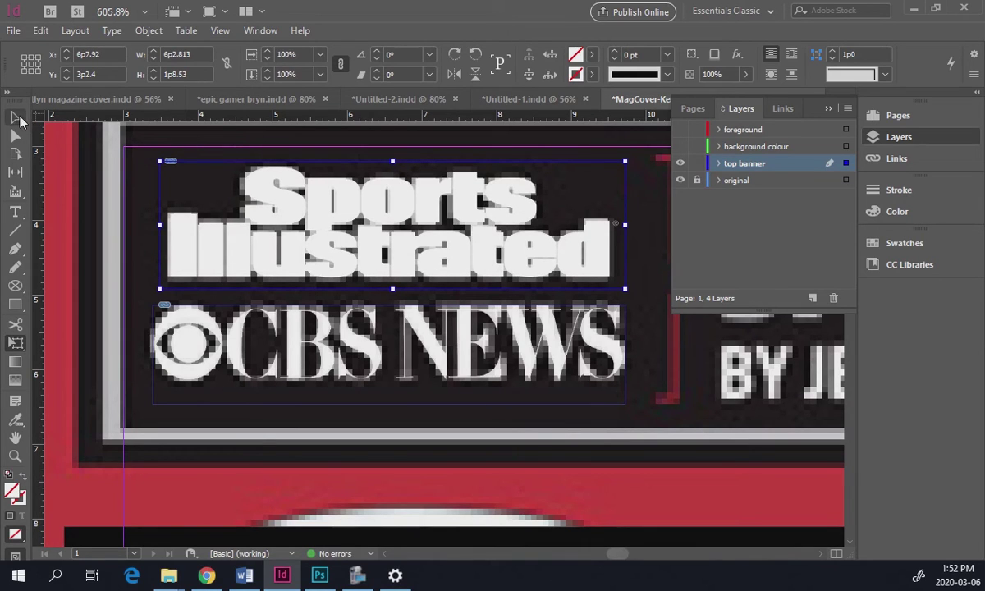
{"action": "left_click", "coordinate": [14, 117]}
- Zoom out to the whole page, undo the accidental logo move, and deselect the logo frame
{"action": "left_click_drag", "start_coordinate": [657, 300], "coordinate": [137, 359]}
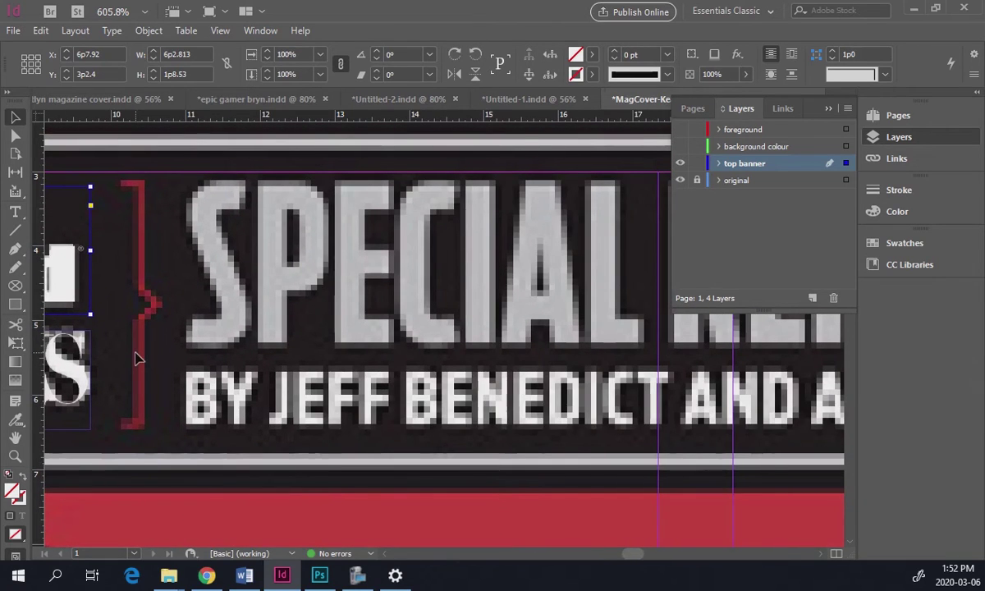
{"action": "key", "text": "ctrl+0"}
{"action": "left_click_drag", "start_coordinate": [335, 153], "coordinate": [511, 179]}
{"action": "key", "text": "ctrl+z"}
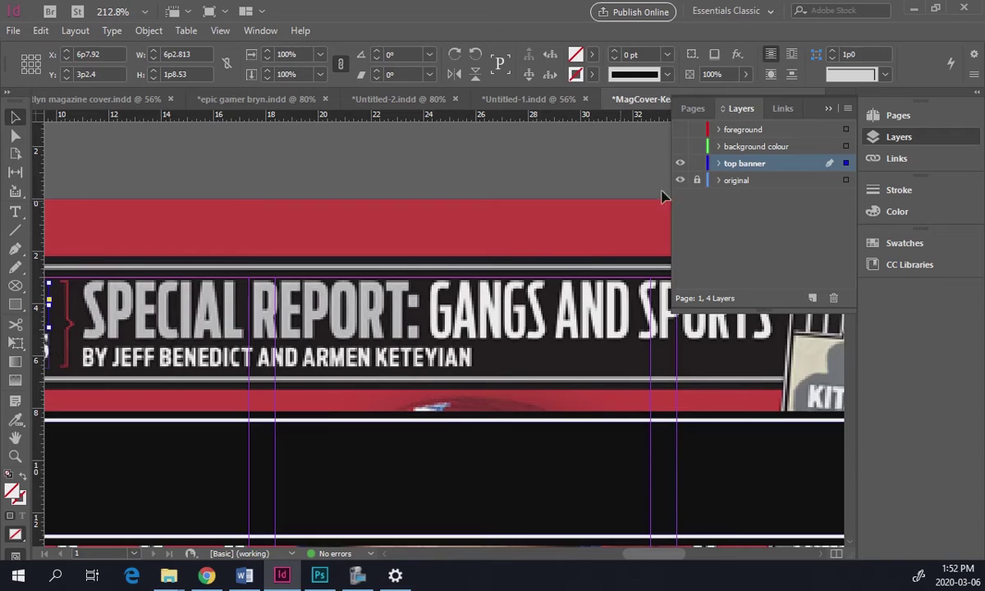
{"action": "left_click", "coordinate": [827, 110]}
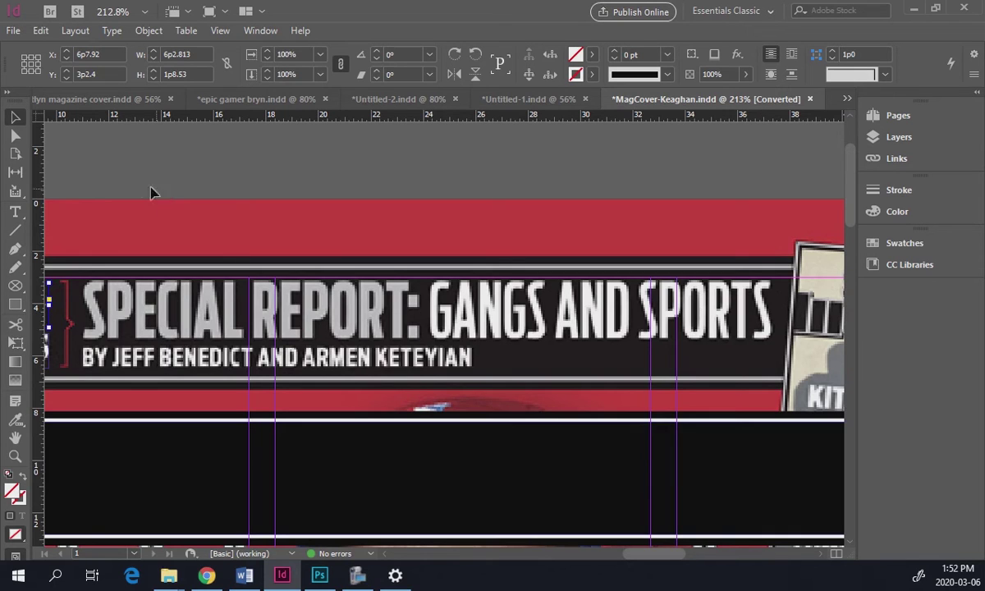
{"action": "left_click", "coordinate": [97, 140]}
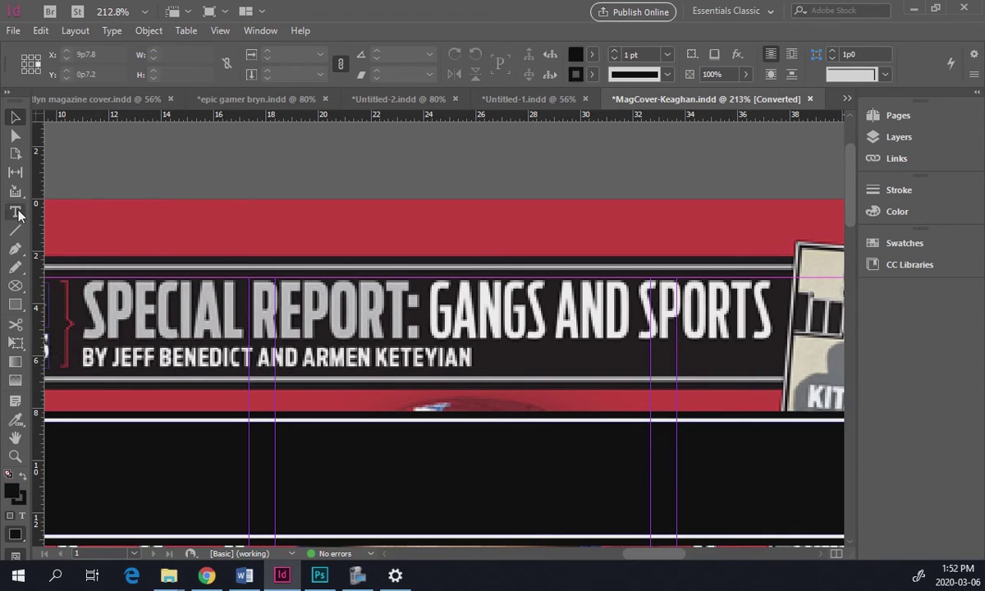
{"action": "scroll", "coordinate": [37, 238], "scroll_direction": "down", "scroll_amount": 2}
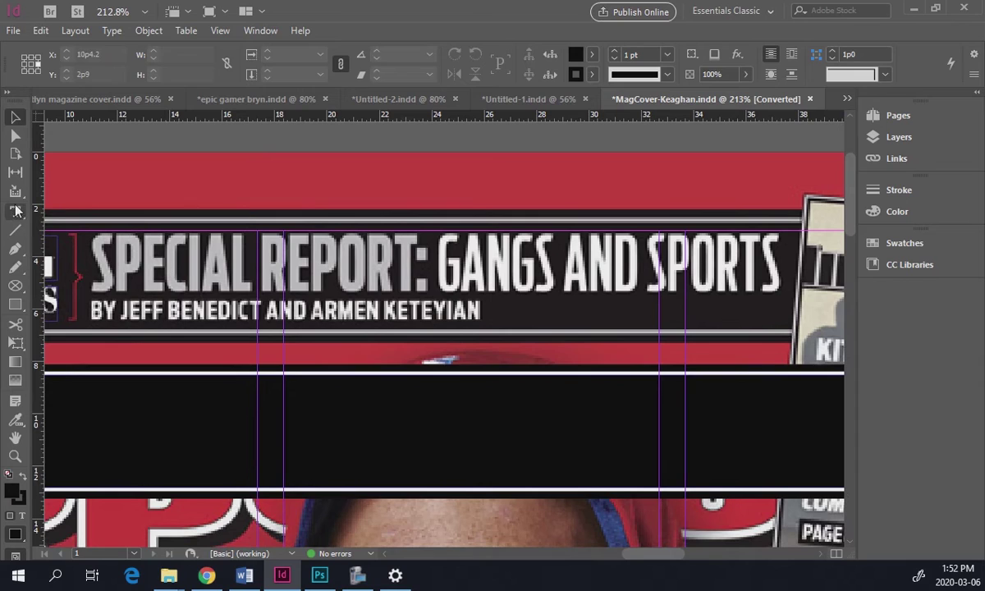
- Draw a text frame across the top banner containing 'SPECIAL REPORT: GANGS AND SPORTS'
{"action": "left_click", "coordinate": [14, 212]}
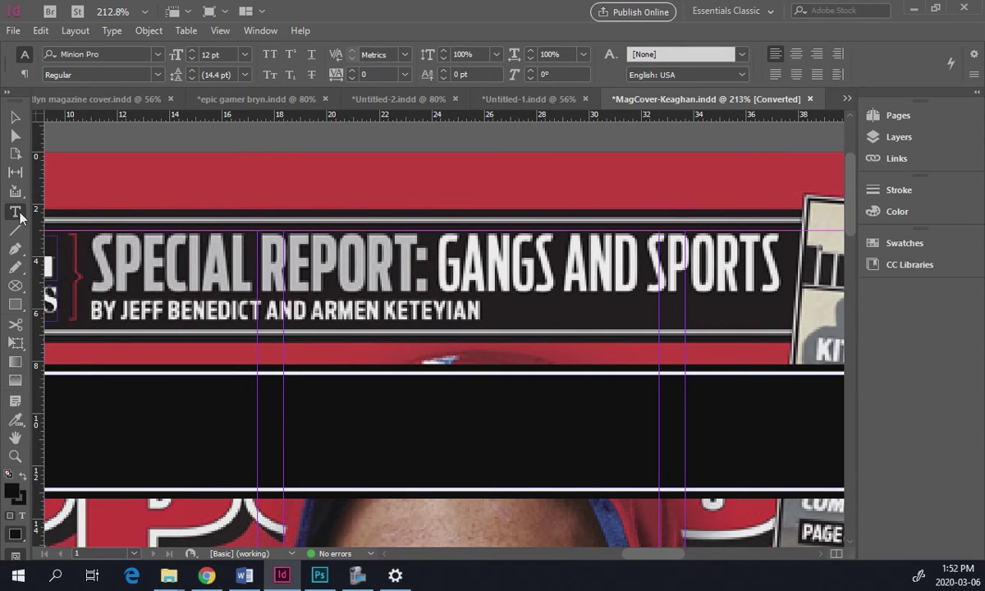
{"action": "left_click_drag", "start_coordinate": [93, 192], "coordinate": [806, 341]}
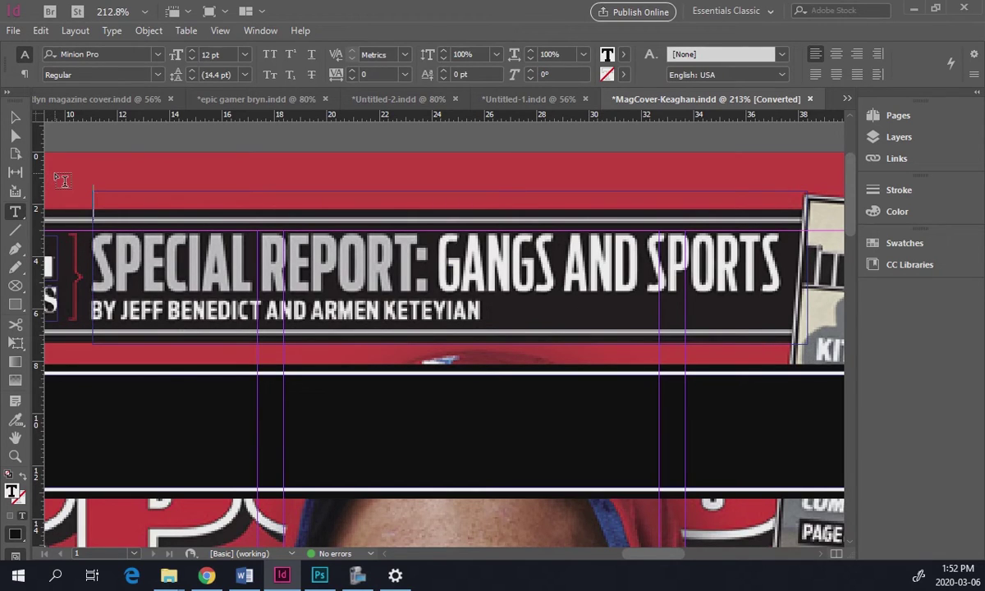
{"action": "type", "text": "SPECIAL"}
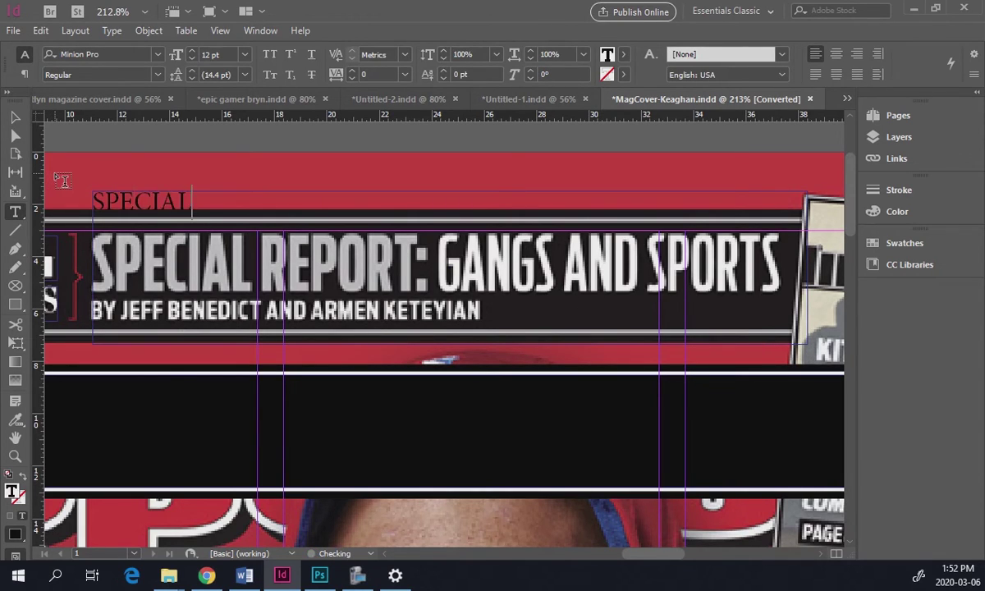
{"action": "type", "text": " REPORT:"}
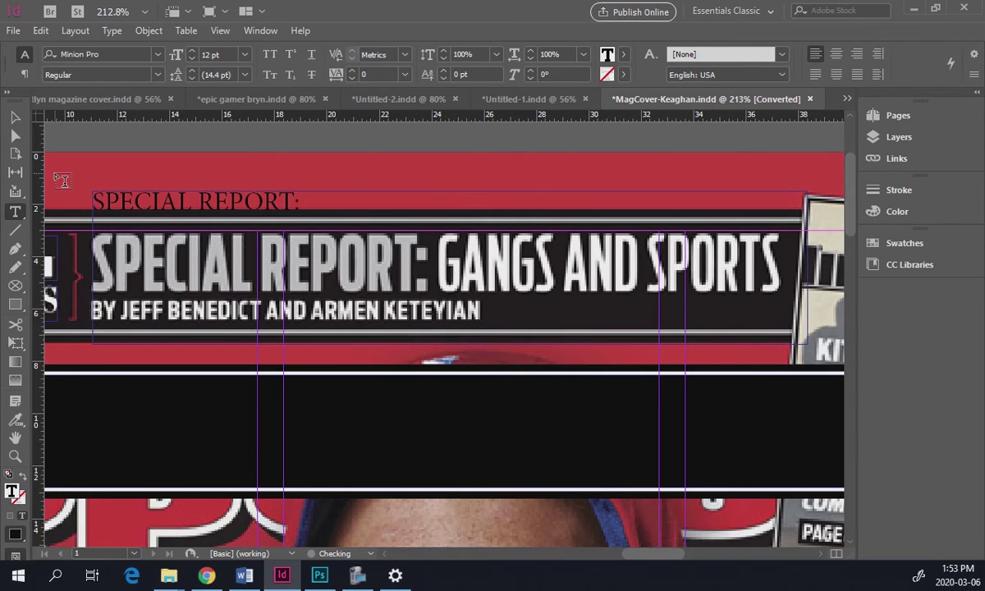
{"action": "type", "text": " GANGS AND SPORTS"}
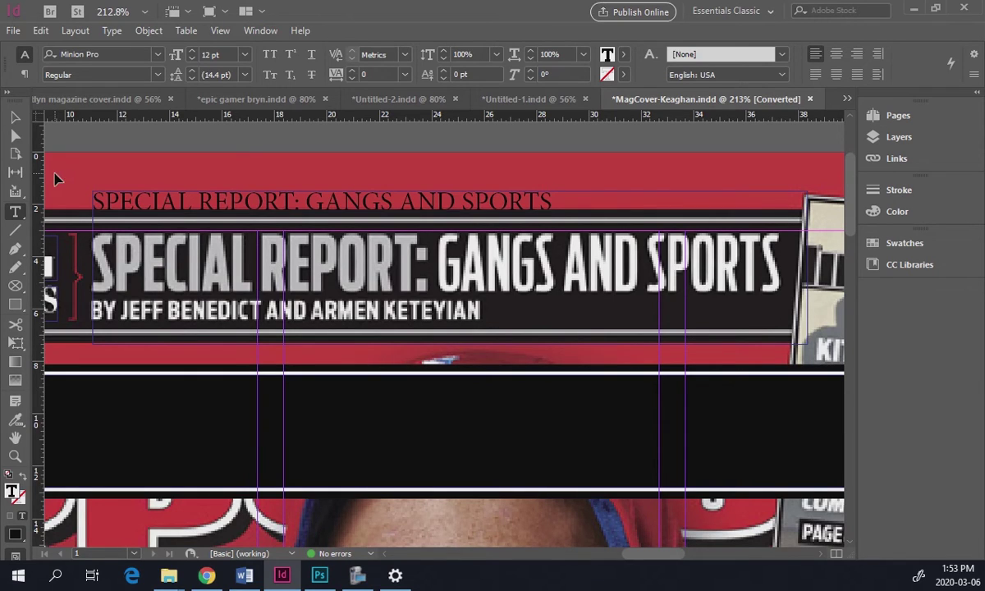
{"action": "key", "text": "ctrl+a"}
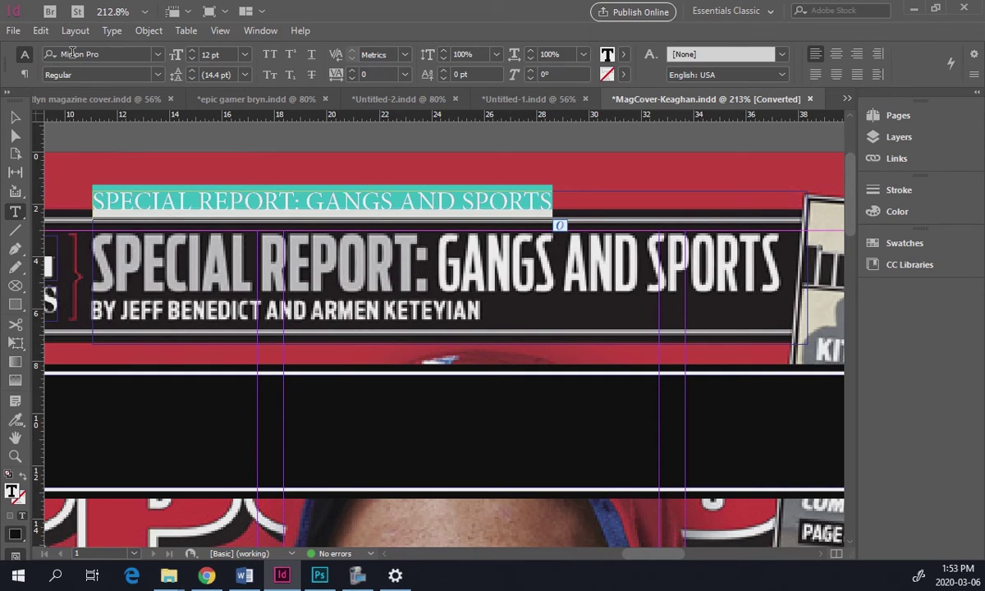
- Set the headline in Gill Sans MT Ext Condensed Bold with a magenta fill
{"action": "left_click", "coordinate": [115, 55]}
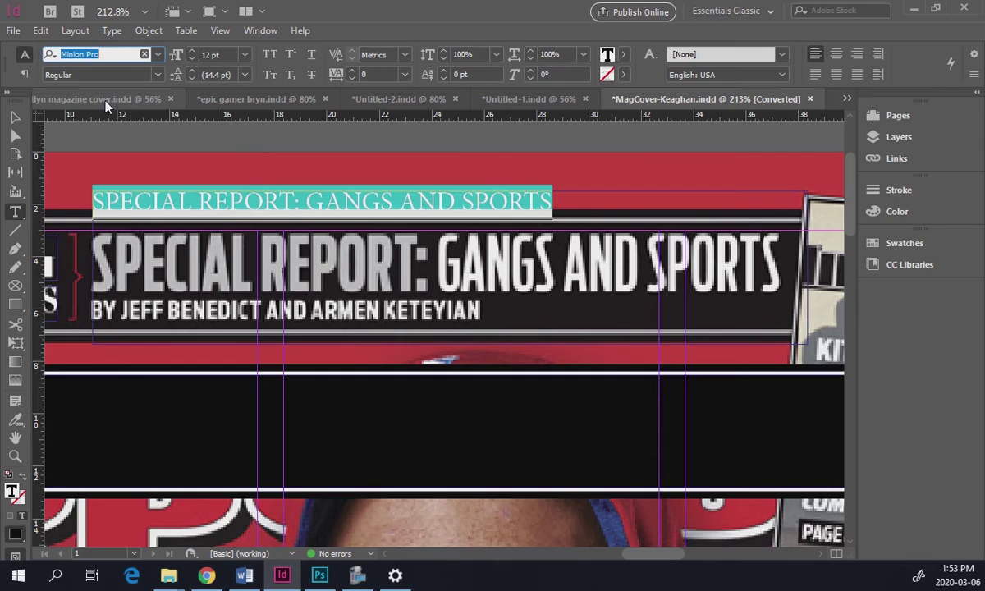
{"action": "type", "text": "GILL"}
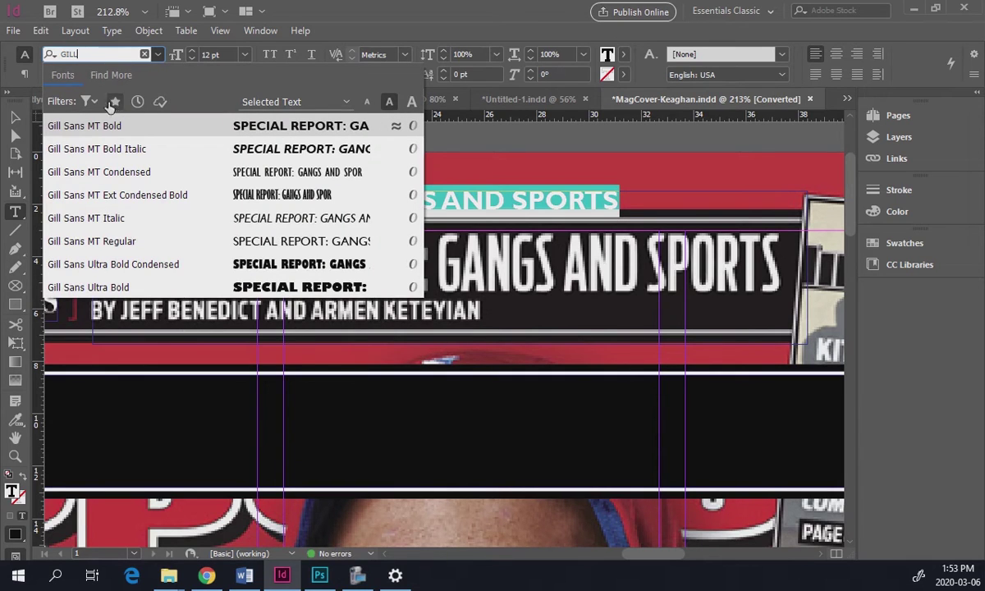
{"action": "left_click", "coordinate": [111, 196]}
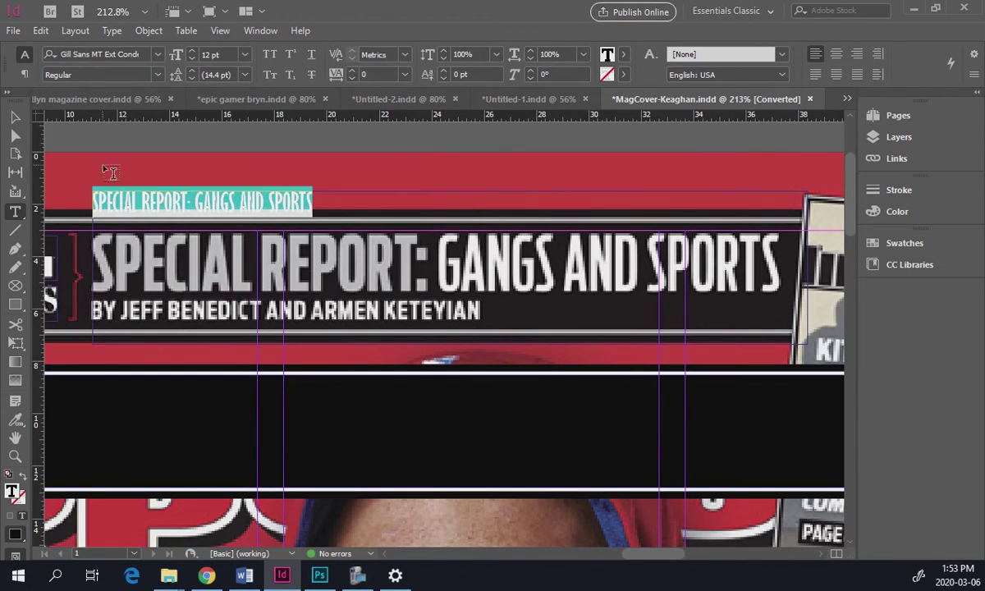
{"action": "left_click", "coordinate": [11, 111]}
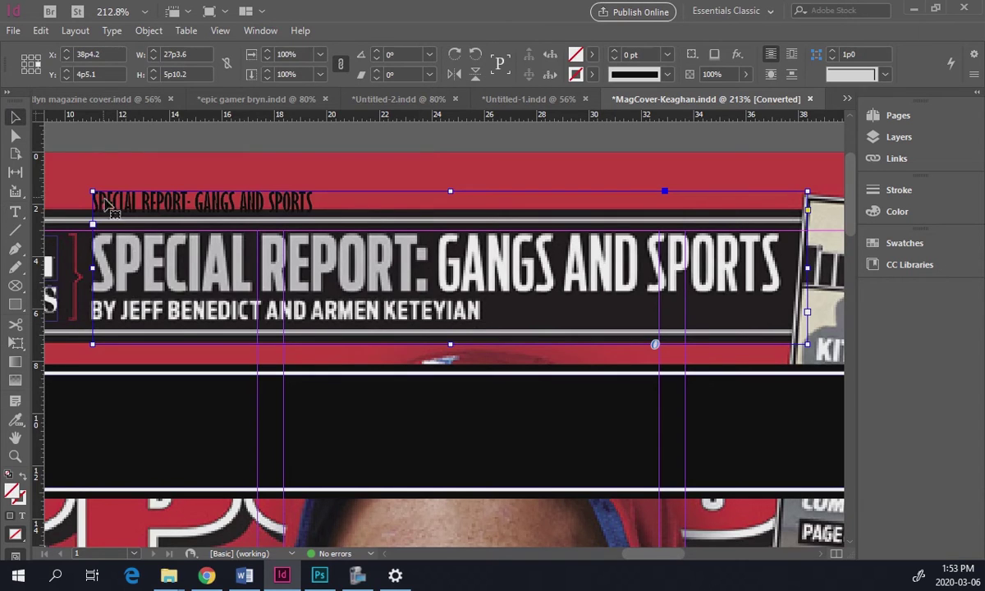
{"action": "double_click", "coordinate": [355, 200]}
{"action": "left_click_drag", "start_coordinate": [355, 200], "coordinate": [250, 131]}
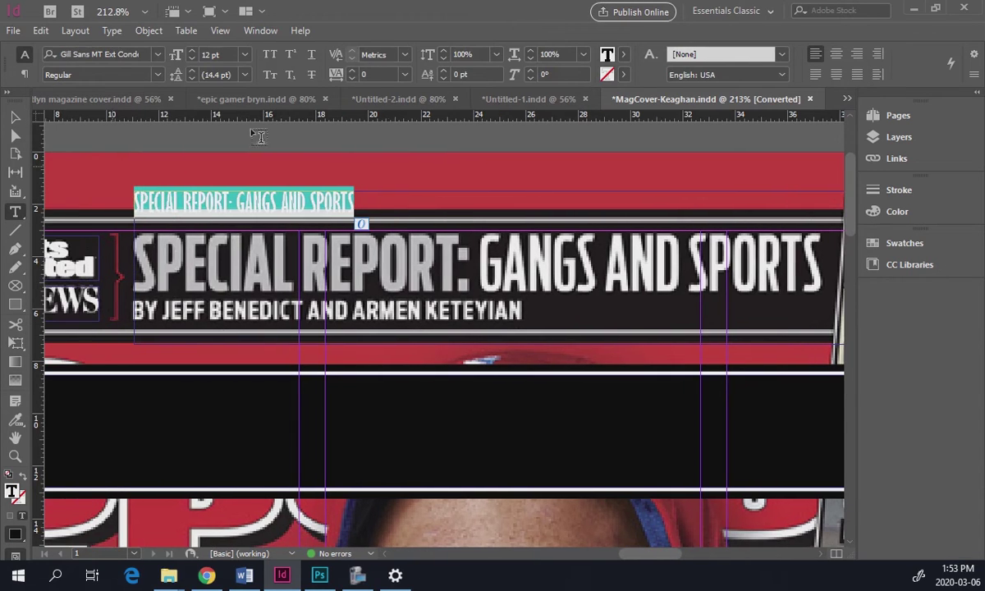
{"action": "left_click", "coordinate": [625, 54]}
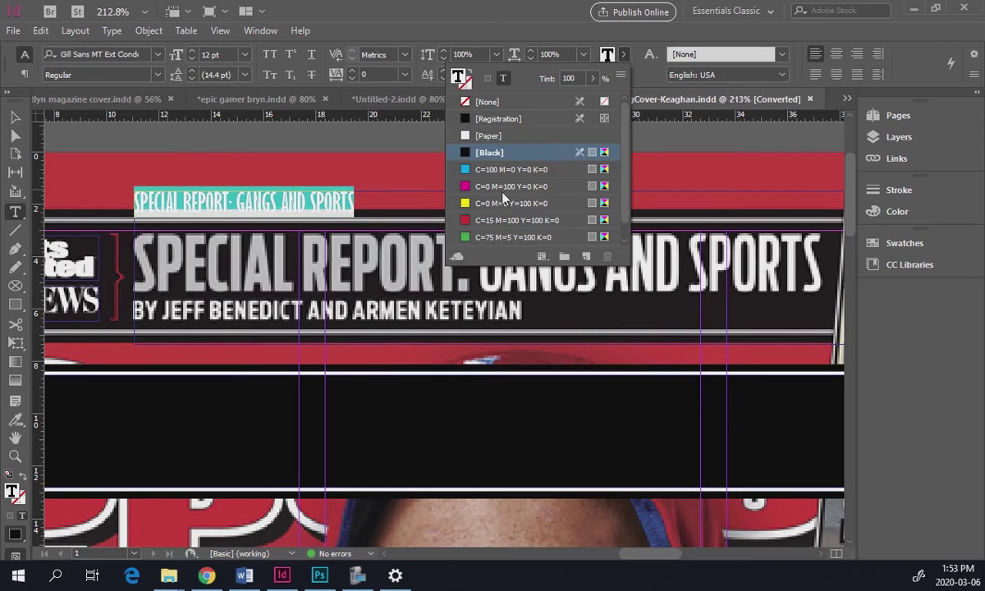
{"action": "left_click", "coordinate": [476, 187]}
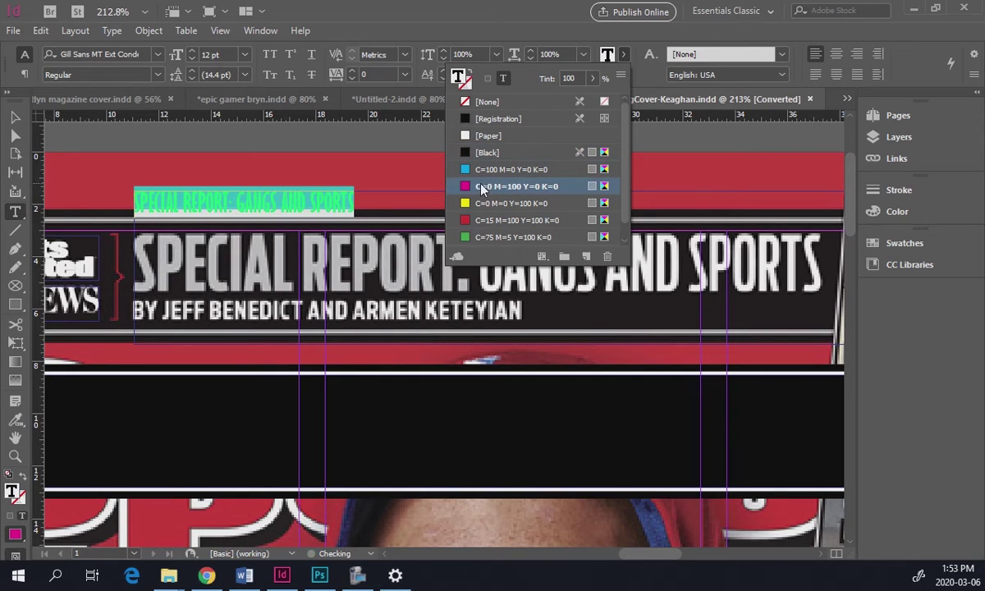
- Enlarge the headline to 31 pt and move its frame down onto the reference headline
{"action": "left_click", "coordinate": [194, 51]}
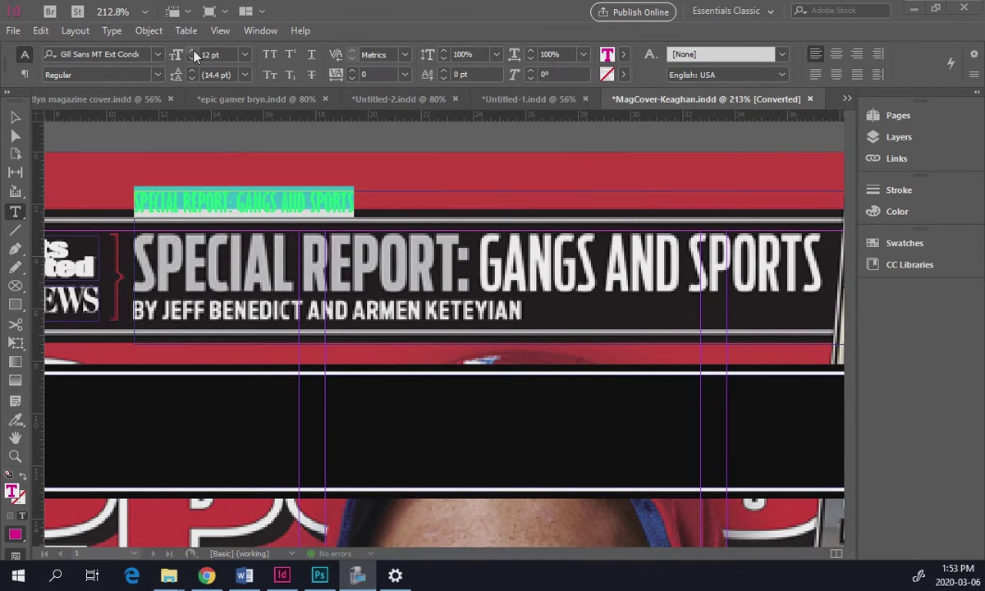
{"action": "left_click", "coordinate": [192, 50]}
{"action": "left_click", "coordinate": [191, 50]}
{"action": "left_click", "coordinate": [191, 50]}
{"action": "left_click", "coordinate": [191, 50]}
{"action": "left_click", "coordinate": [192, 50]}
{"action": "left_click", "coordinate": [191, 51]}
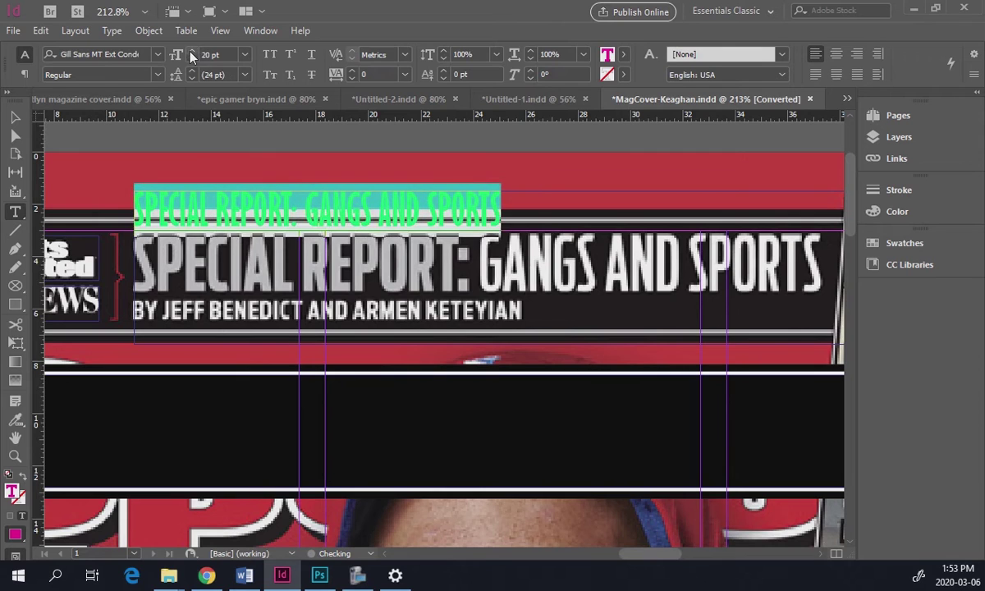
{"action": "left_click", "coordinate": [191, 51]}
{"action": "left_click", "coordinate": [191, 51]}
{"action": "left_click", "coordinate": [192, 51]}
{"action": "left_click", "coordinate": [191, 51]}
{"action": "left_click", "coordinate": [191, 51]}
{"action": "left_click", "coordinate": [191, 51]}
{"action": "left_click", "coordinate": [191, 51]}
{"action": "left_click", "coordinate": [192, 51]}
{"action": "left_click", "coordinate": [191, 51]}
{"action": "left_click", "coordinate": [192, 51]}
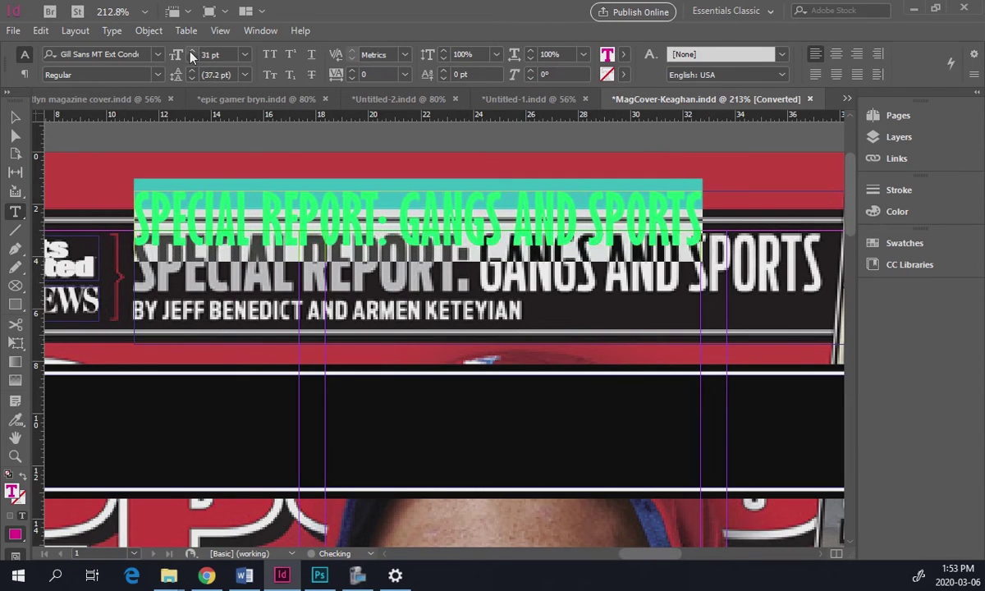
{"action": "left_click", "coordinate": [192, 51]}
{"action": "left_click", "coordinate": [191, 51]}
{"action": "left_click", "coordinate": [20, 119]}
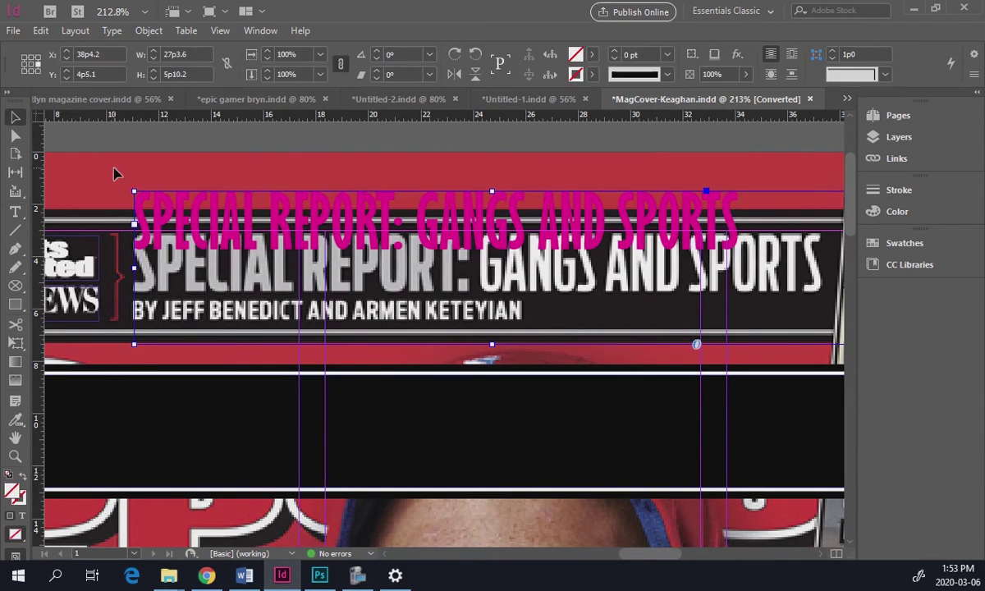
{"action": "left_click_drag", "start_coordinate": [202, 234], "coordinate": [197, 283]}
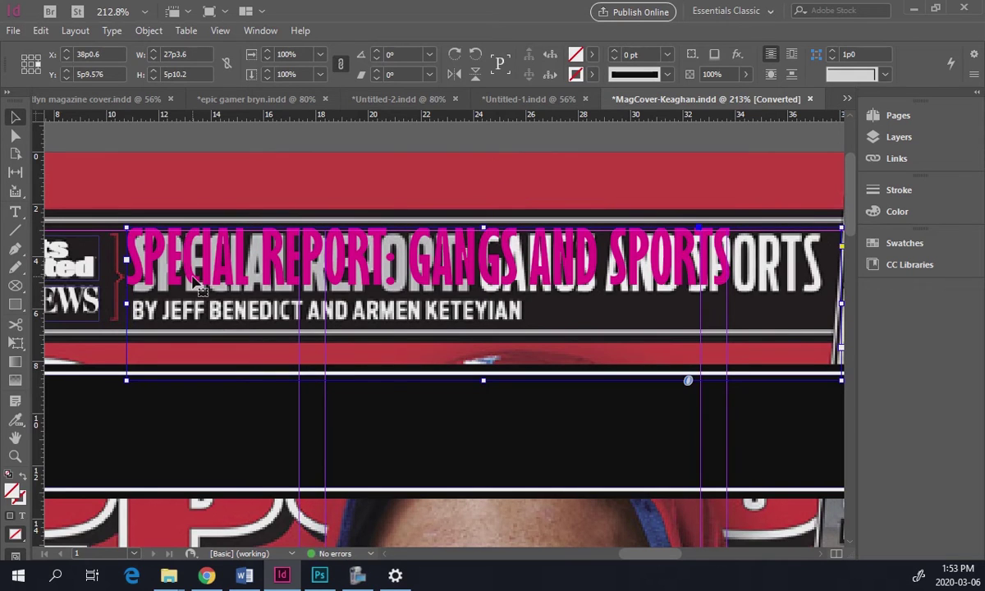
- Nudge the headline frame down and right, then widen it to about 26p9.8
{"action": "key", "text": "Down"}
{"action": "key", "text": "Down"}
{"action": "key", "text": "Down"}
{"action": "key", "text": "Right"}
{"action": "key", "text": "Right"}
{"action": "key", "text": "Right"}
{"action": "key", "text": "Right"}
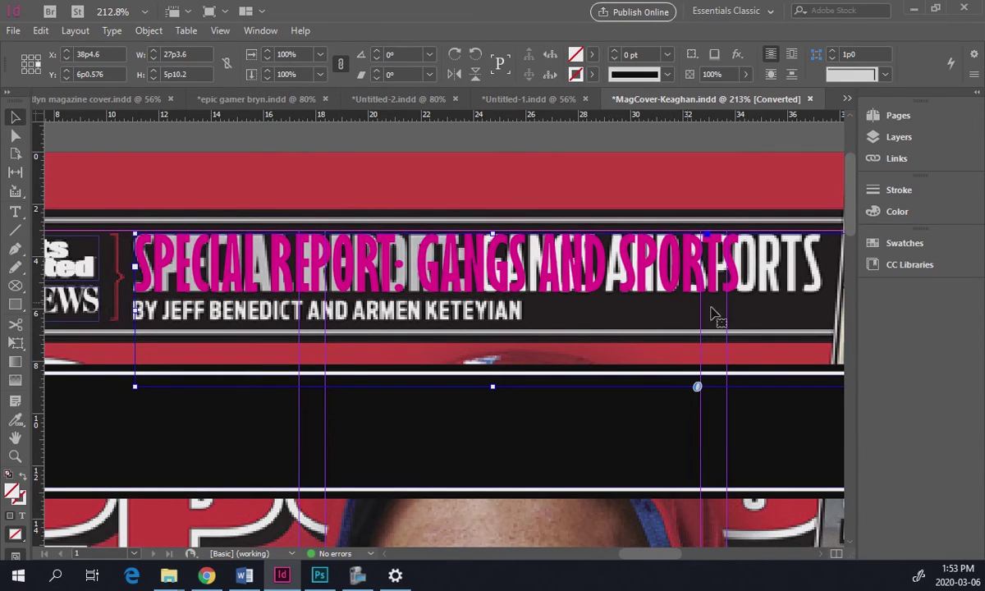
{"action": "scroll", "coordinate": [669, 279], "scroll_direction": "right", "scroll_amount": 3}
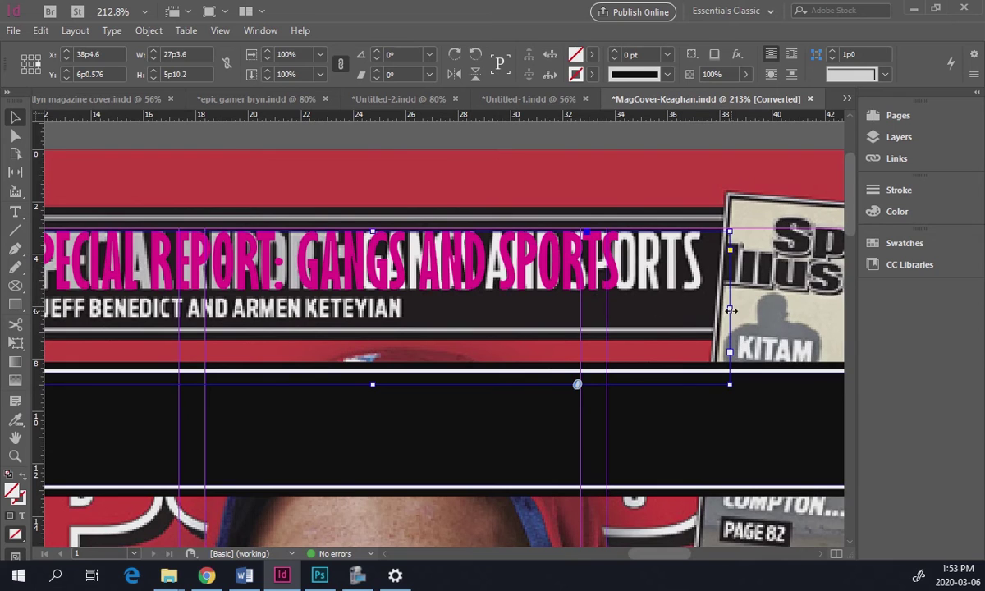
{"action": "left_click", "coordinate": [706, 314]}
{"action": "scroll", "coordinate": [654, 312], "scroll_direction": "left", "scroll_amount": 4}
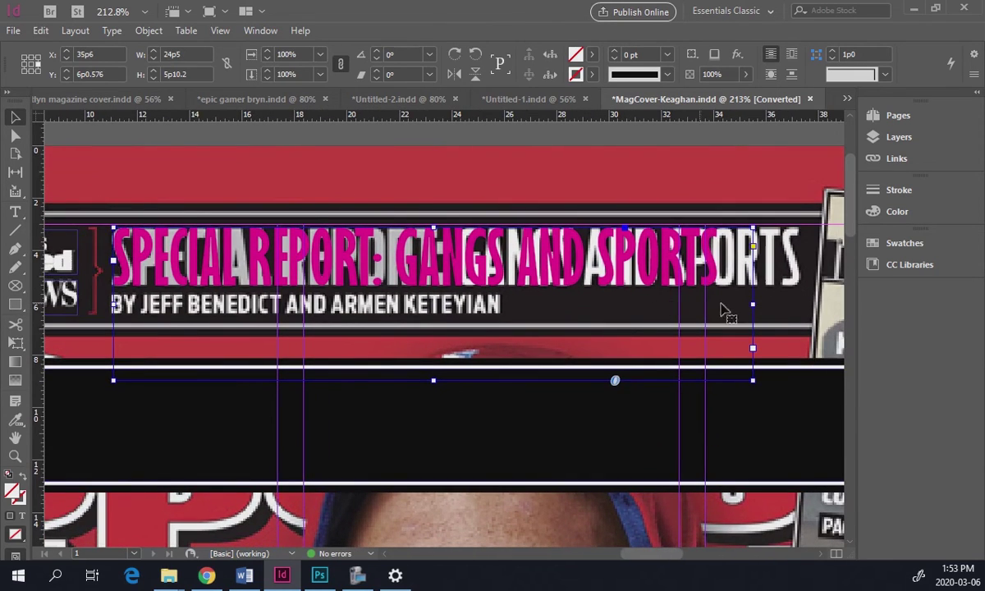
{"action": "left_click_drag", "start_coordinate": [752, 382], "coordinate": [807, 377]}
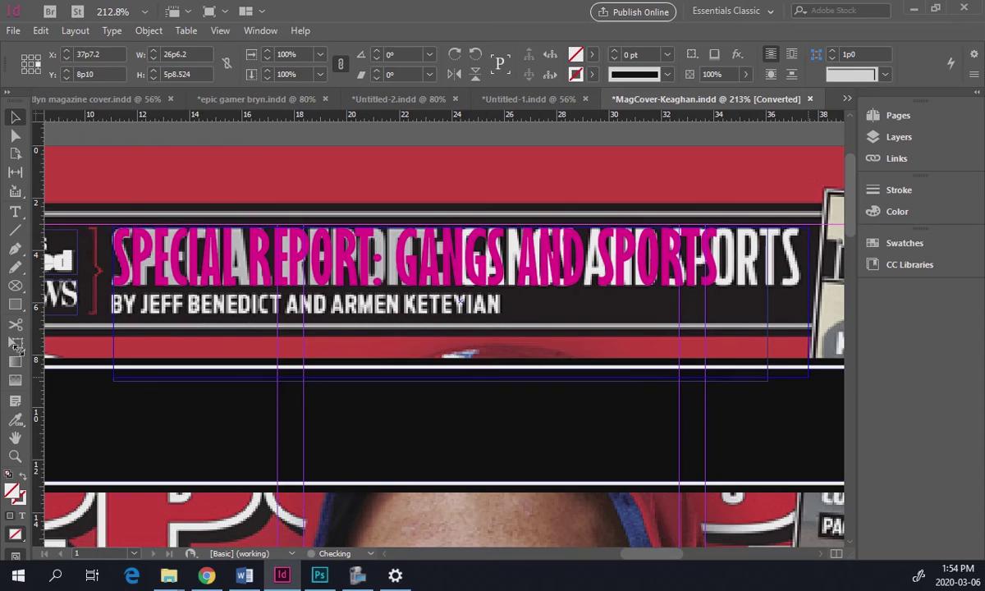
{"action": "left_click", "coordinate": [15, 343]}
{"action": "left_click_drag", "start_coordinate": [806, 304], "coordinate": [815, 306]}
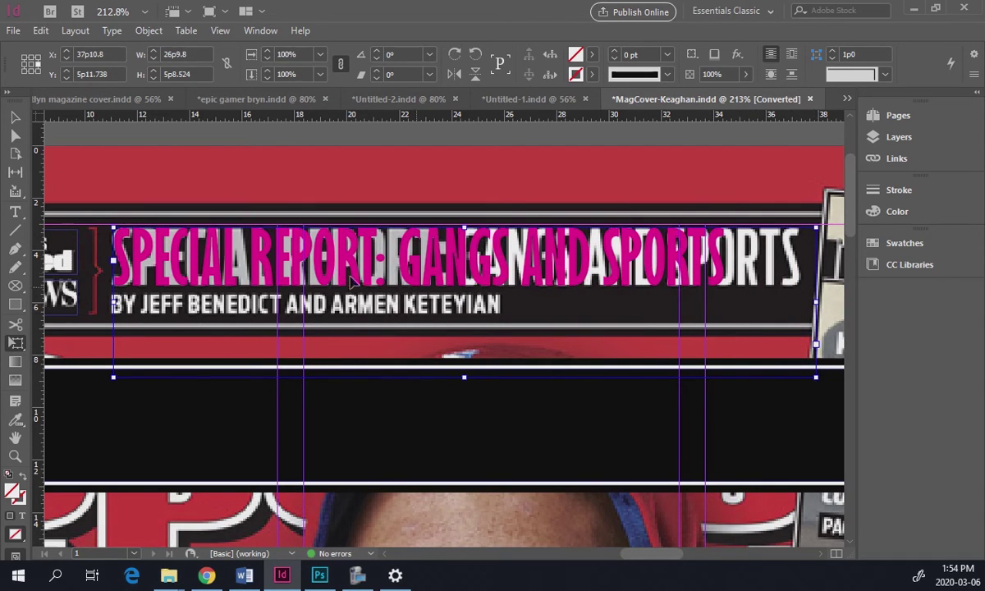
- Raise the whole headline's horizontal scale to 124%
{"action": "left_click", "coordinate": [14, 212]}
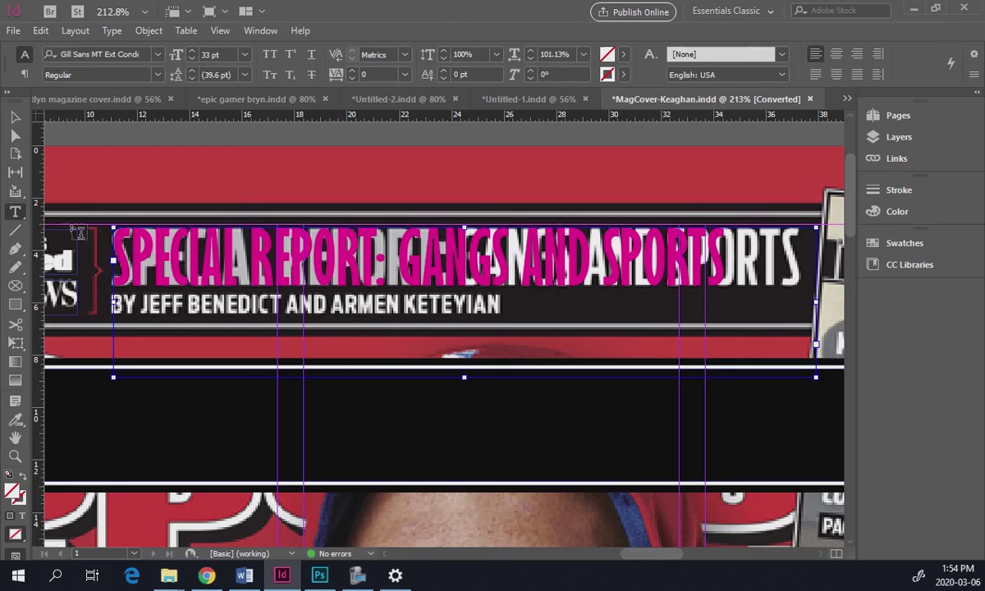
{"action": "triple_click", "coordinate": [425, 259]}
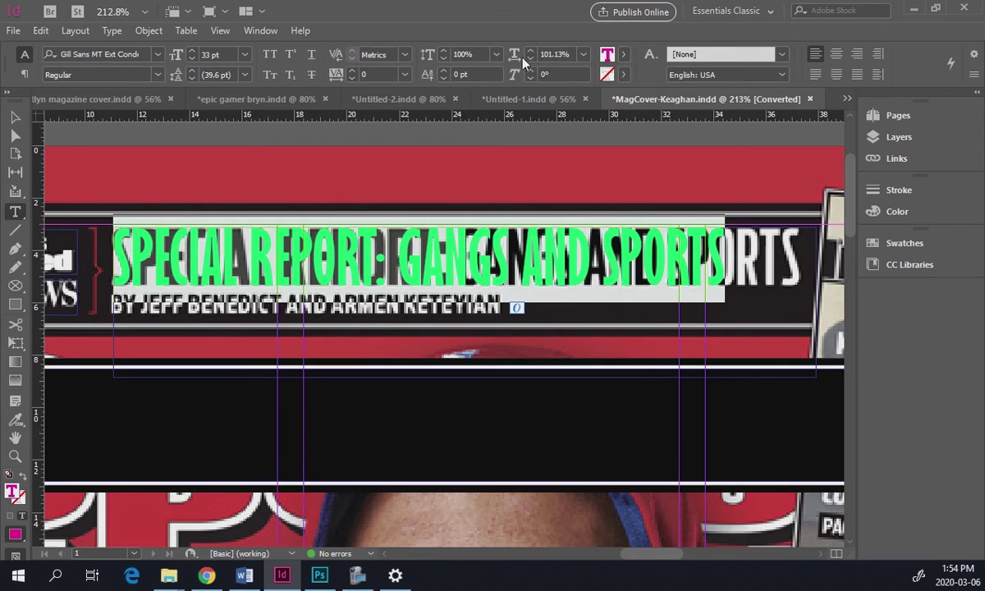
{"action": "left_click", "coordinate": [566, 55]}
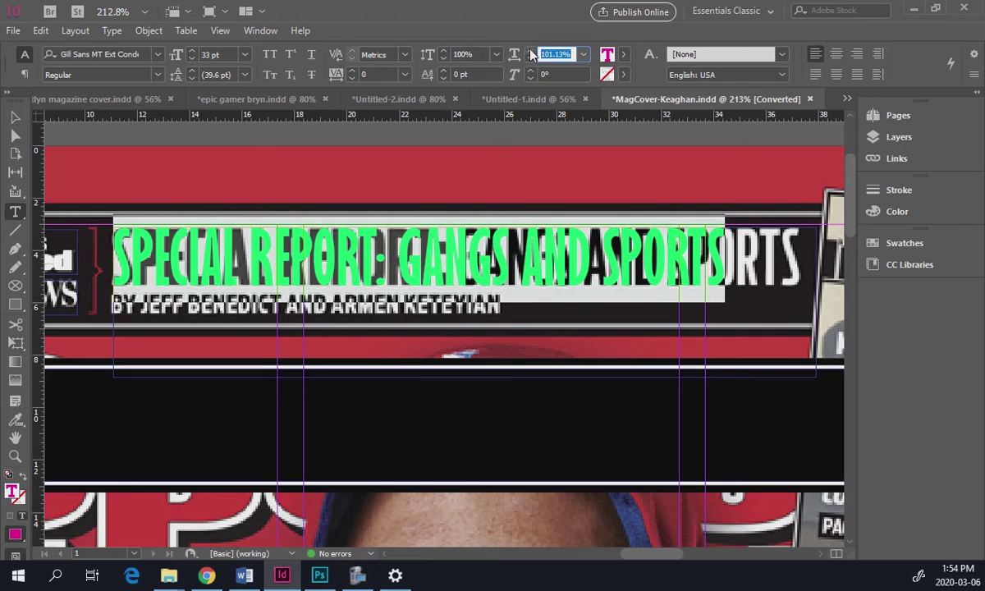
{"action": "double_click", "coordinate": [529, 50]}
{"action": "left_click", "coordinate": [530, 50]}
{"action": "double_click", "coordinate": [529, 50]}
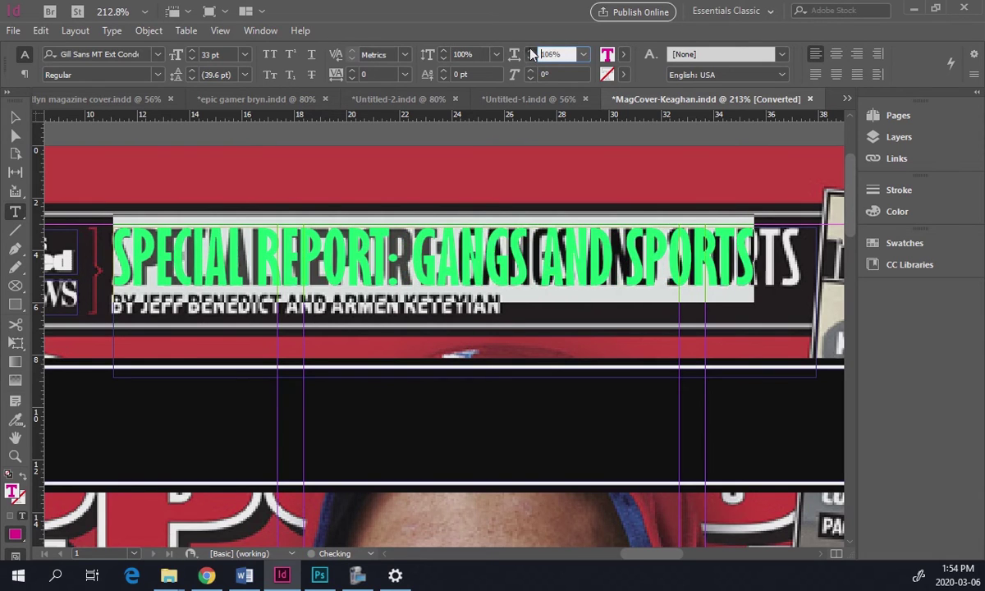
{"action": "double_click", "coordinate": [529, 50]}
{"action": "left_click", "coordinate": [530, 50]}
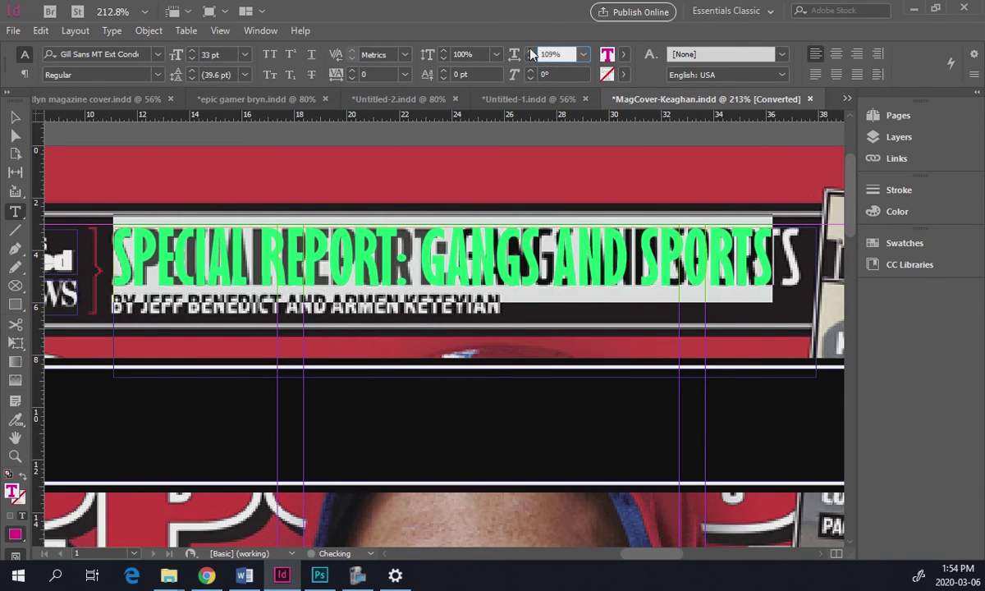
{"action": "double_click", "coordinate": [531, 50]}
{"action": "double_click", "coordinate": [530, 50]}
{"action": "double_click", "coordinate": [530, 50]}
{"action": "double_click", "coordinate": [530, 51]}
{"action": "left_click", "coordinate": [530, 50]}
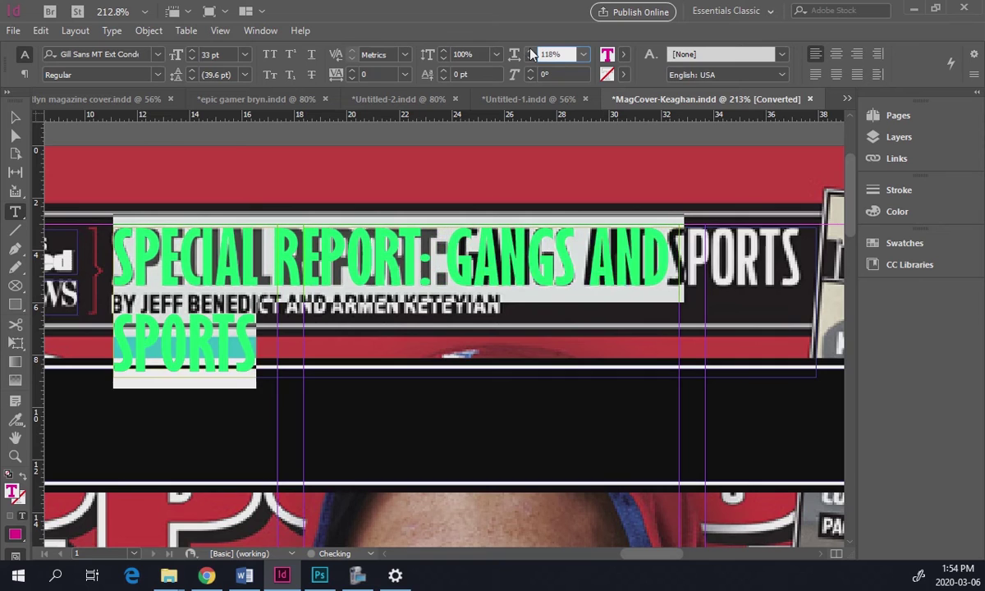
{"action": "left_click", "coordinate": [531, 50]}
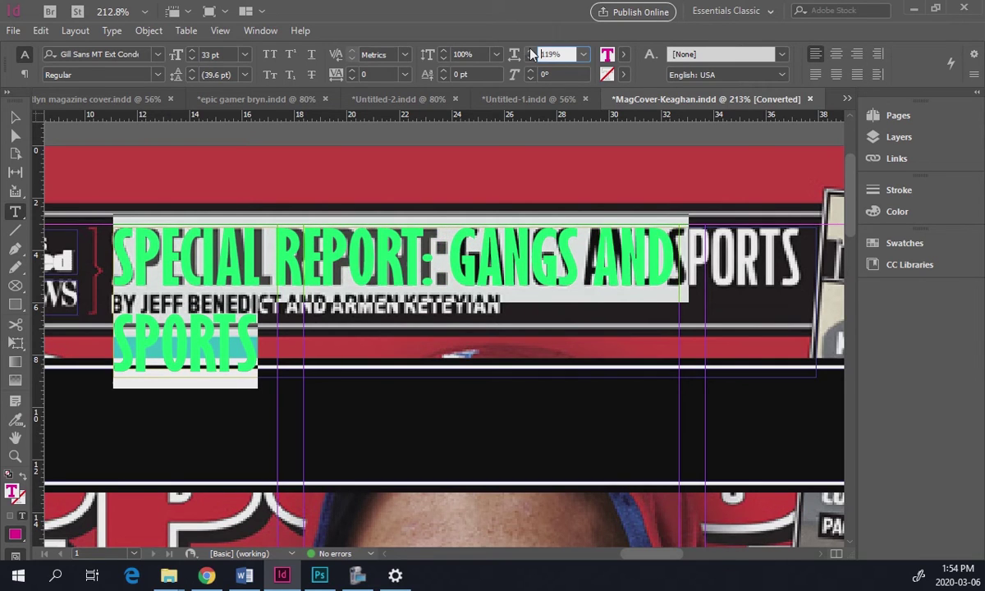
{"action": "double_click", "coordinate": [531, 54]}
{"action": "double_click", "coordinate": [531, 53]}
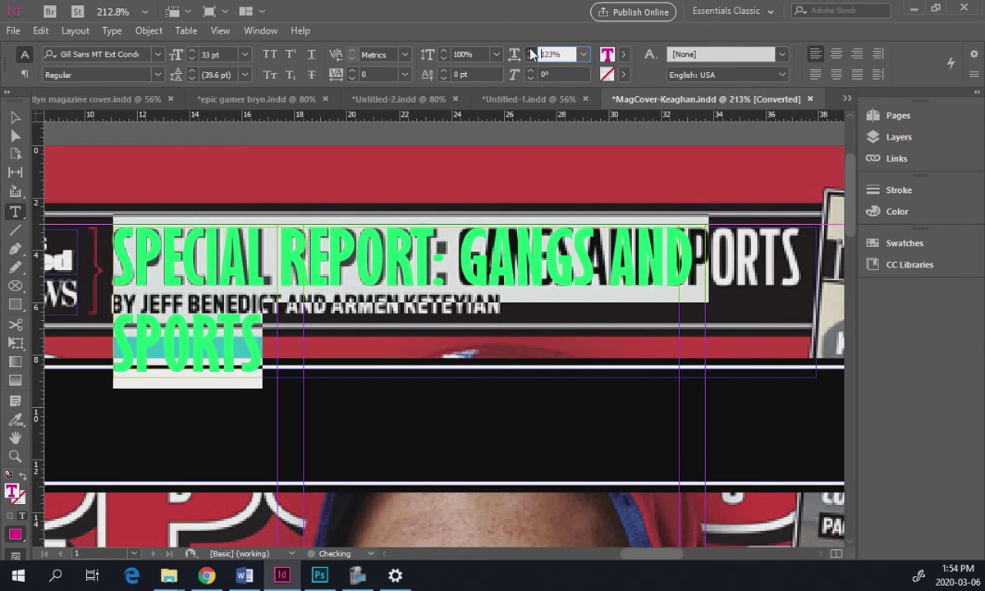
{"action": "left_click", "coordinate": [530, 54]}
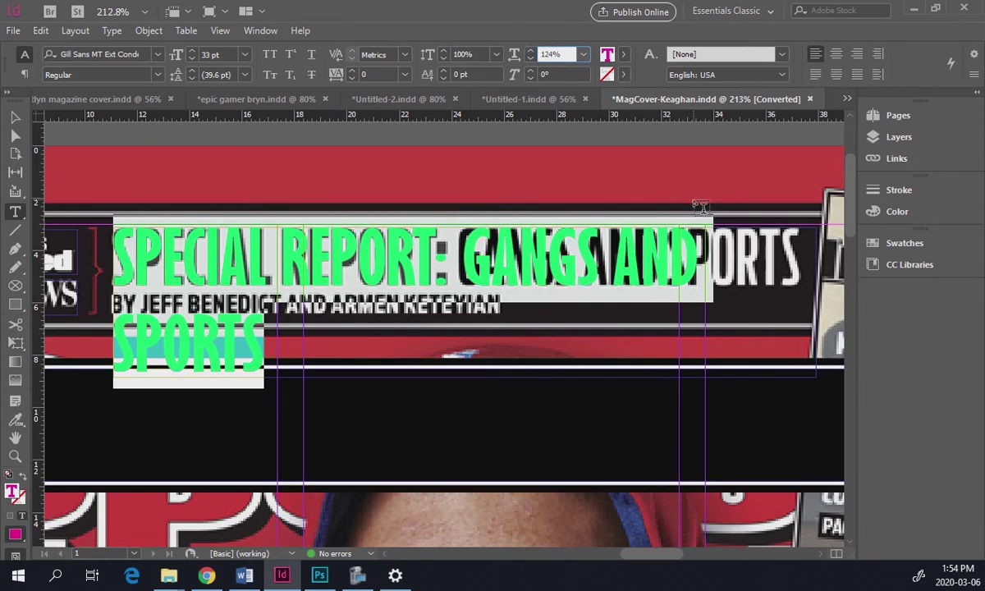
- Narrow the horizontal scale of 'GANGS AND SPORTS' so the headline fits on one line
{"action": "left_click_drag", "start_coordinate": [462, 251], "coordinate": [263, 366]}
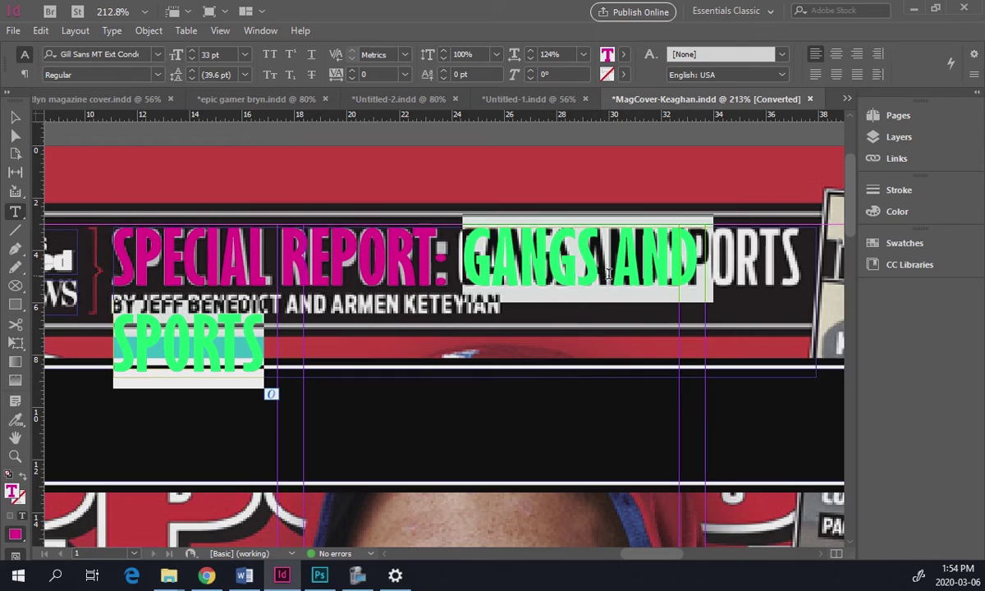
{"action": "key", "text": "Escape"}
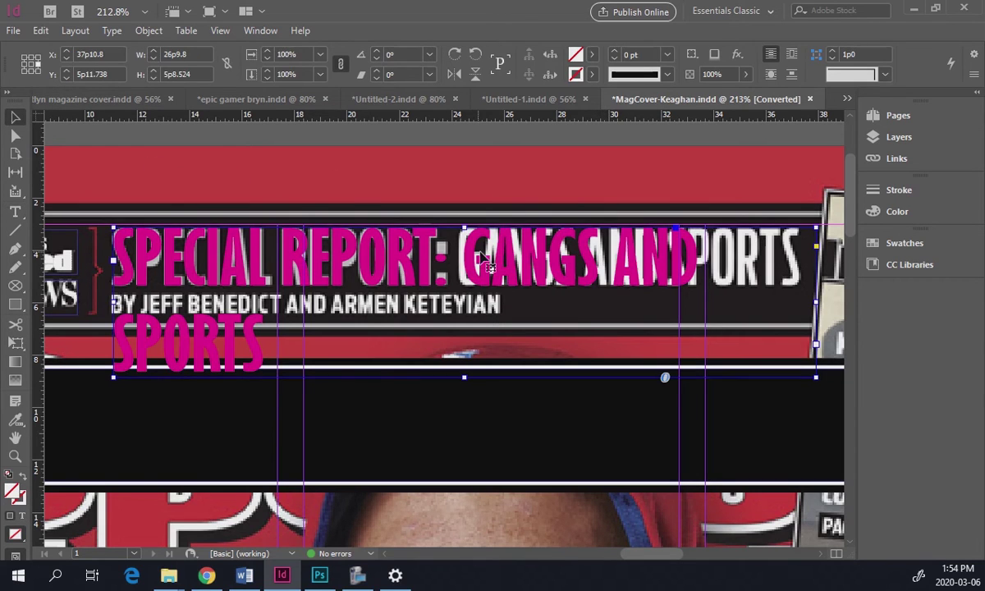
{"action": "left_click_drag", "start_coordinate": [482, 257], "coordinate": [484, 310]}
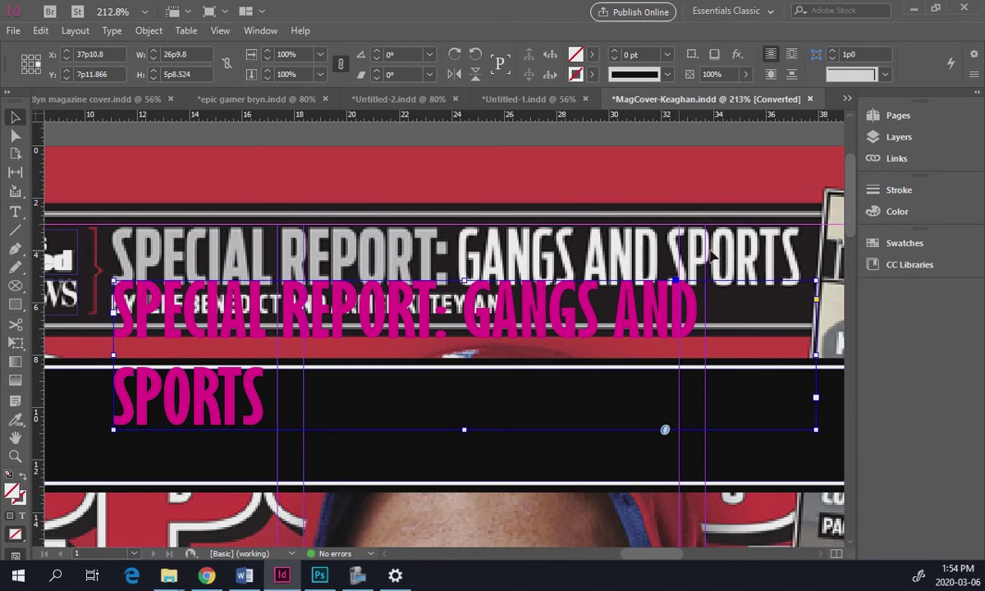
{"action": "key", "text": "ctrl+z"}
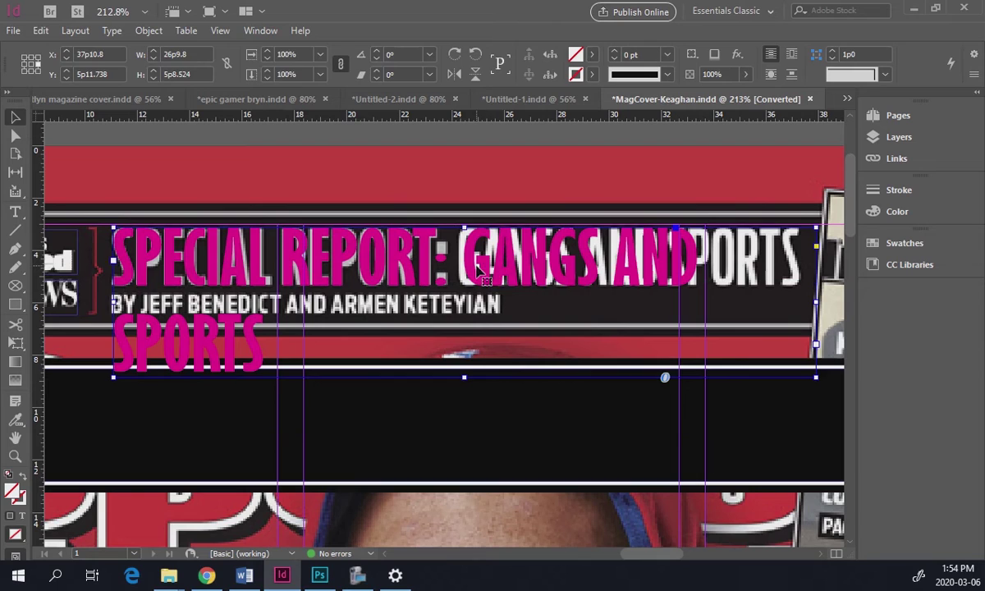
{"action": "double_click", "coordinate": [566, 269]}
{"action": "left_click_drag", "start_coordinate": [463, 254], "coordinate": [263, 365]}
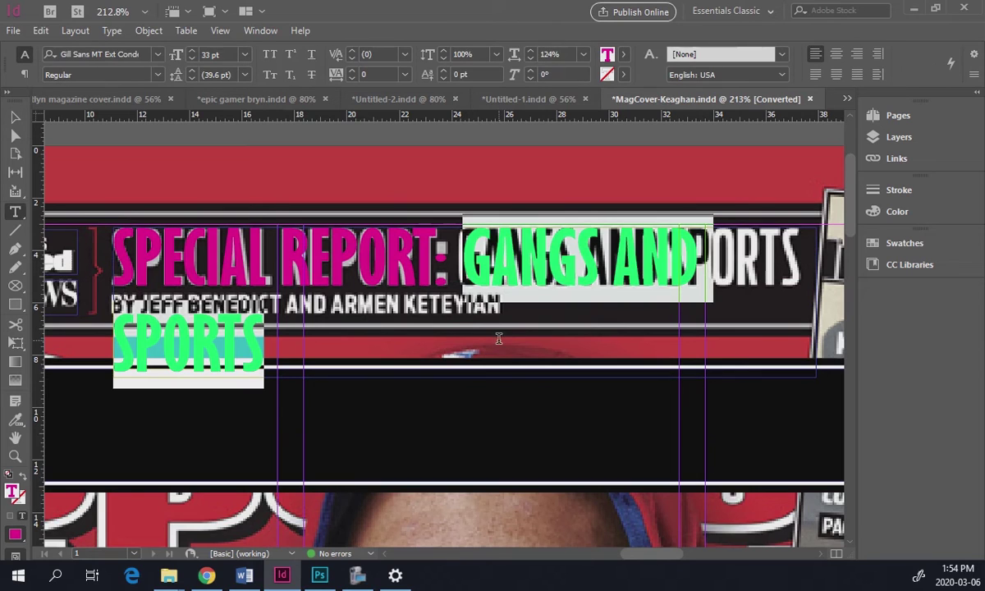
{"action": "left_click", "coordinate": [530, 59]}
{"action": "left_click", "coordinate": [531, 58]}
{"action": "left_click", "coordinate": [531, 58]}
{"action": "left_click", "coordinate": [530, 58]}
{"action": "double_click", "coordinate": [530, 58]}
{"action": "left_click", "coordinate": [530, 58]}
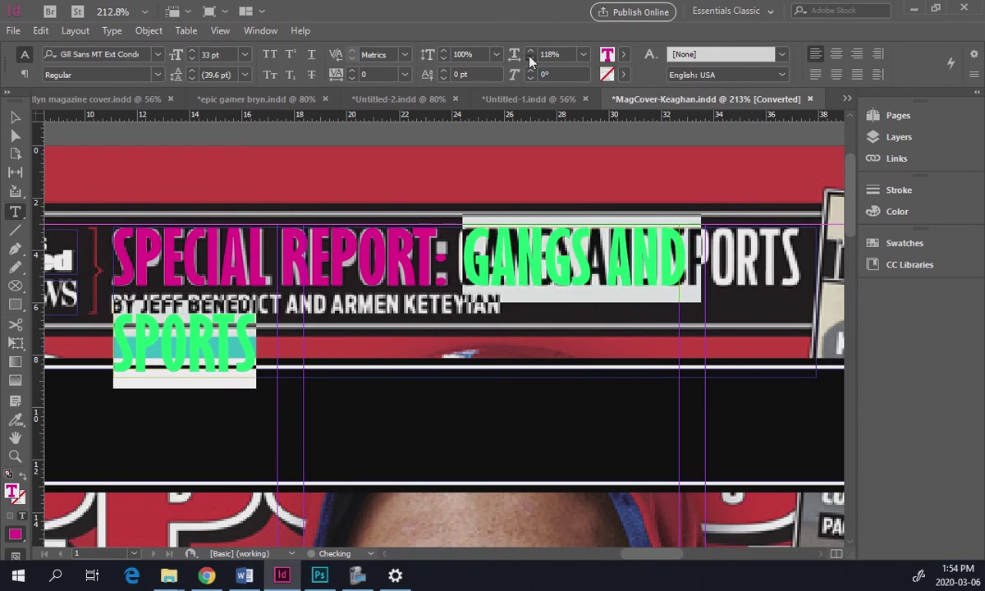
{"action": "double_click", "coordinate": [530, 58]}
{"action": "double_click", "coordinate": [530, 58]}
{"action": "left_click", "coordinate": [530, 58]}
{"action": "double_click", "coordinate": [530, 58]}
{"action": "double_click", "coordinate": [530, 58]}
{"action": "left_click", "coordinate": [531, 58]}
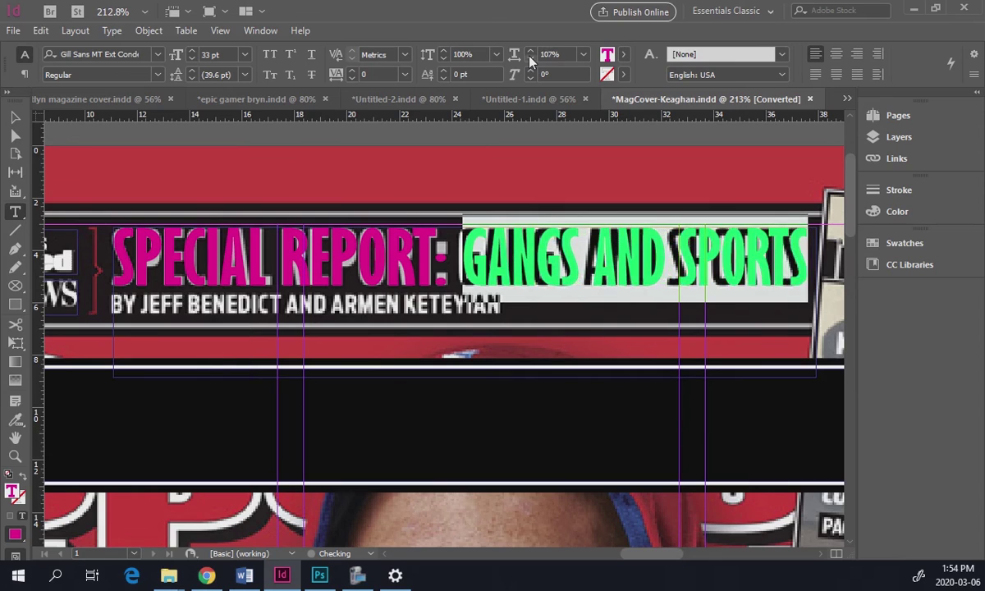
{"action": "double_click", "coordinate": [531, 58]}
{"action": "double_click", "coordinate": [530, 58]}
- Set 'GANGS AND SPORTS' to 104% width and type the two authors' byline on a new line
{"action": "left_click", "coordinate": [528, 54]}
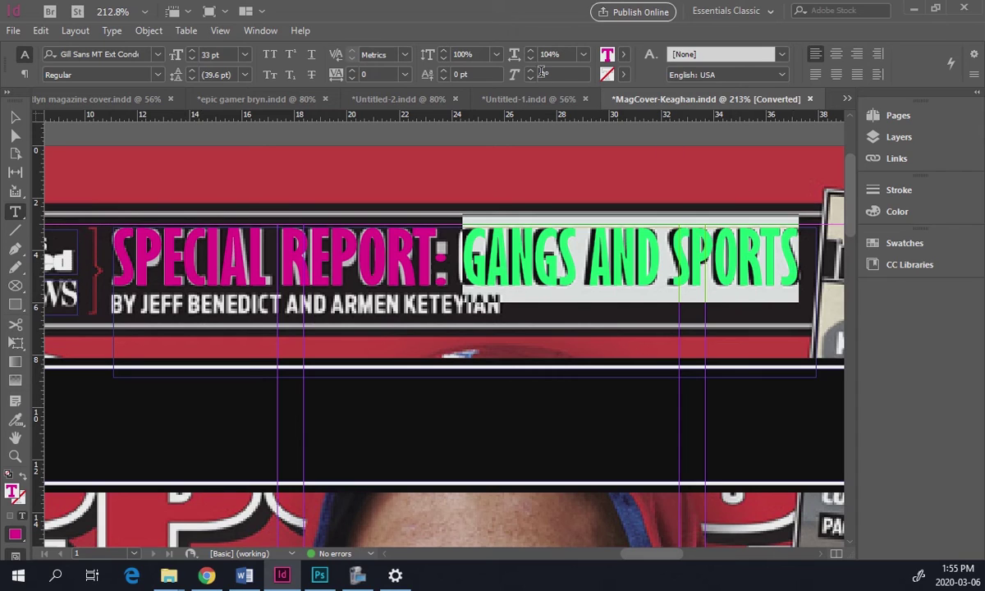
{"action": "left_click", "coordinate": [801, 264]}
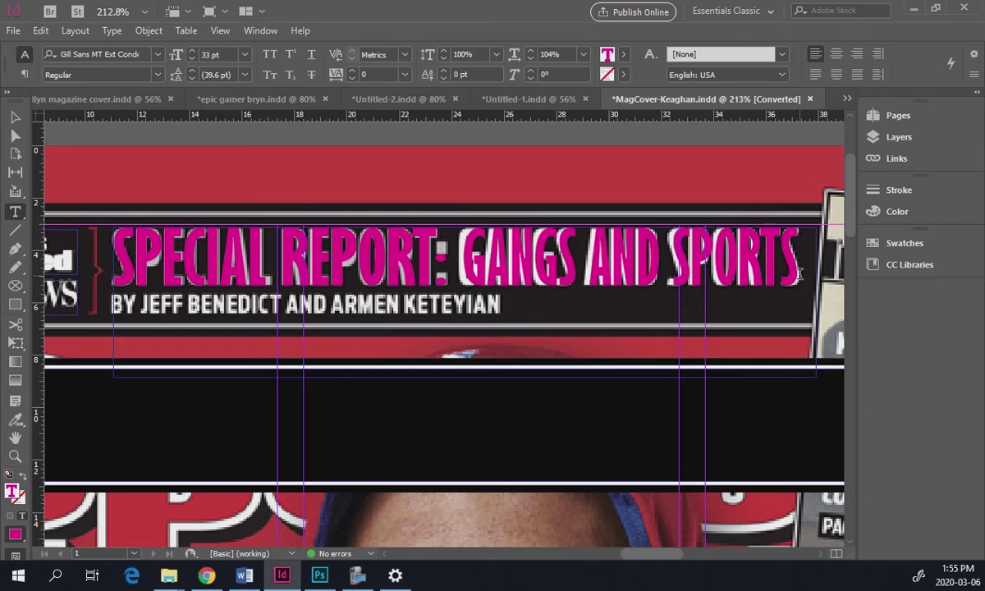
{"action": "key", "text": "Return"}
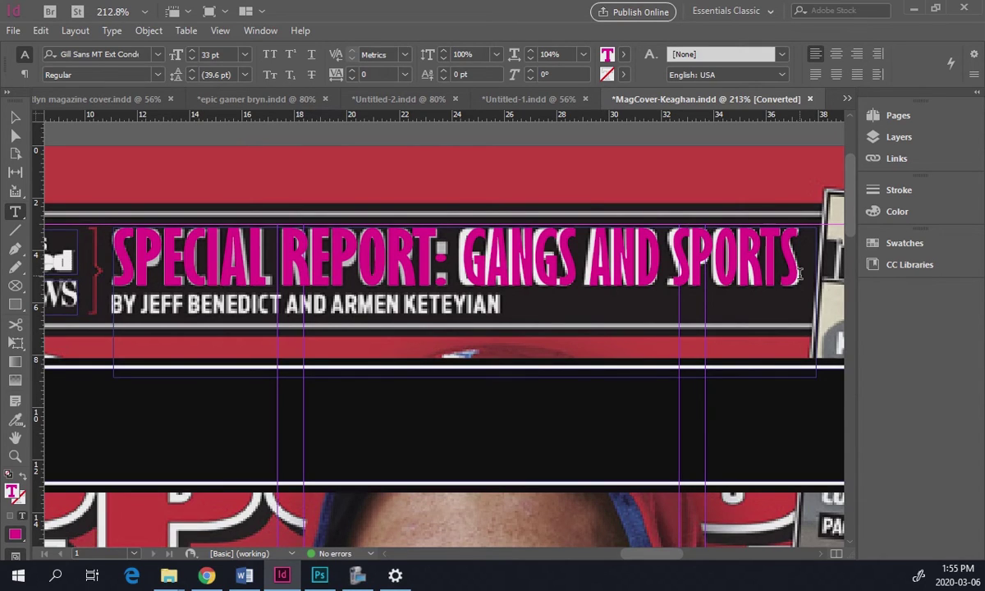
{"action": "type", "text": "BY JE"}
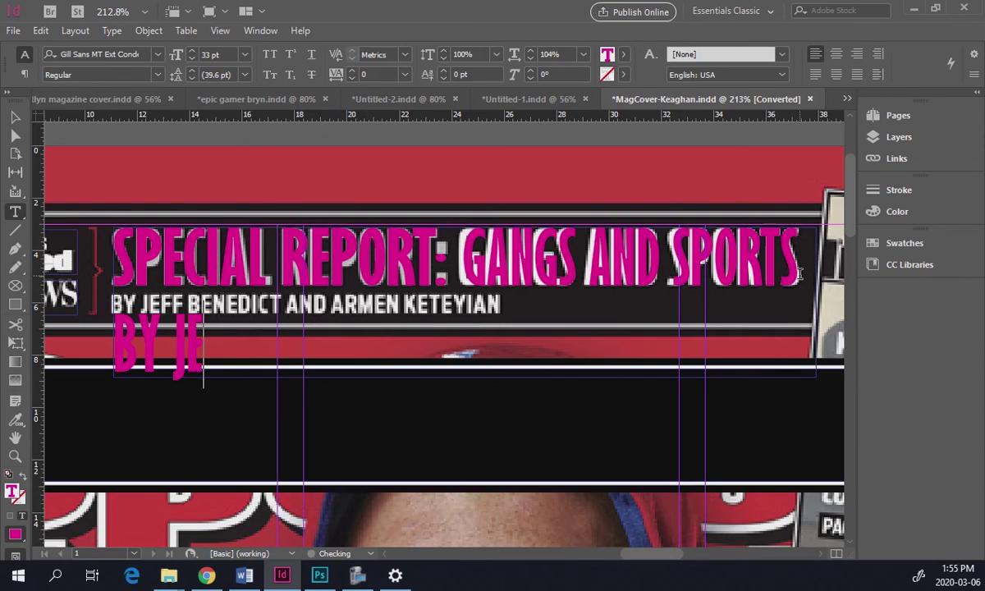
{"action": "type", "text": "FF BEN"}
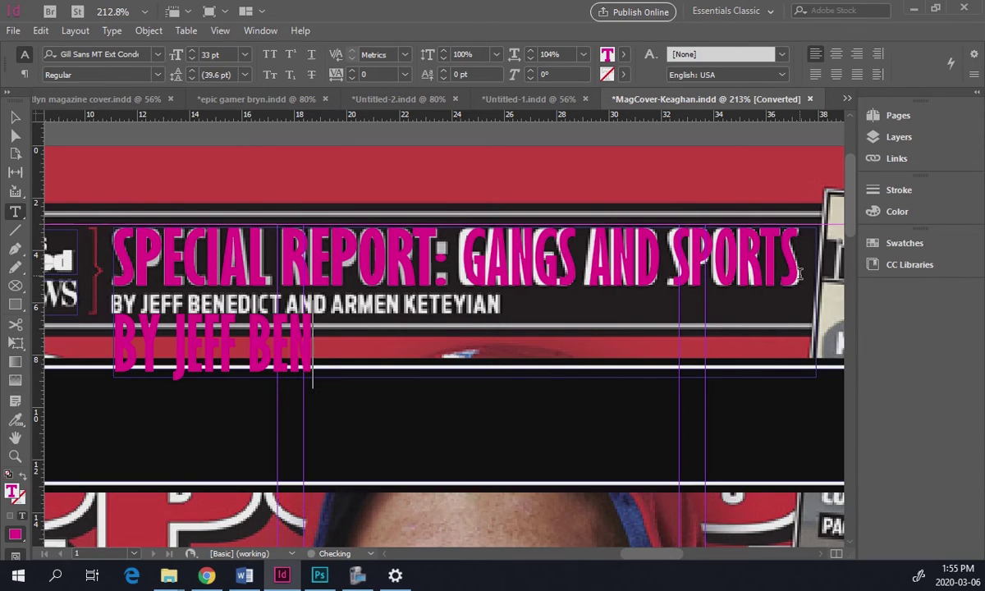
{"action": "type", "text": "EDICT AND "}
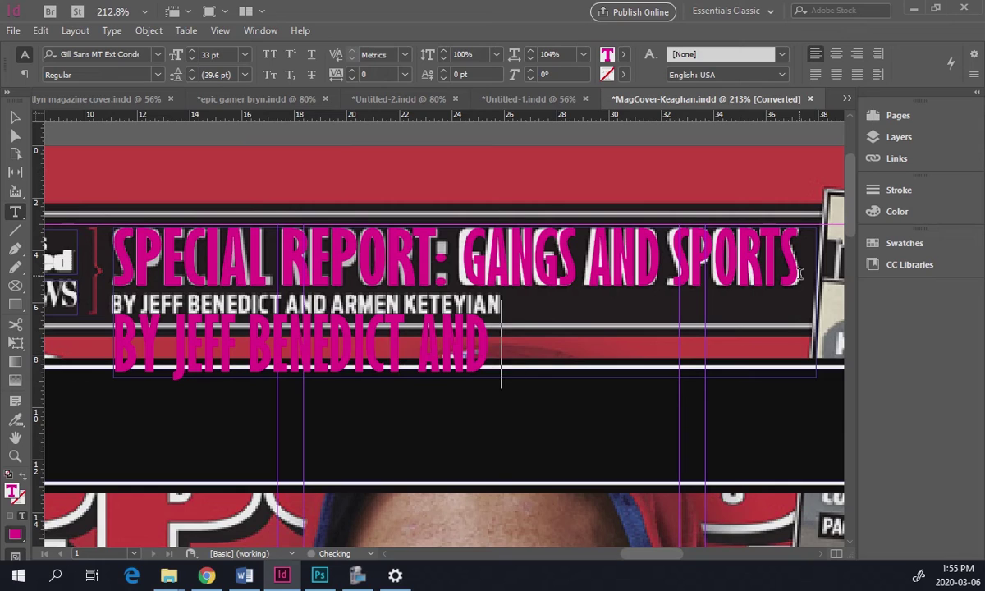
{"action": "type", "text": "ARMEN KETEYIAN"}
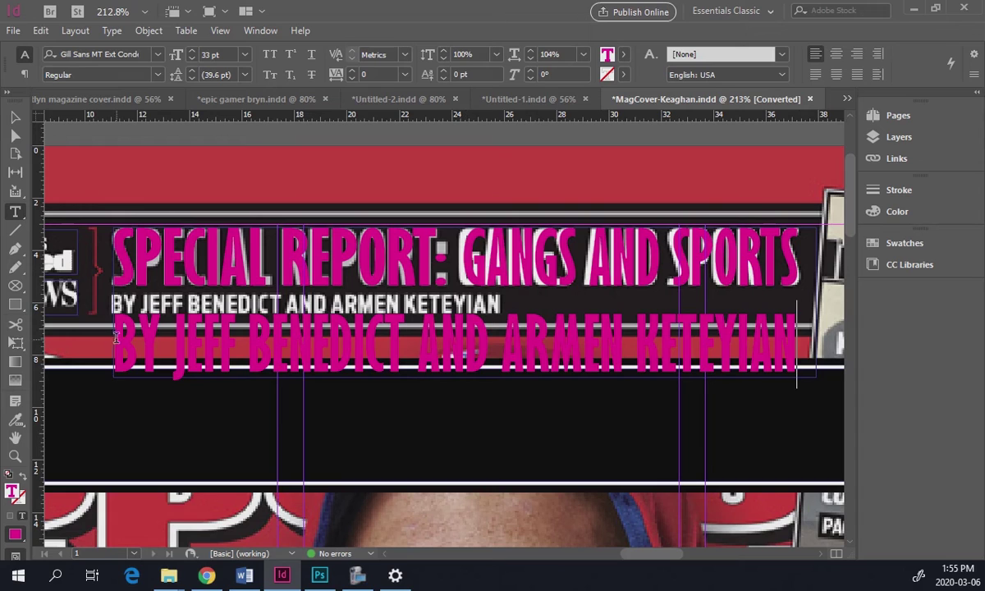
- Reduce the byline to 19 pt and set it in Gill Sans MT Condensed
{"action": "left_click_drag", "start_coordinate": [116, 338], "coordinate": [704, 390]}
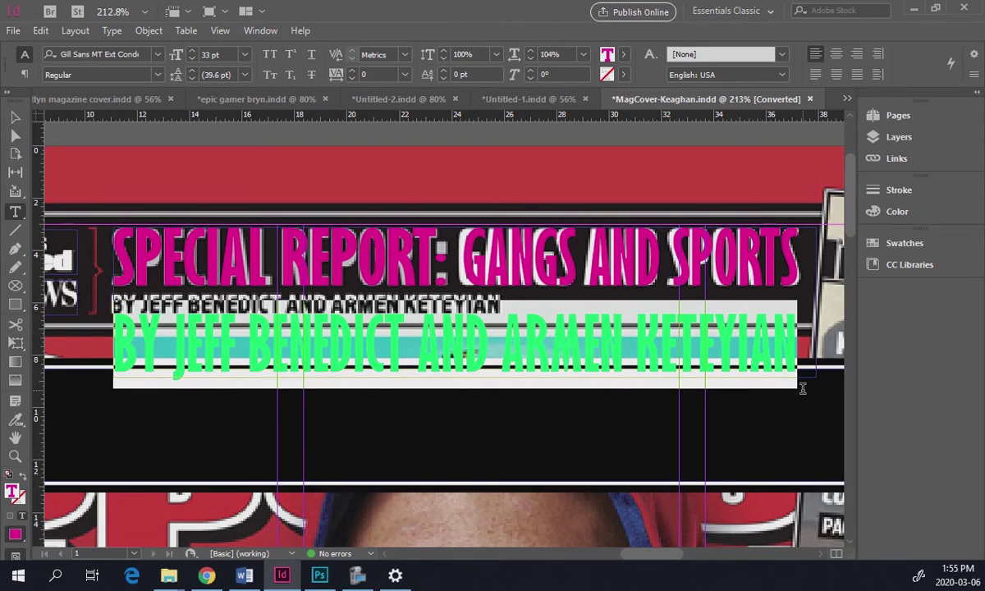
{"action": "left_click", "coordinate": [191, 58]}
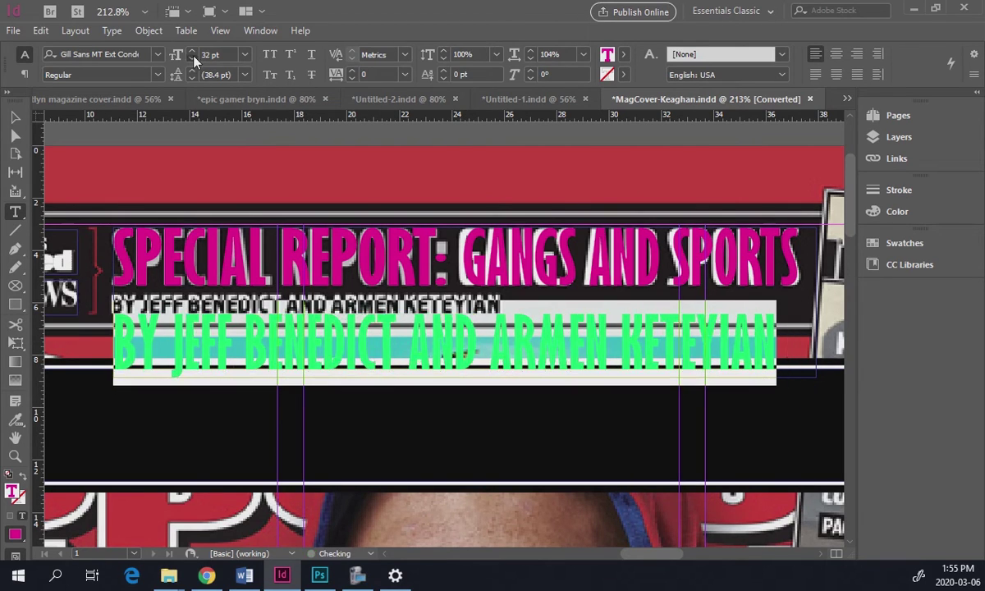
{"action": "left_click", "coordinate": [191, 58]}
{"action": "left_click", "coordinate": [191, 58]}
{"action": "left_click", "coordinate": [192, 58]}
{"action": "left_click", "coordinate": [193, 58]}
{"action": "left_click", "coordinate": [193, 58]}
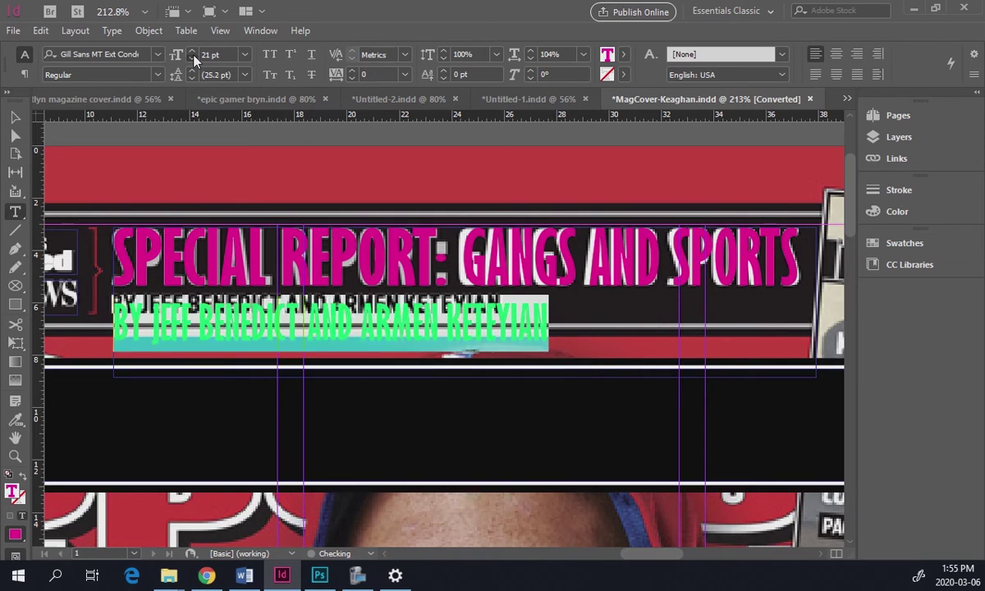
{"action": "left_click", "coordinate": [193, 59]}
{"action": "left_click", "coordinate": [193, 58]}
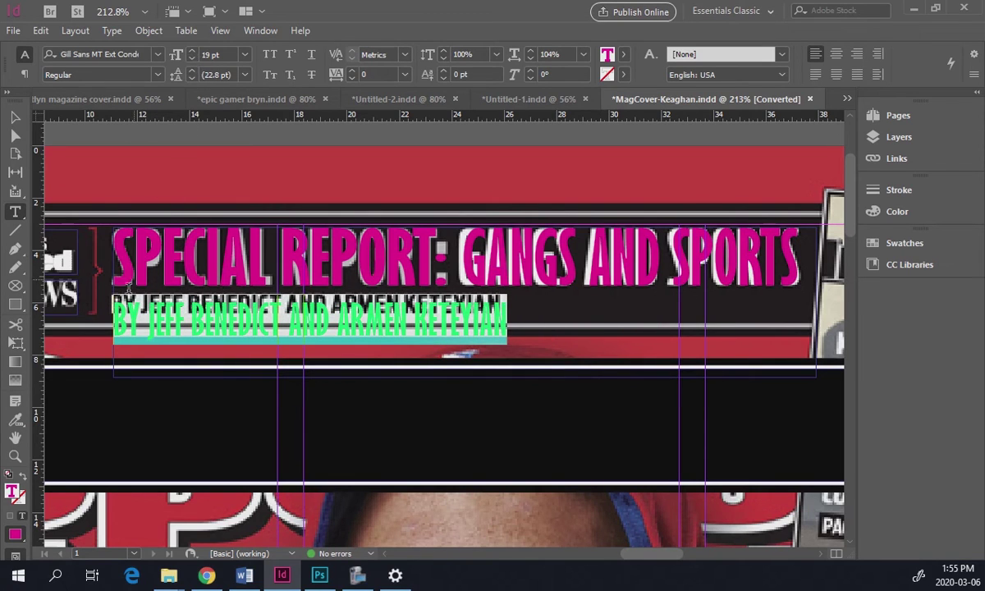
{"action": "left_click", "coordinate": [157, 54]}
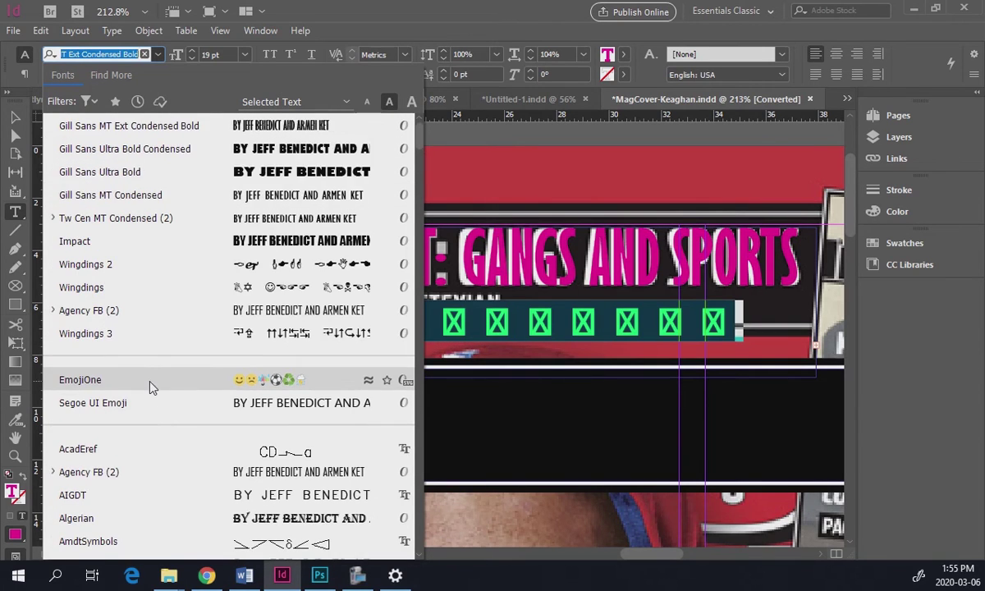
{"action": "left_click", "coordinate": [156, 203]}
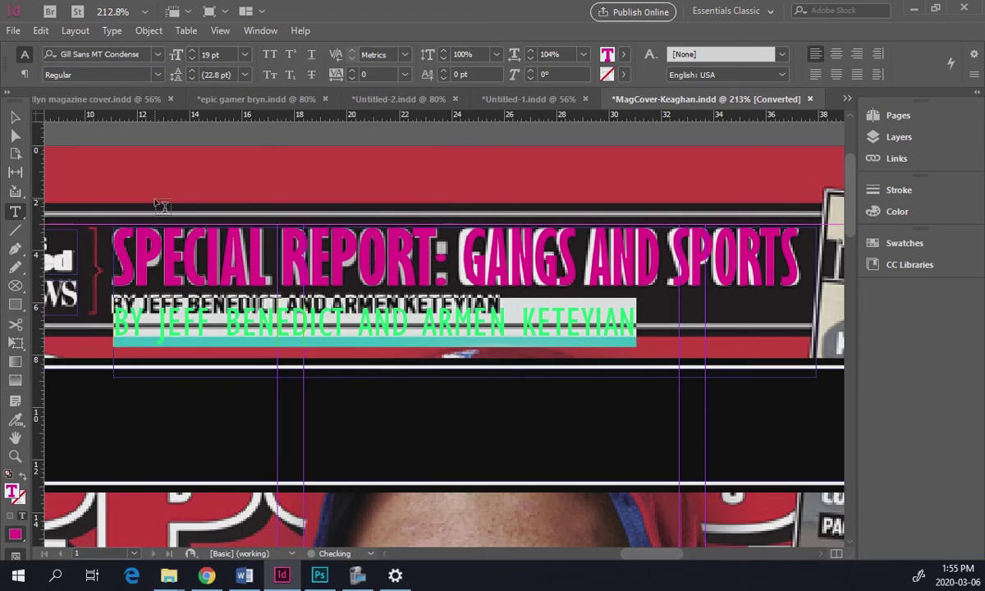
- Shrink the byline to 14 pt and switch it to Gill Sans MT Ext Condensed Bold
{"action": "left_click", "coordinate": [192, 60]}
{"action": "left_click", "coordinate": [192, 60]}
{"action": "left_click", "coordinate": [192, 60]}
{"action": "left_click", "coordinate": [192, 60]}
{"action": "left_click", "coordinate": [192, 59]}
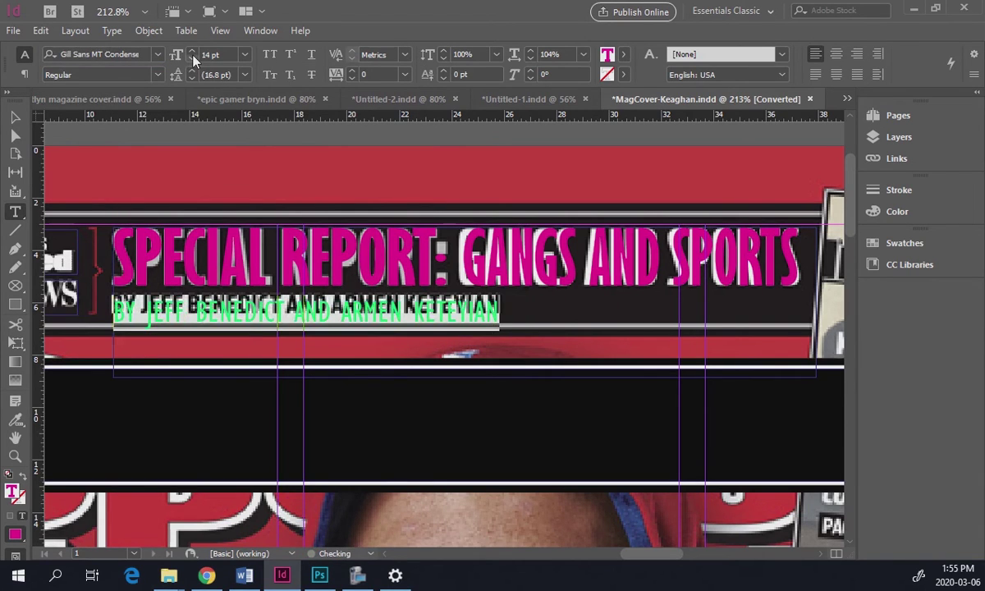
{"action": "left_click", "coordinate": [158, 55]}
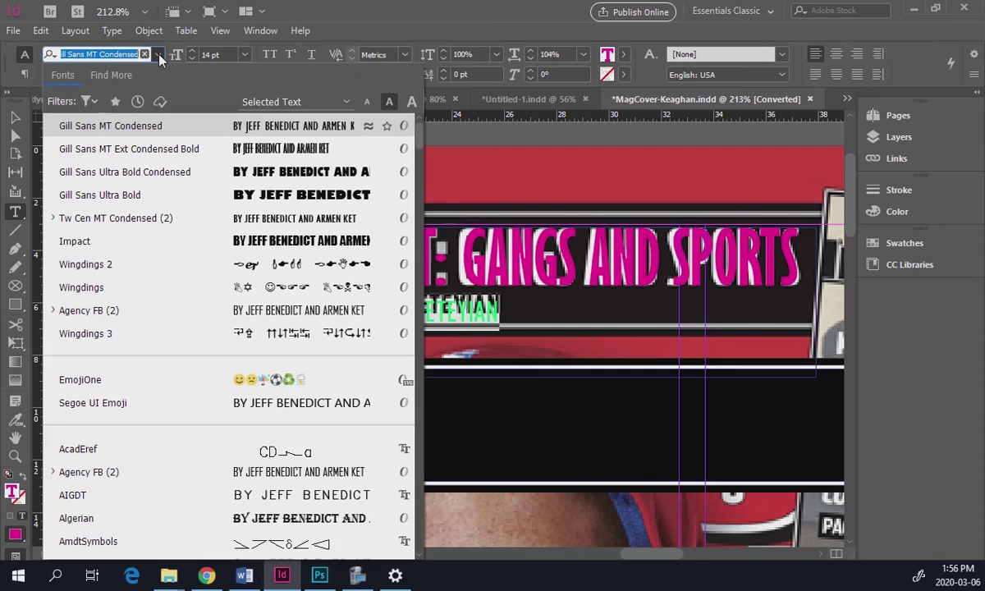
{"action": "left_click", "coordinate": [141, 141]}
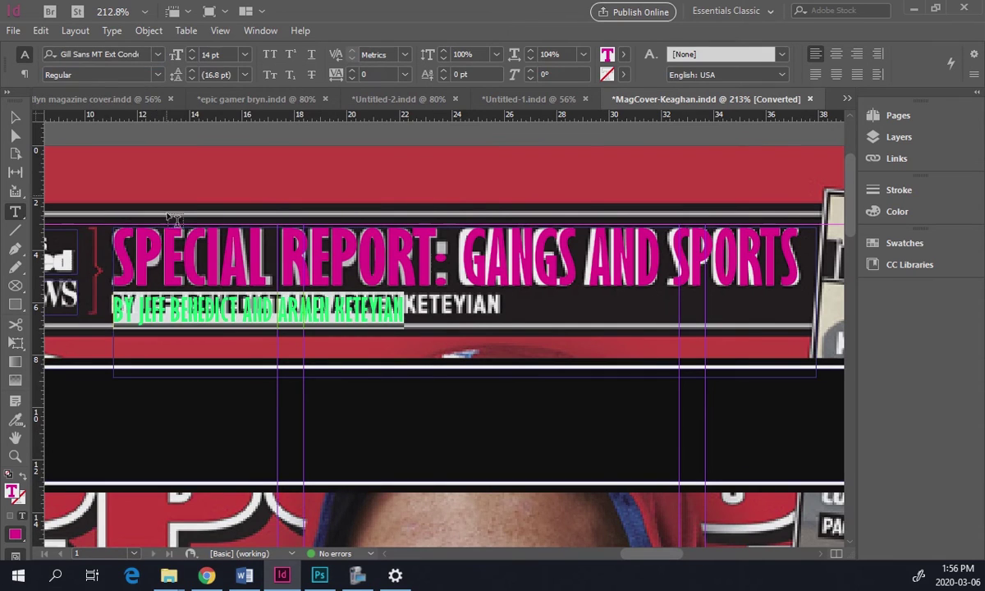
- Set the byline in Berlin Sans FB Demi at 13 pt
{"action": "left_click", "coordinate": [159, 54]}
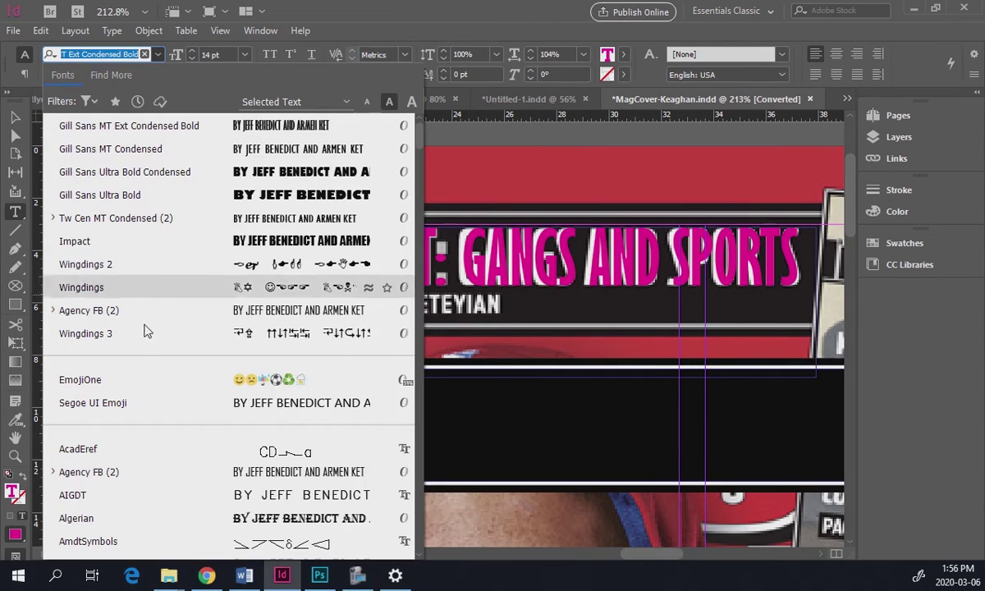
{"action": "scroll", "coordinate": [145, 386], "scroll_direction": "down", "scroll_amount": 3}
{"action": "scroll", "coordinate": [144, 392], "scroll_direction": "down", "scroll_amount": 4}
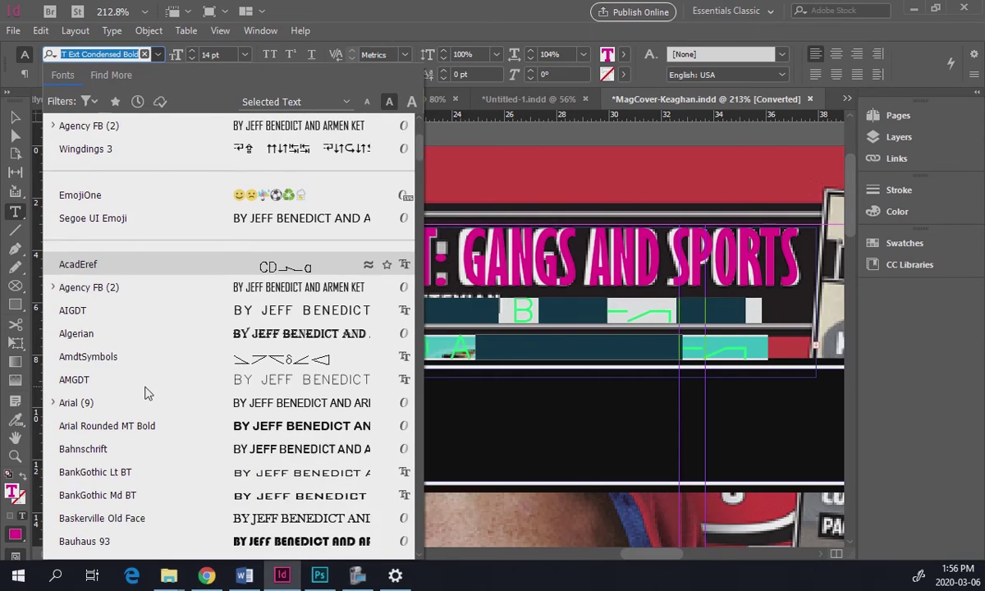
{"action": "scroll", "coordinate": [147, 393], "scroll_direction": "down", "scroll_amount": 1}
{"action": "scroll", "coordinate": [144, 392], "scroll_direction": "down", "scroll_amount": 7}
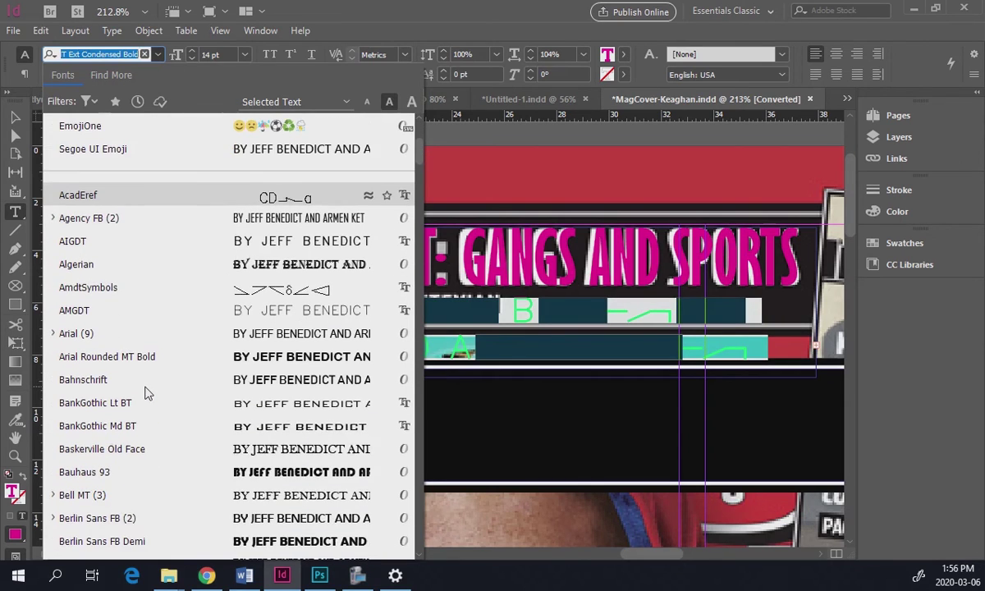
{"action": "scroll", "coordinate": [144, 393], "scroll_direction": "down", "scroll_amount": 3}
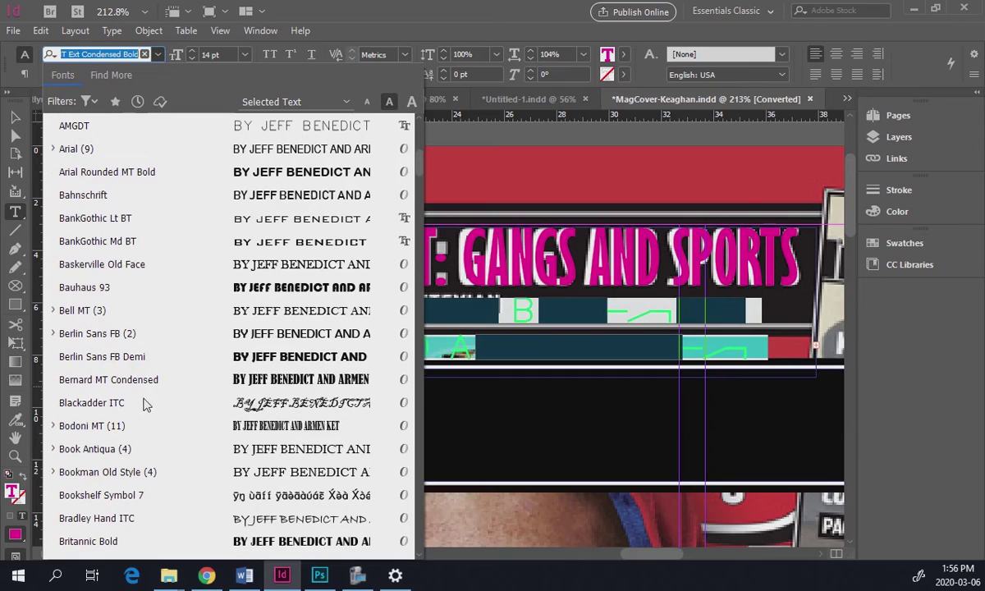
{"action": "left_click", "coordinate": [100, 359]}
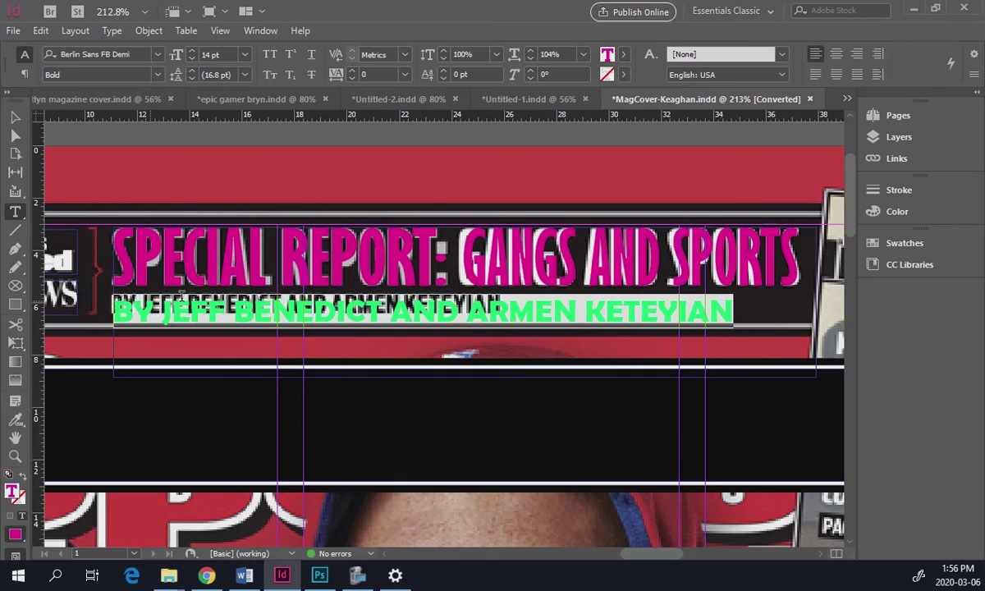
{"action": "left_click", "coordinate": [191, 59]}
- Reduce the byline to 12 pt with about 13 pt leading
{"action": "left_click", "coordinate": [191, 59]}
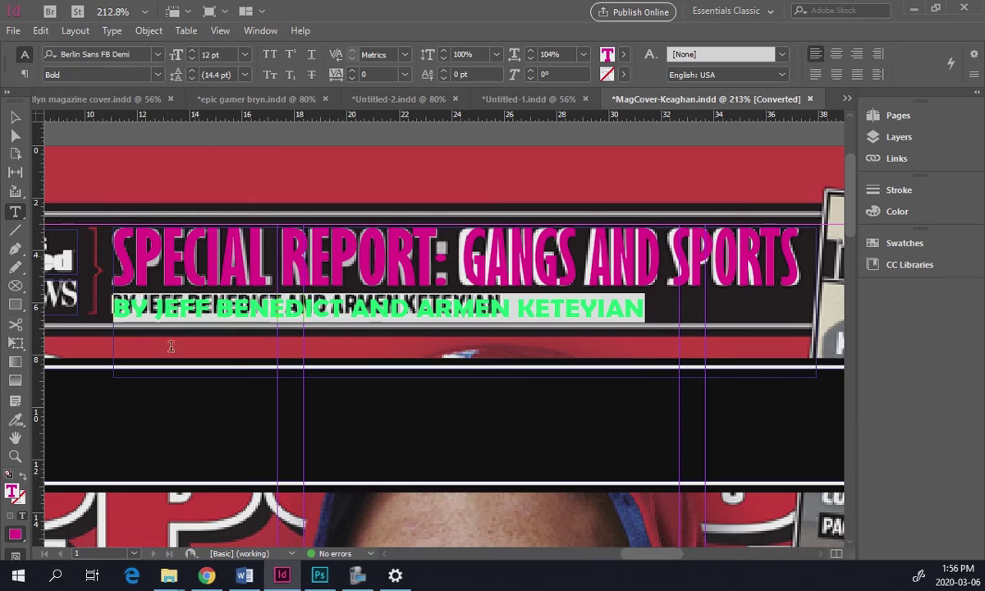
{"action": "left_click", "coordinate": [191, 79]}
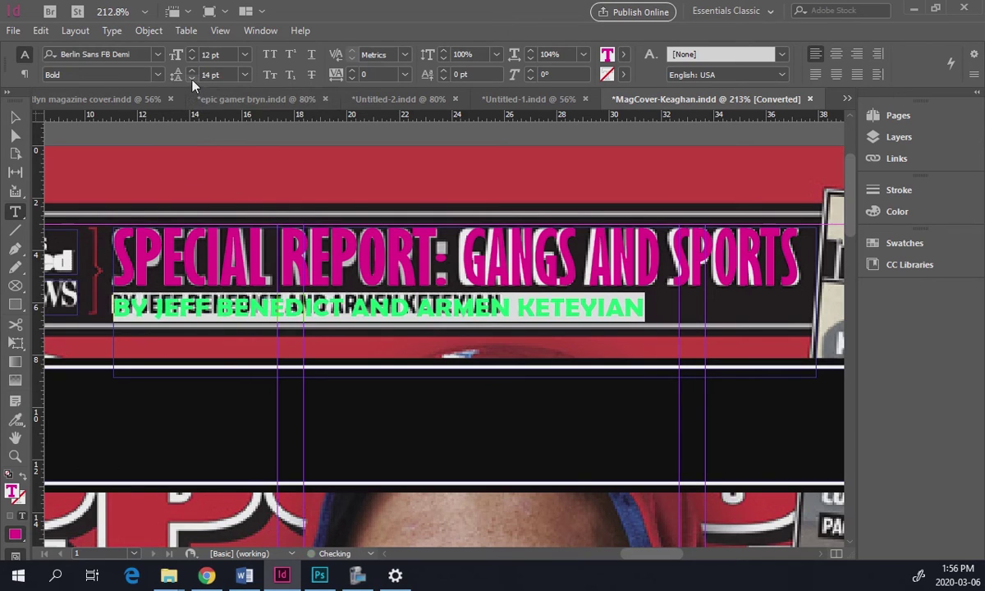
{"action": "left_click", "coordinate": [191, 79]}
{"action": "left_click", "coordinate": [191, 70]}
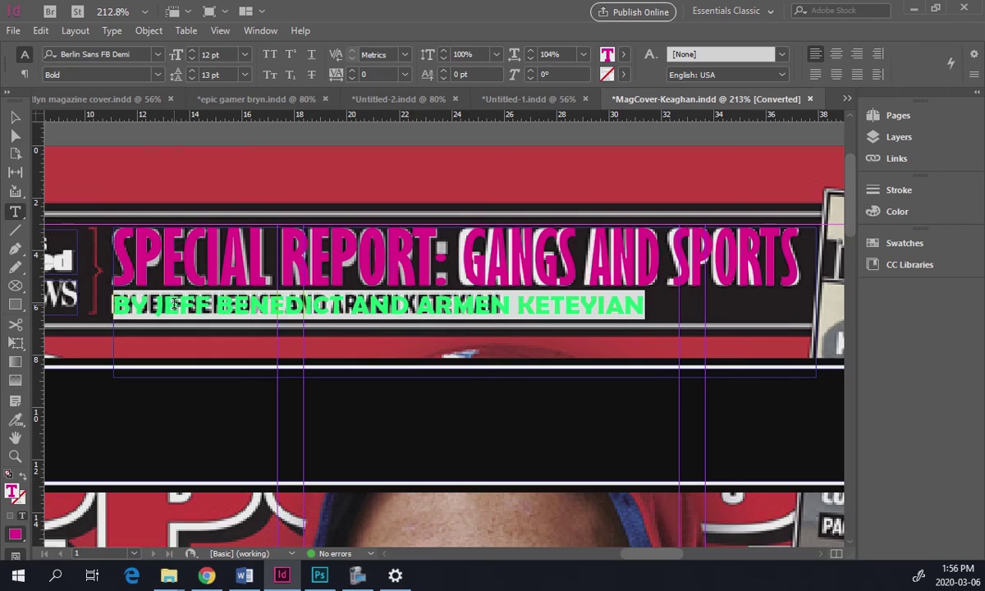
- Nudge the byline frame slightly left and zoom out to see the headline
{"action": "left_click", "coordinate": [15, 117]}
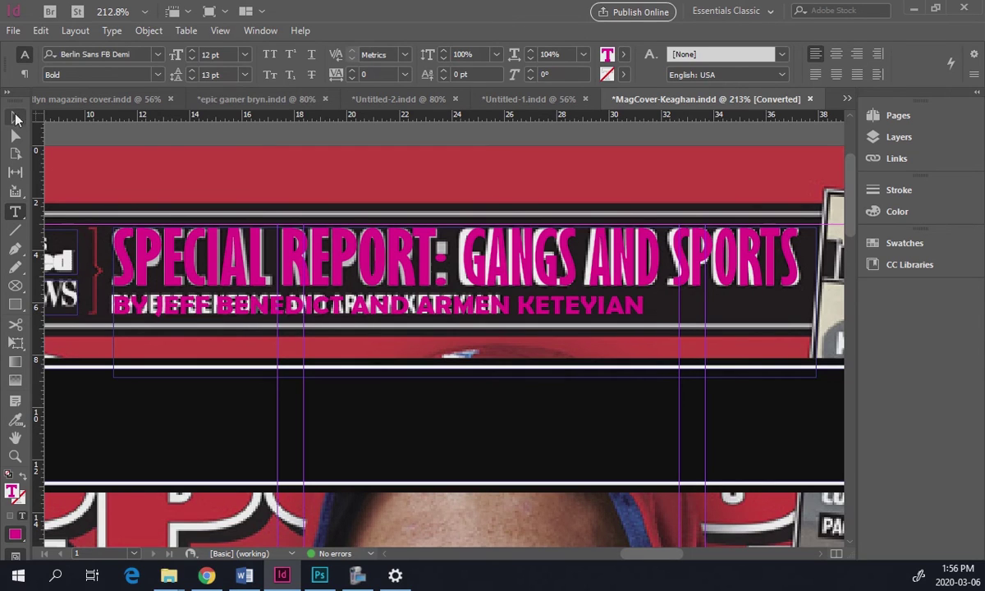
{"action": "scroll", "coordinate": [312, 349], "scroll_direction": "up", "scroll_amount": 5}
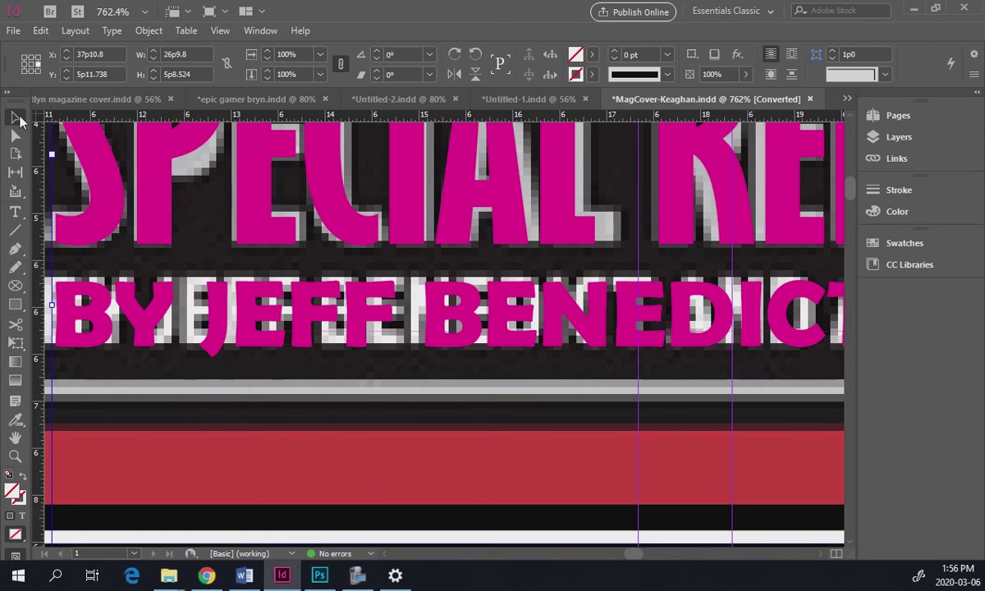
{"action": "key", "text": "Left"}
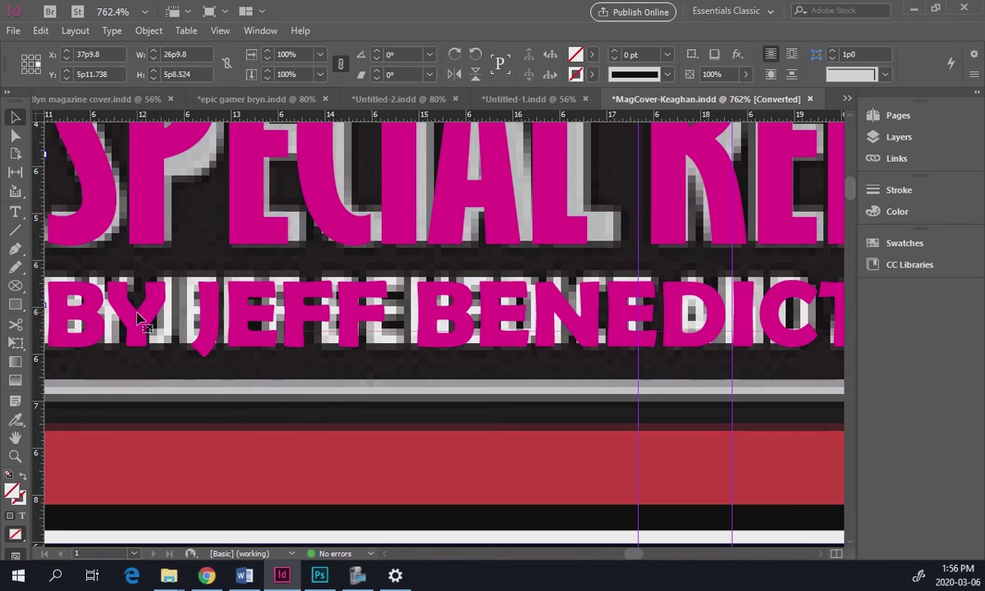
{"action": "key", "text": "ctrl+minus"}
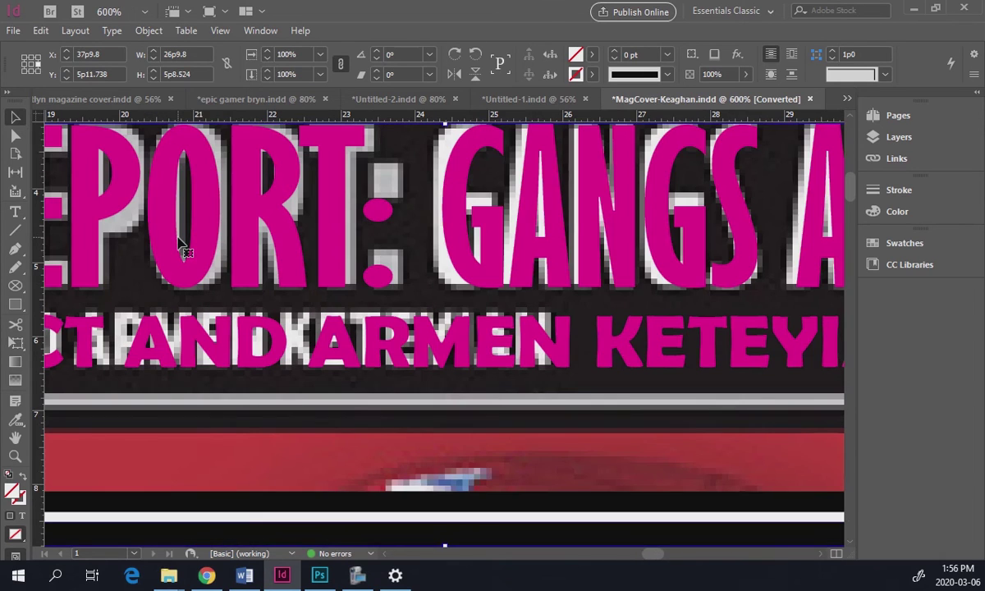
{"action": "key", "text": "ctrl+minus"}
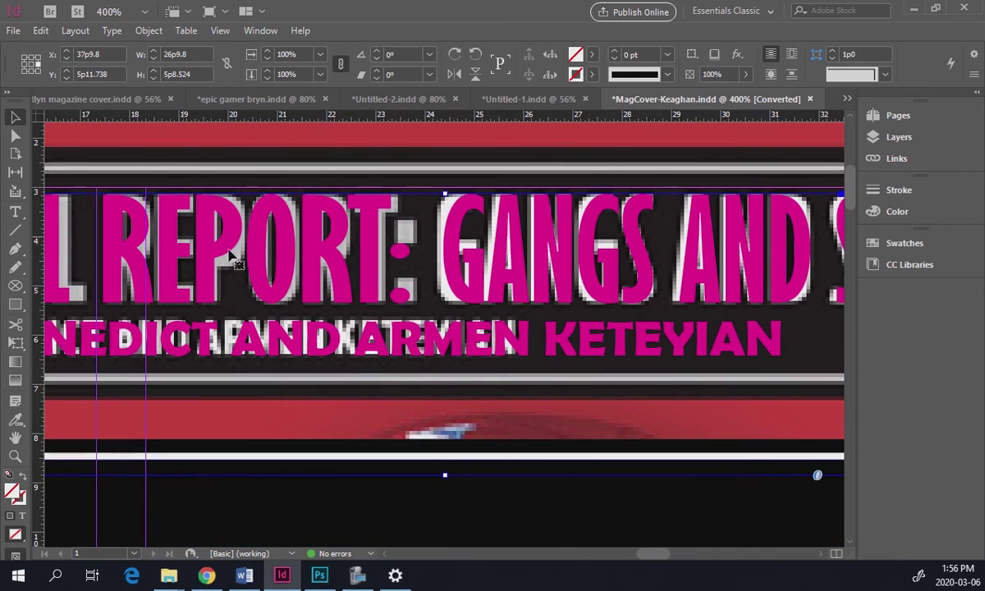
- Condense the entire byline's horizontal scale to 77%
{"action": "left_click", "coordinate": [15, 212]}
{"action": "left_click", "coordinate": [300, 340]}
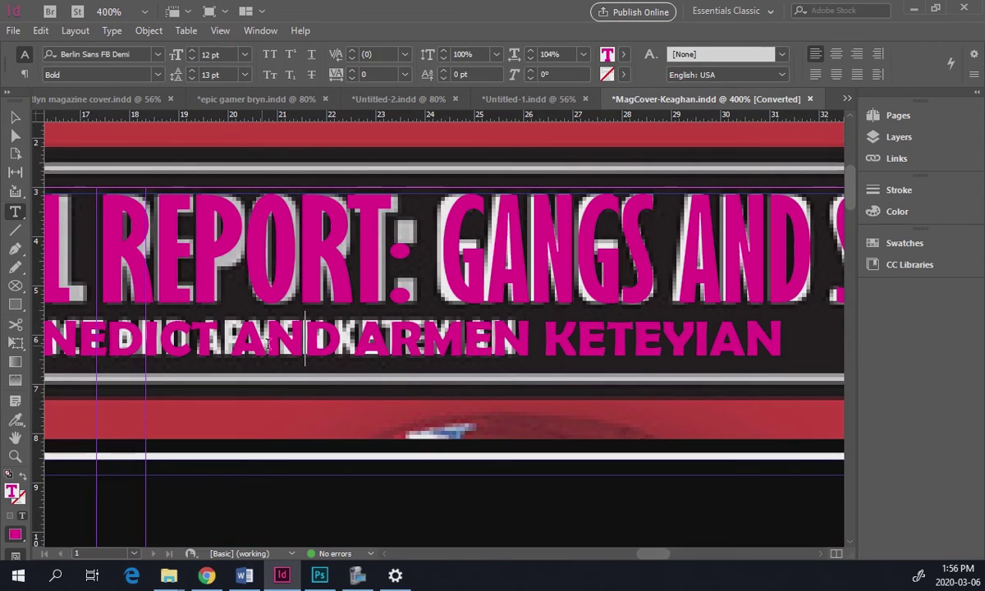
{"action": "double_click", "coordinate": [304, 350]}
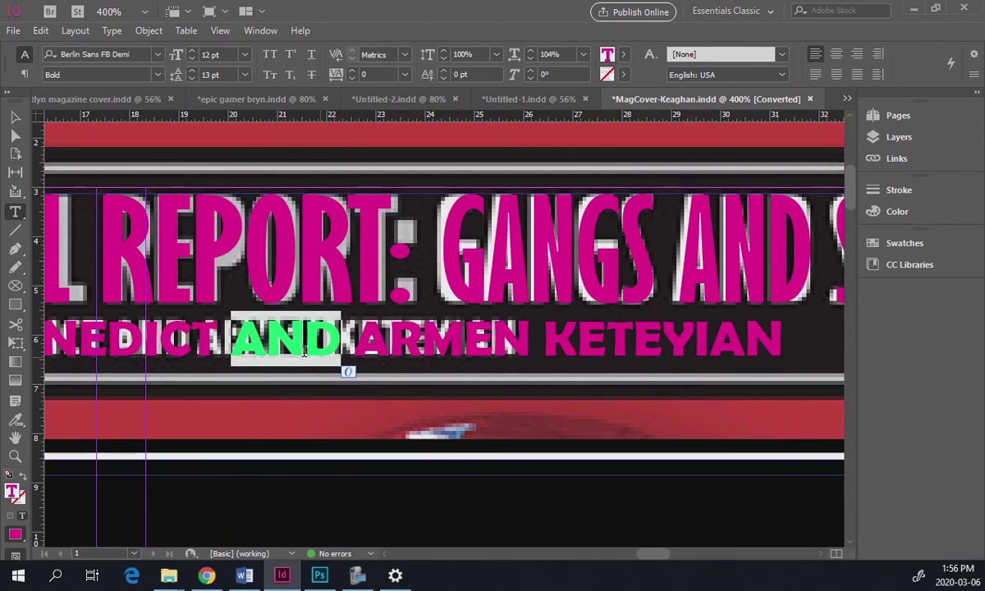
{"action": "triple_click", "coordinate": [279, 345]}
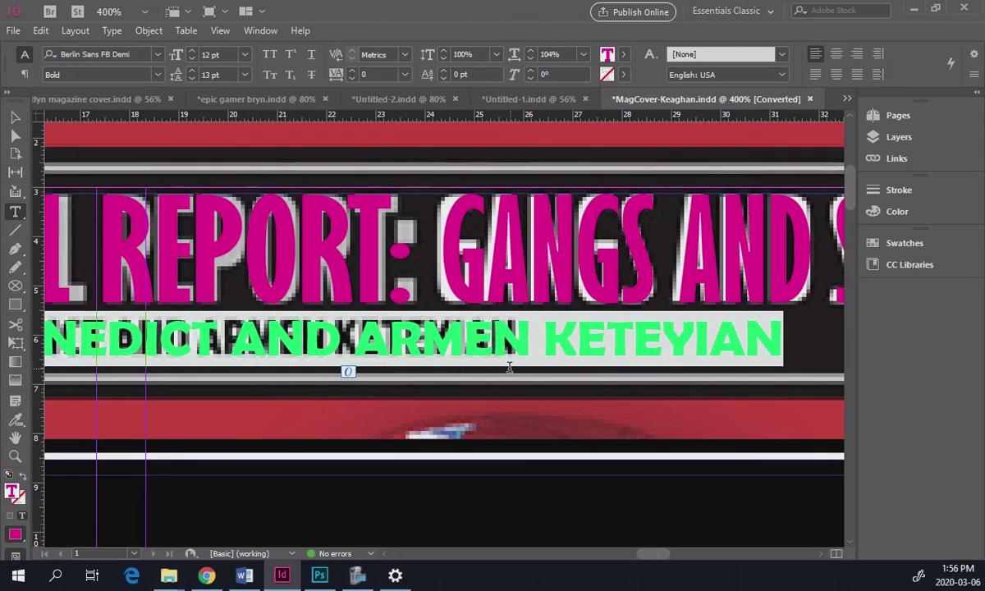
{"action": "left_click", "coordinate": [531, 61]}
{"action": "left_click", "coordinate": [530, 61]}
{"action": "left_click", "coordinate": [530, 61]}
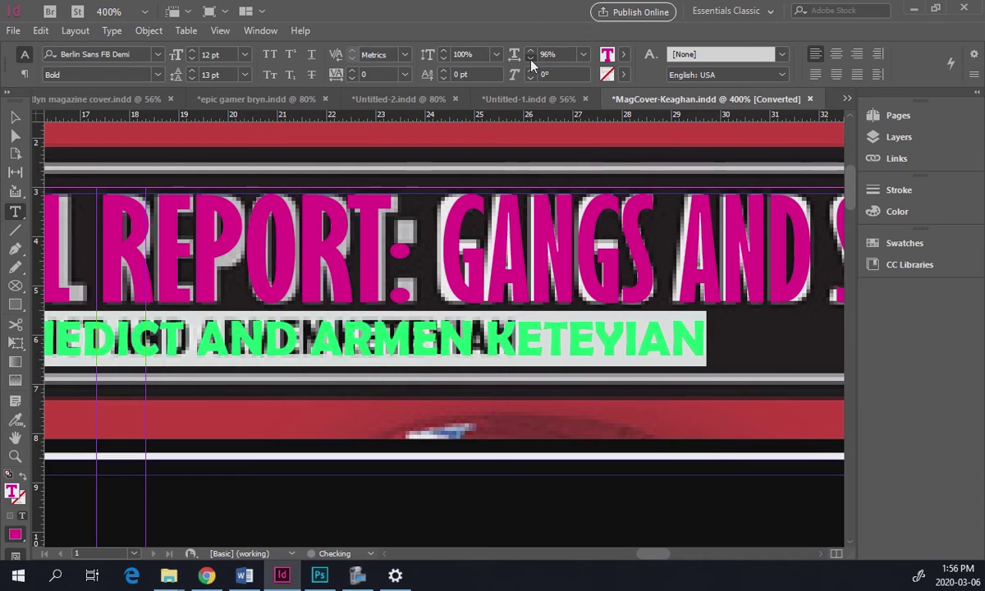
{"action": "left_click", "coordinate": [530, 61]}
{"action": "left_click", "coordinate": [531, 61]}
{"action": "left_click", "coordinate": [530, 61]}
{"action": "left_click", "coordinate": [530, 60]}
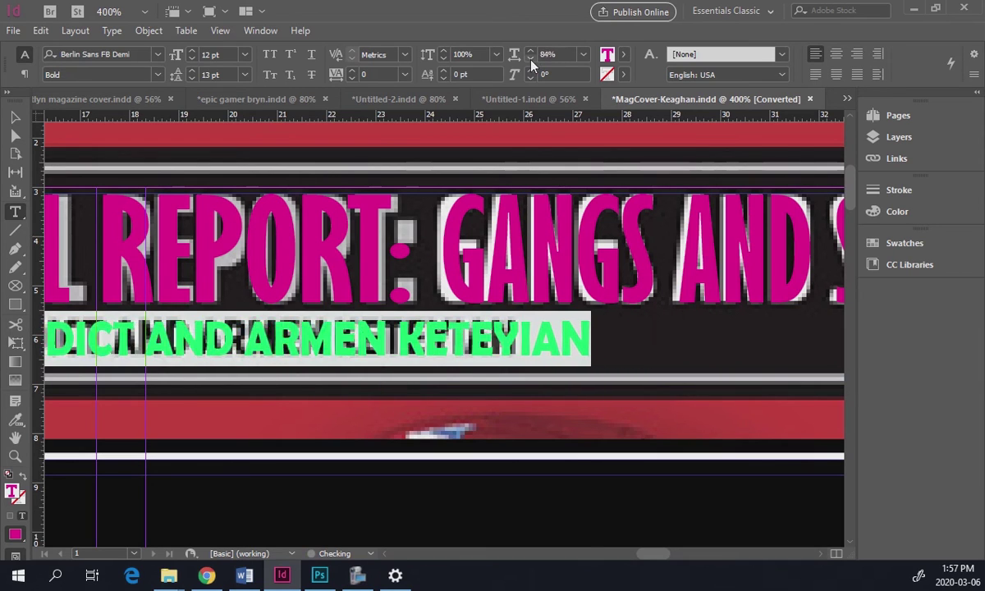
{"action": "left_click", "coordinate": [530, 61]}
{"action": "left_click", "coordinate": [531, 60]}
{"action": "left_click", "coordinate": [531, 61]}
{"action": "left_click", "coordinate": [531, 61]}
{"action": "left_click", "coordinate": [530, 61]}
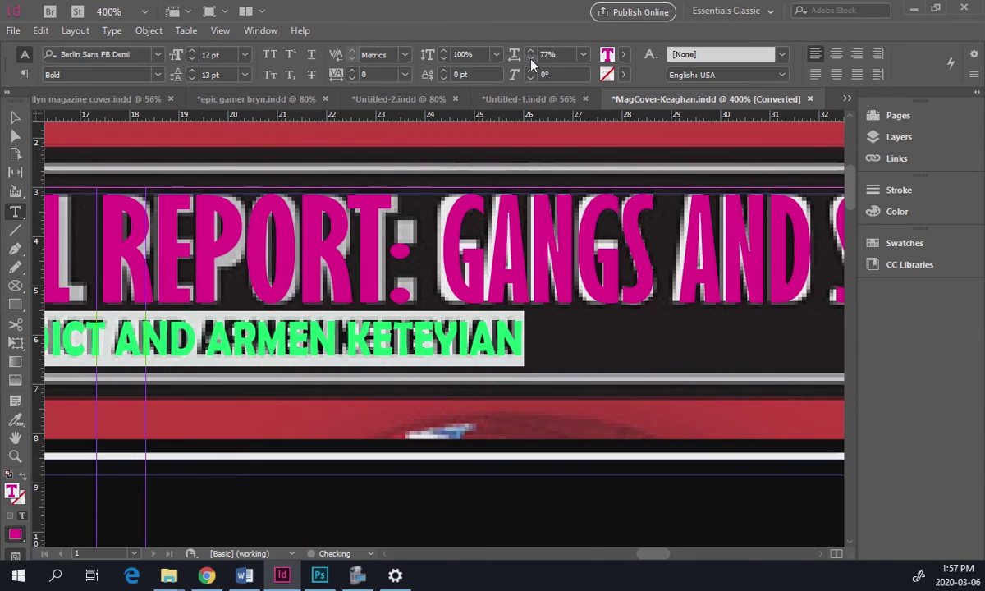
{"action": "left_click", "coordinate": [531, 61]}
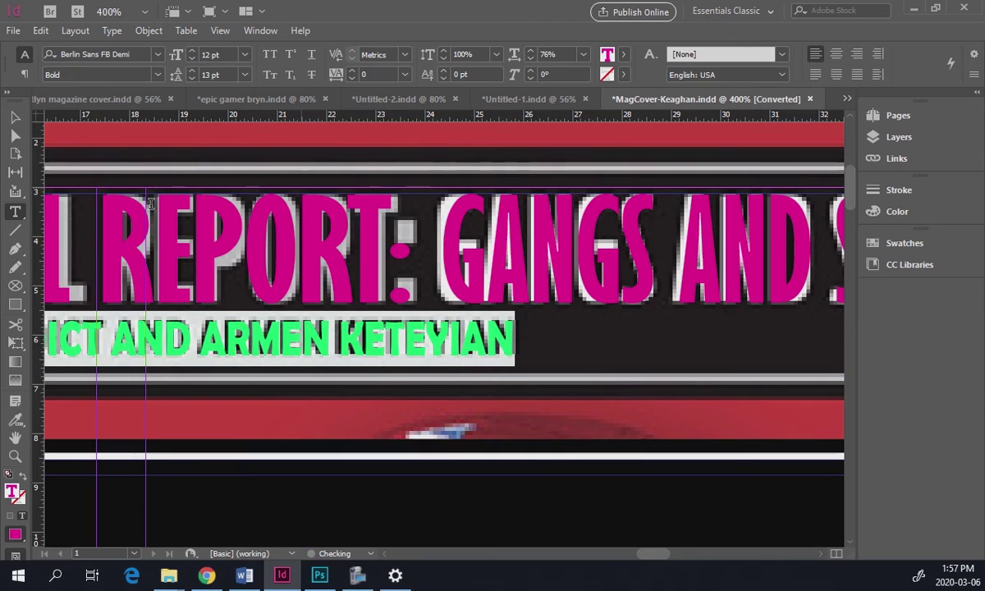
- Fit the cover, then zoom into the banner's SI and CBS logos and red brace
{"action": "key", "text": "Escape"}
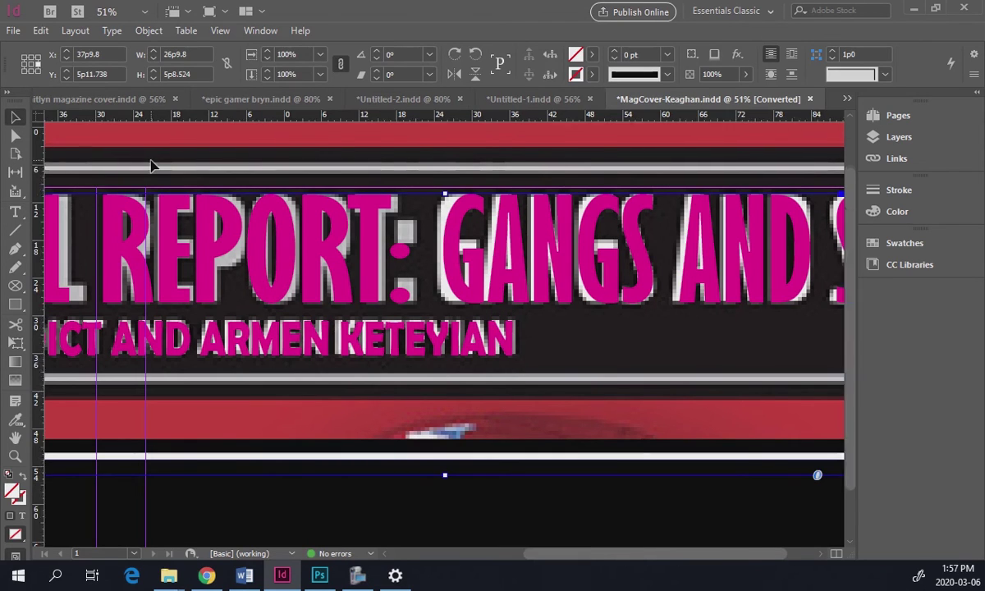
{"action": "key", "text": "ctrl+0"}
{"action": "key", "text": "z"}
{"action": "left_click_drag", "start_coordinate": [290, 140], "coordinate": [631, 229]}
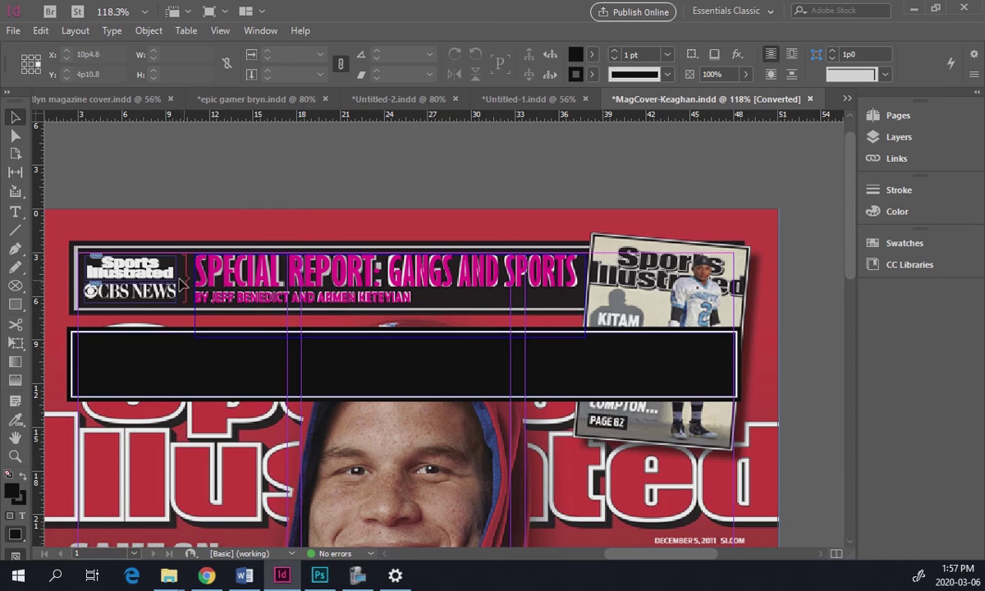
{"action": "key", "text": "z"}
{"action": "left_click_drag", "start_coordinate": [166, 242], "coordinate": [233, 339]}
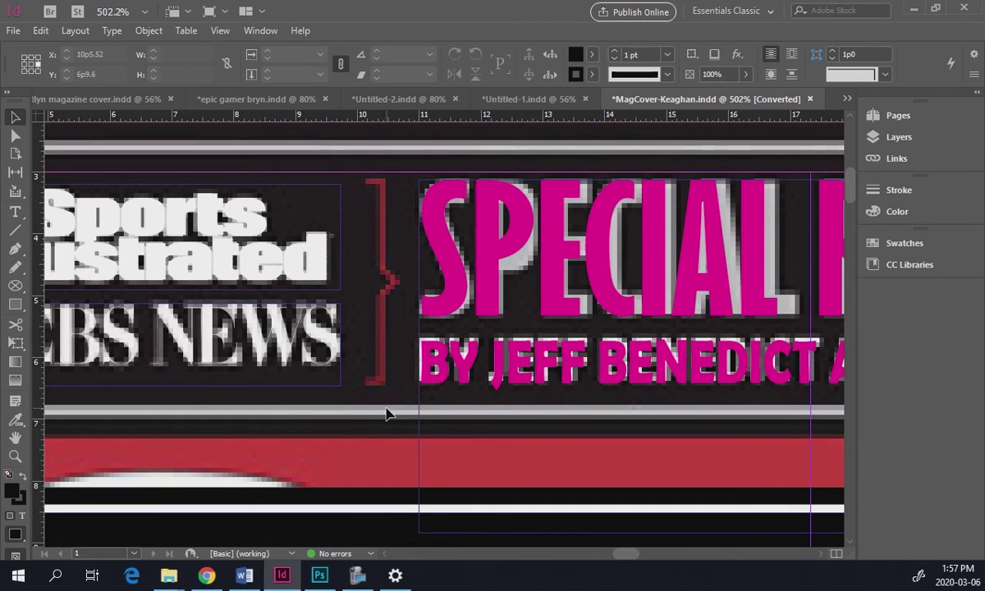
{"action": "left_click", "coordinate": [14, 211]}
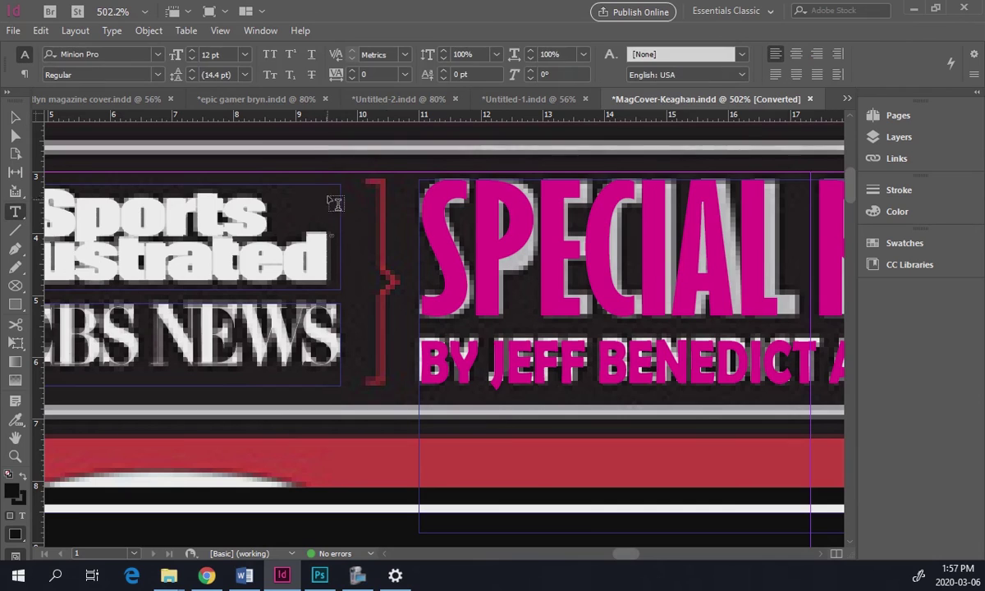
- Draw a tall text frame beside the logos holding a closing brace filled Paper white
{"action": "mouse_move", "coordinate": [334, 162]}
{"action": "left_mouse_down"}
{"action": "mouse_move", "coordinate": [398, 356]}
{"action": "mouse_move", "coordinate": [436, 417]}
{"action": "left_mouse_up"}
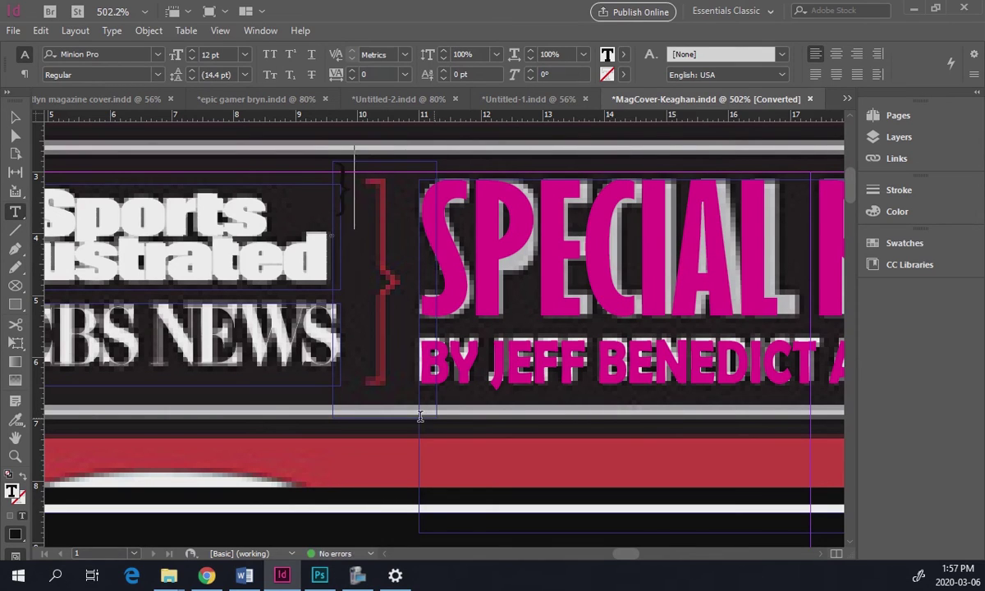
{"action": "key", "text": "ctrl+a"}
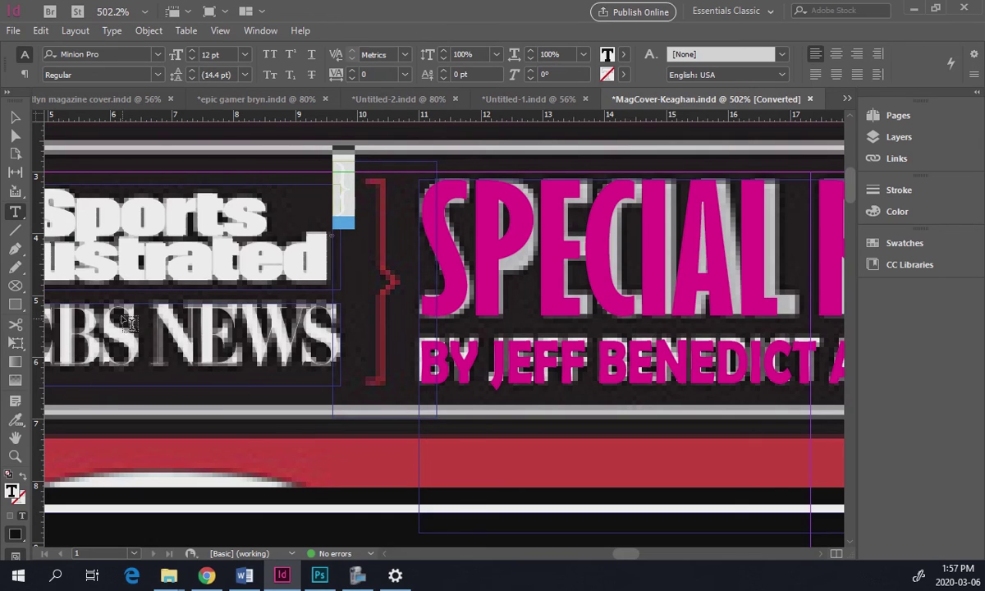
{"action": "left_click", "coordinate": [9, 117]}
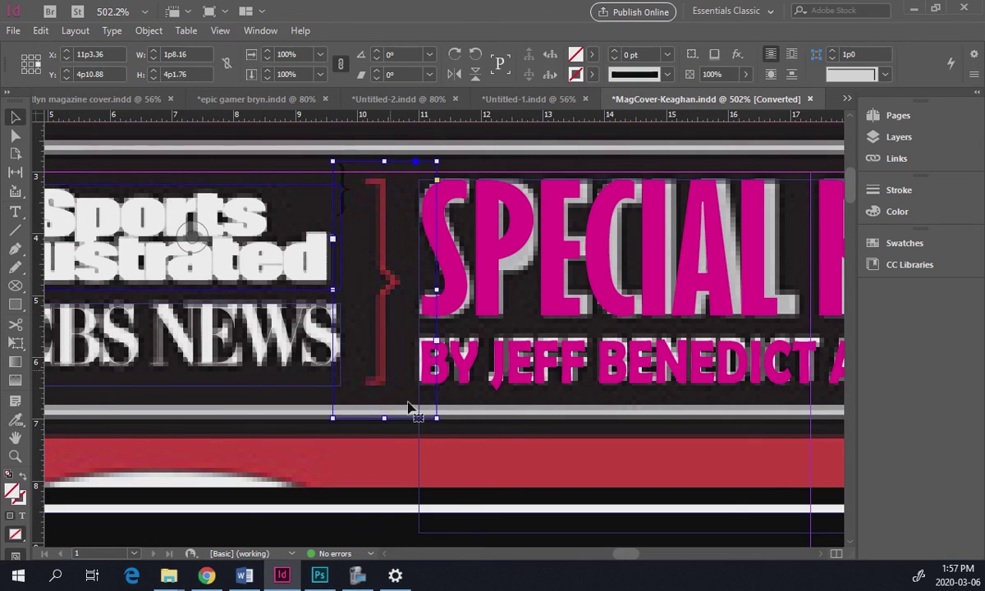
{"action": "double_click", "coordinate": [338, 192]}
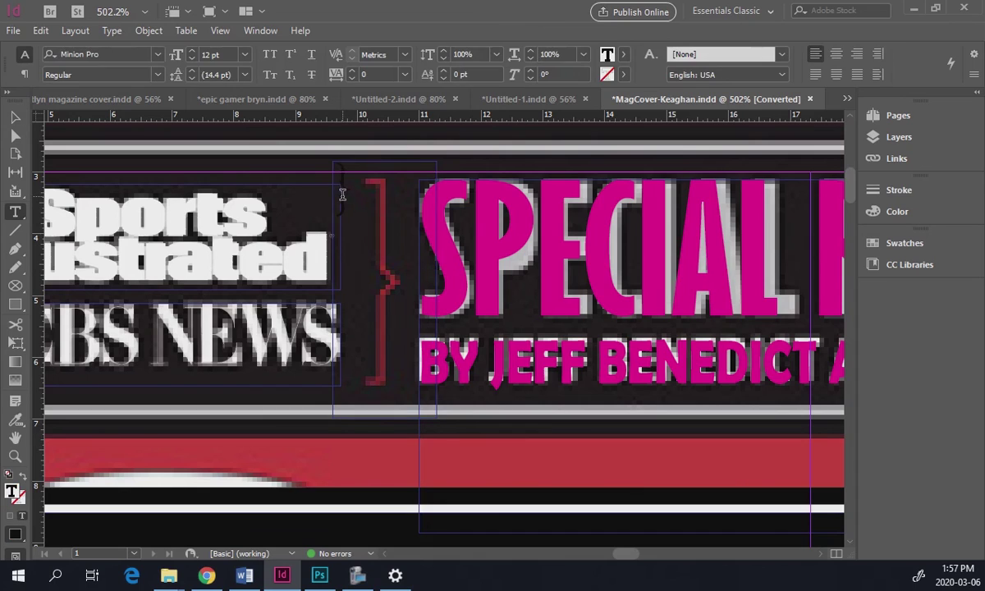
{"action": "key", "text": "ctrl+a"}
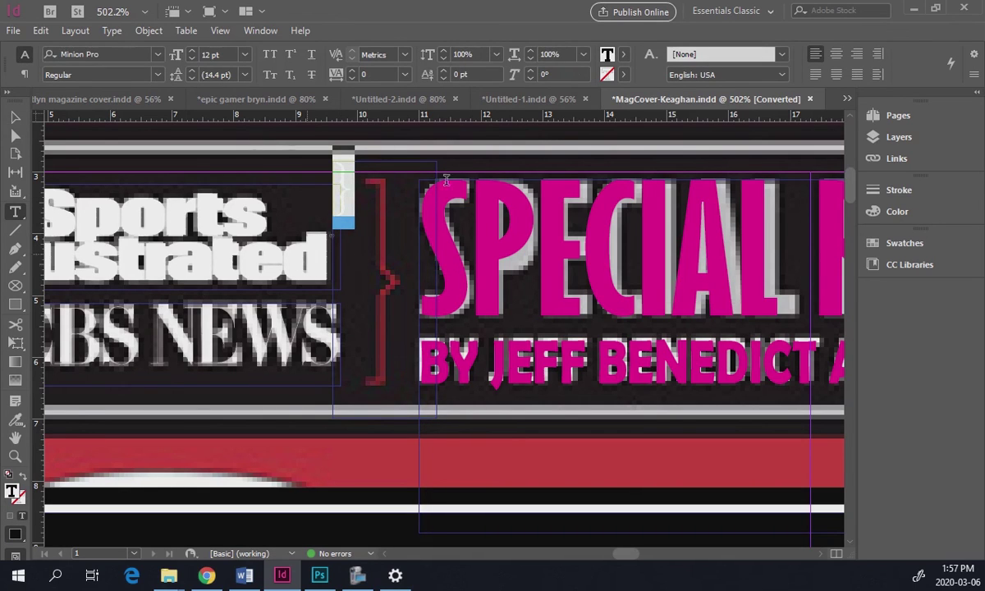
{"action": "left_click", "coordinate": [624, 55]}
{"action": "left_click", "coordinate": [491, 137]}
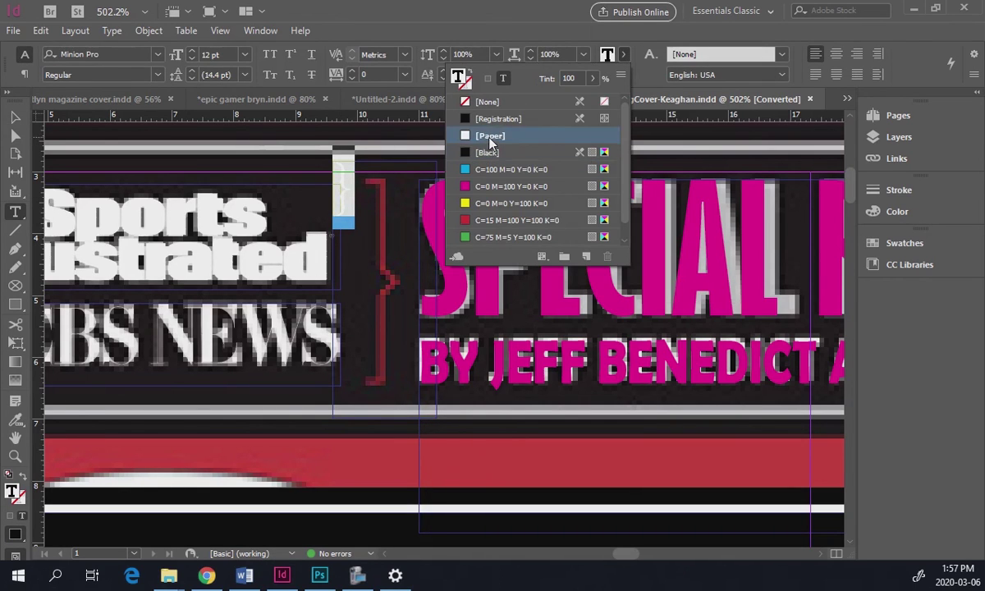
{"action": "left_click", "coordinate": [392, 175]}
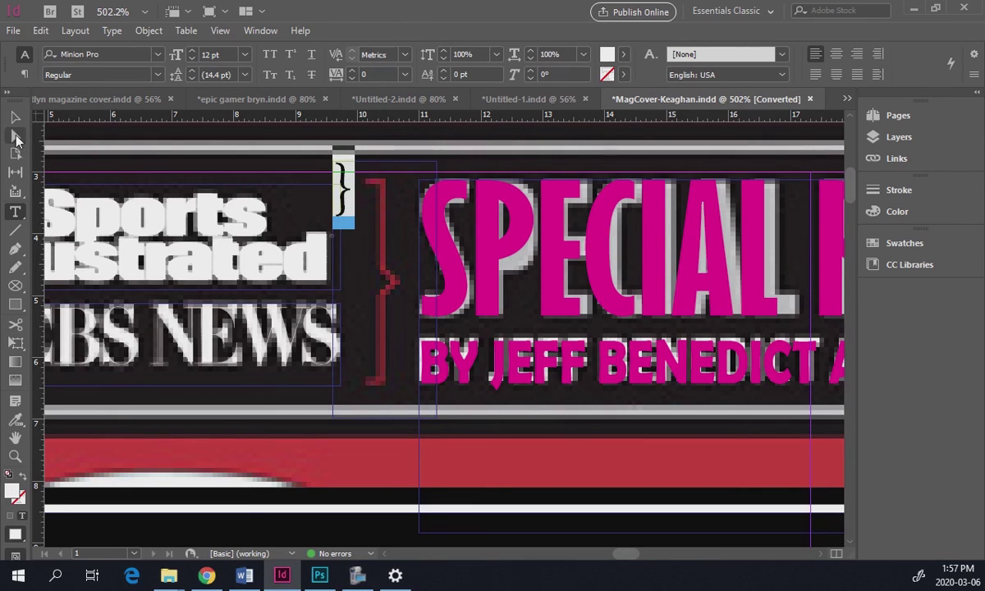
- Enlarge the white brace to 36 pt
{"action": "left_click", "coordinate": [192, 51]}
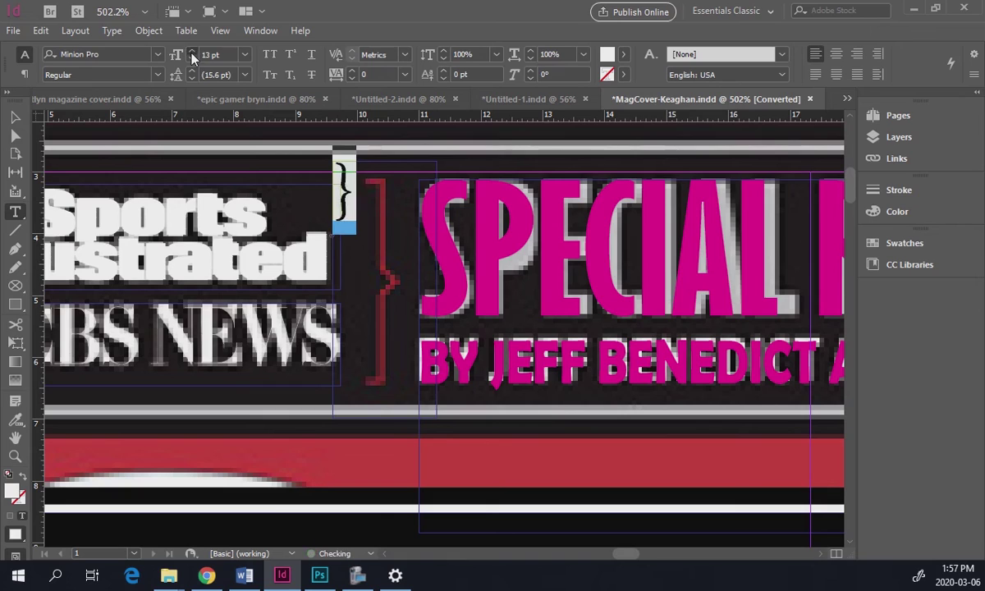
{"action": "left_click", "coordinate": [192, 51]}
{"action": "left_click", "coordinate": [192, 50]}
{"action": "left_click", "coordinate": [191, 51]}
{"action": "left_click", "coordinate": [191, 51]}
{"action": "left_click", "coordinate": [191, 51]}
{"action": "left_click", "coordinate": [192, 51]}
{"action": "left_click", "coordinate": [191, 51]}
{"action": "left_click", "coordinate": [192, 51]}
{"action": "left_click", "coordinate": [191, 51]}
{"action": "left_click", "coordinate": [191, 51]}
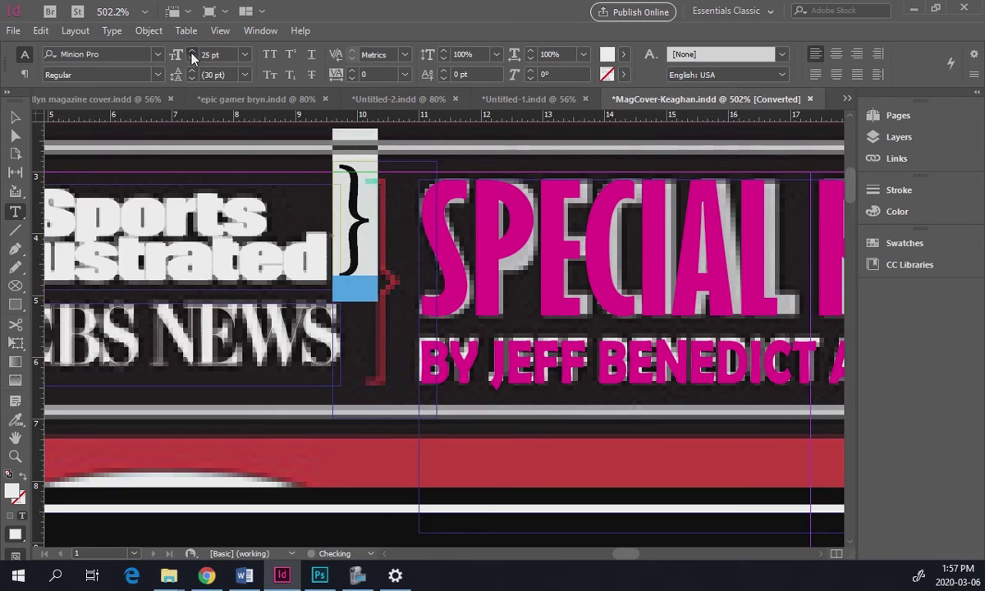
{"action": "left_click", "coordinate": [191, 51]}
{"action": "left_click", "coordinate": [191, 51]}
{"action": "left_click", "coordinate": [191, 51]}
{"action": "left_click", "coordinate": [191, 51]}
{"action": "left_click", "coordinate": [192, 50]}
{"action": "left_click", "coordinate": [191, 51]}
{"action": "left_click", "coordinate": [191, 50]}
{"action": "left_click", "coordinate": [192, 50]}
{"action": "left_click", "coordinate": [191, 51]}
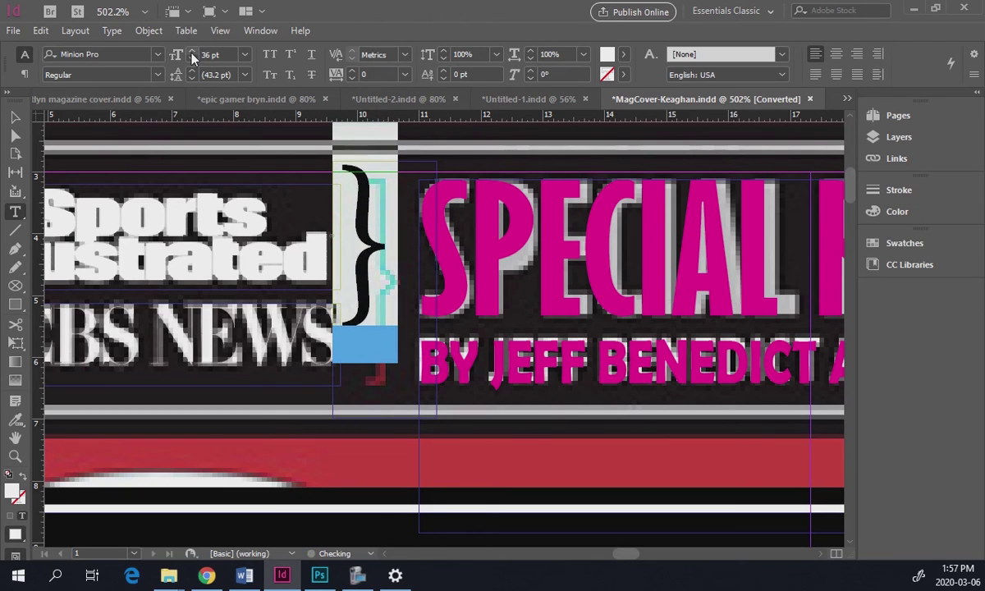
{"action": "left_click", "coordinate": [16, 118]}
- Move the white brace frame onto the red brace and select its character
{"action": "left_click_drag", "start_coordinate": [367, 246], "coordinate": [377, 259]}
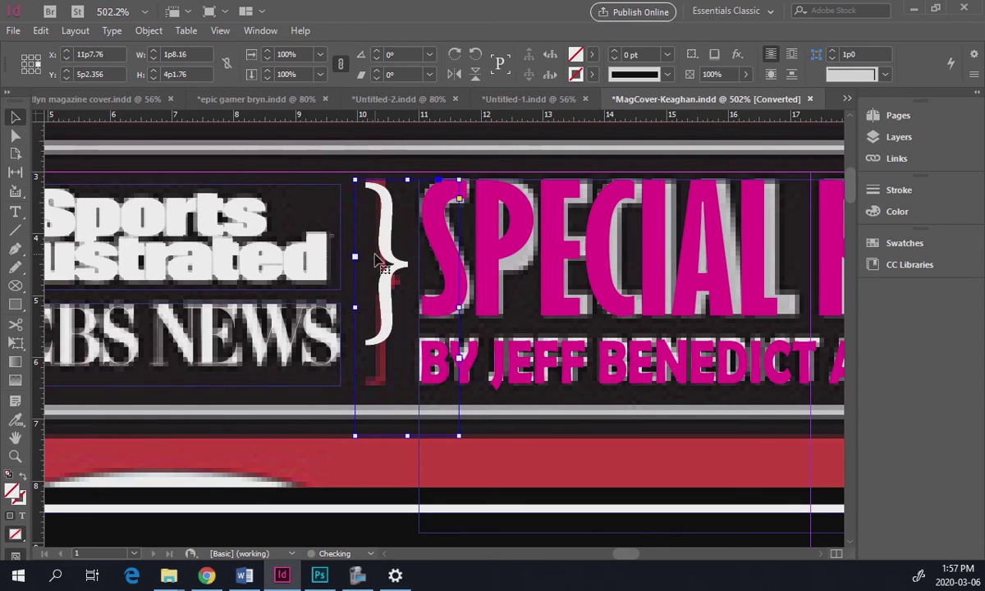
{"action": "key", "text": "t"}
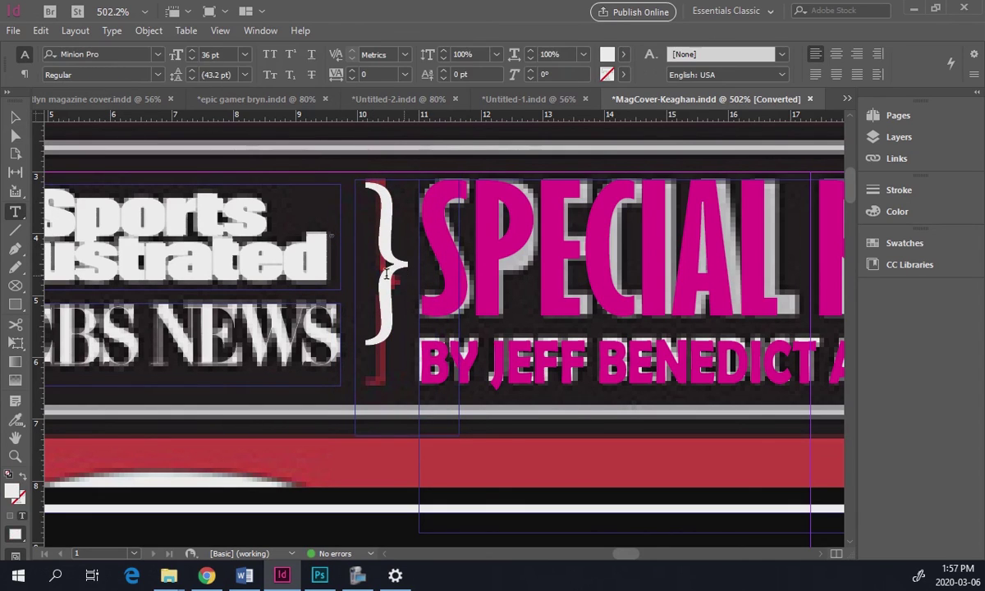
{"action": "left_click_drag", "start_coordinate": [374, 257], "coordinate": [316, 228]}
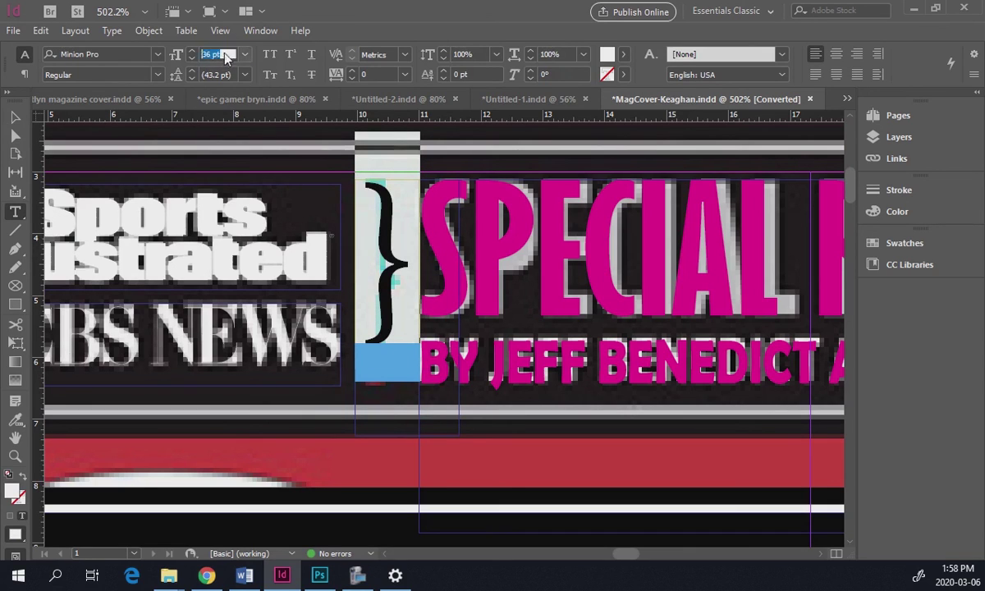
- Resize the brace from 50 to 45 pt with 75% horizontal scale, then reselect it
{"action": "type", "text": "50"}
{"action": "key", "text": "Return"}
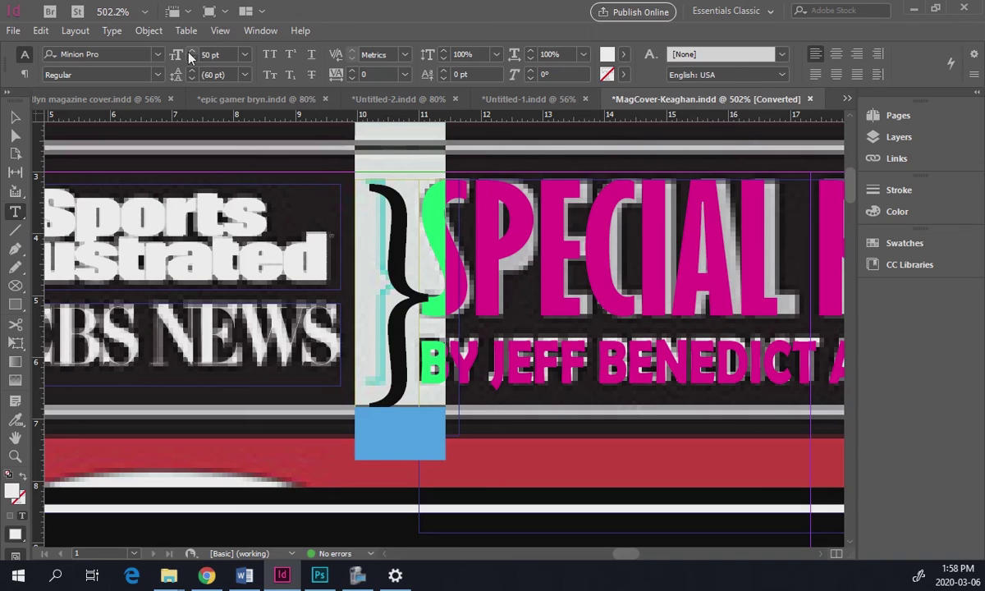
{"action": "left_click", "coordinate": [217, 52]}
{"action": "key", "text": "Return"}
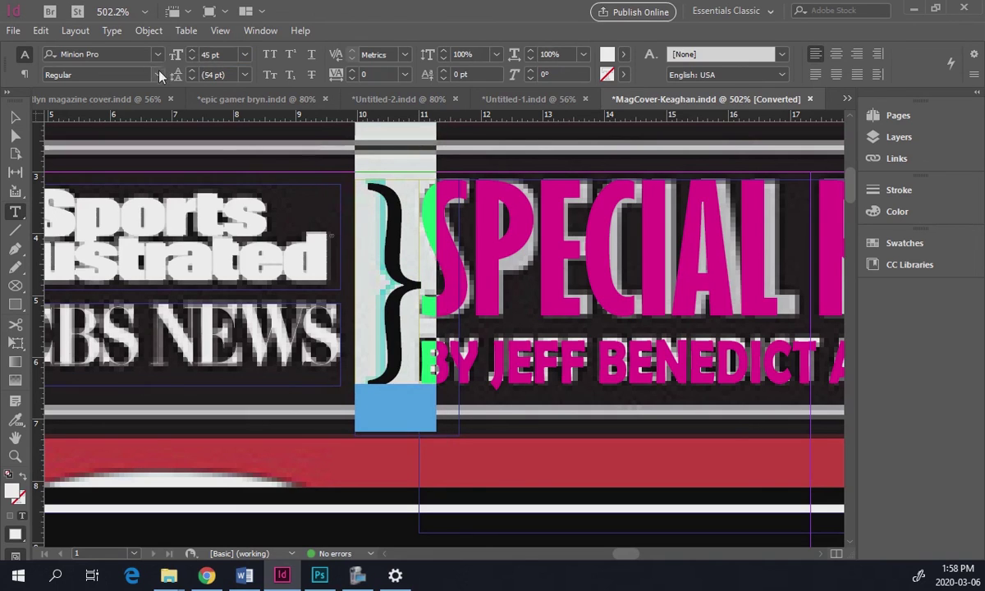
{"action": "left_click", "coordinate": [562, 54]}
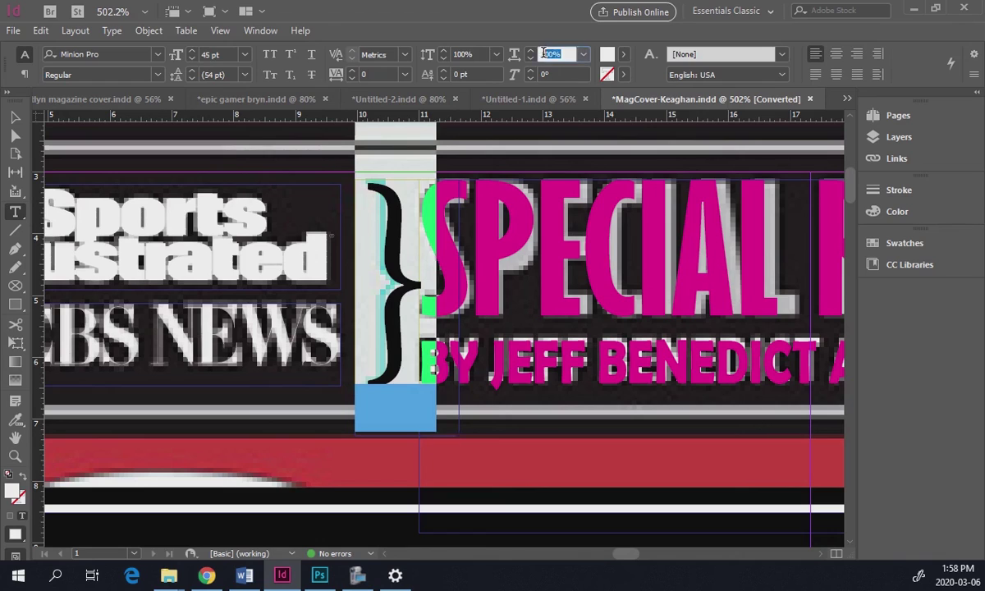
{"action": "type", "text": "75"}
{"action": "key", "text": "Return"}
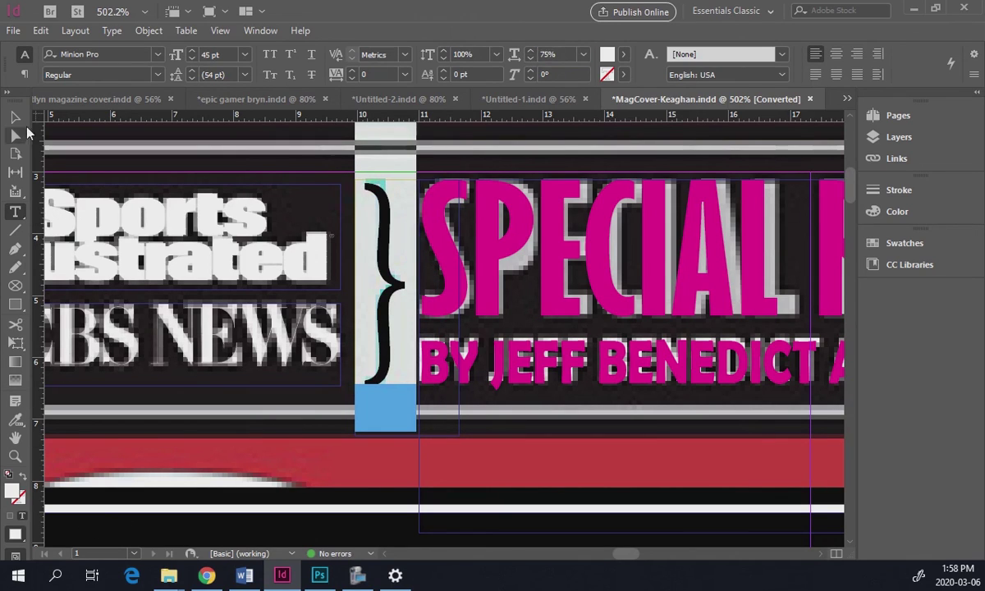
{"action": "key", "text": "Escape"}
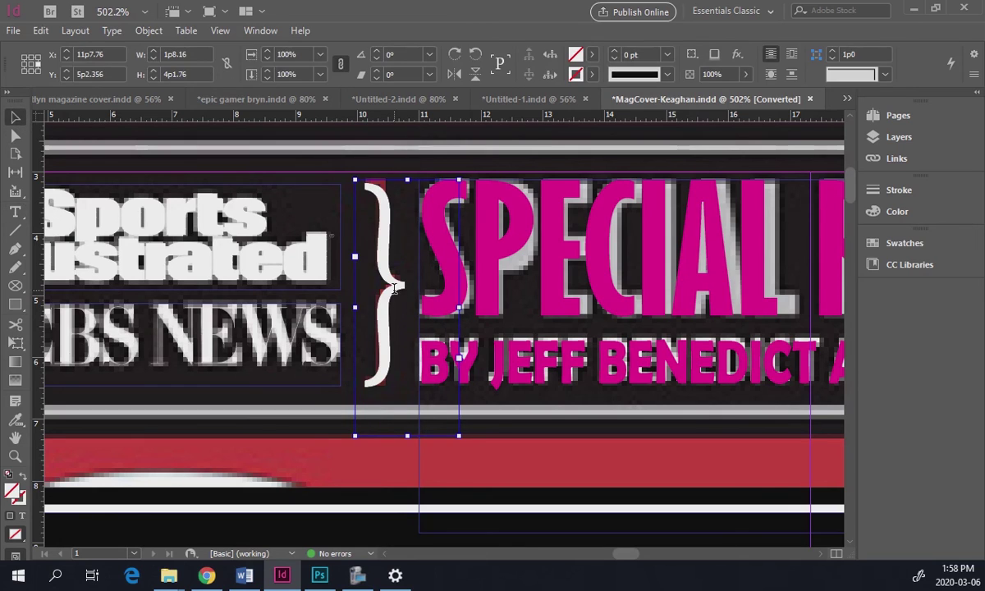
{"action": "double_click", "coordinate": [377, 275]}
{"action": "left_click_drag", "start_coordinate": [358, 288], "coordinate": [406, 287]}
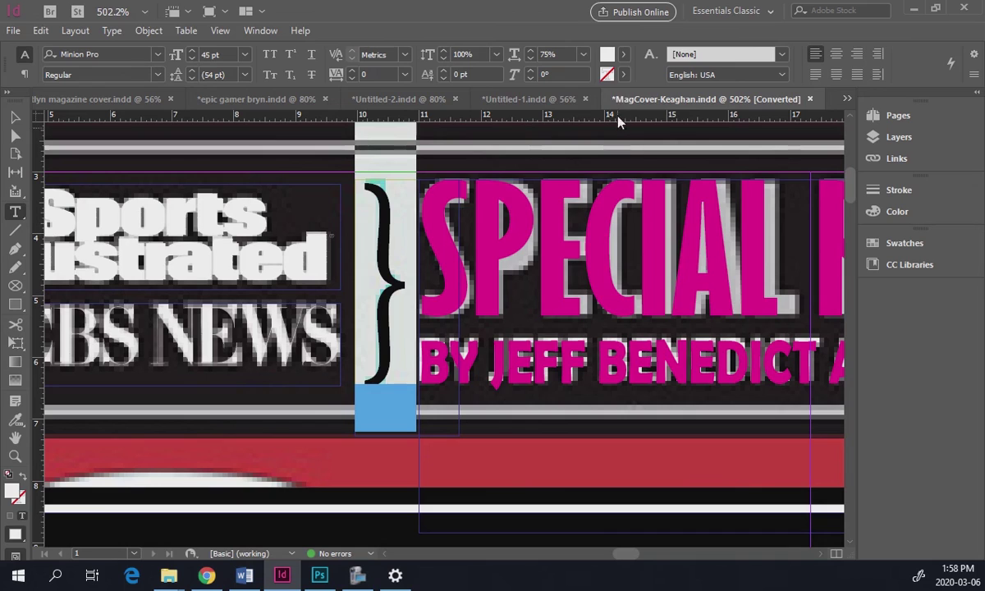
- Fill the brace with the red C=15 M=100 Y=100 K=0 swatch
{"action": "left_click", "coordinate": [608, 54]}
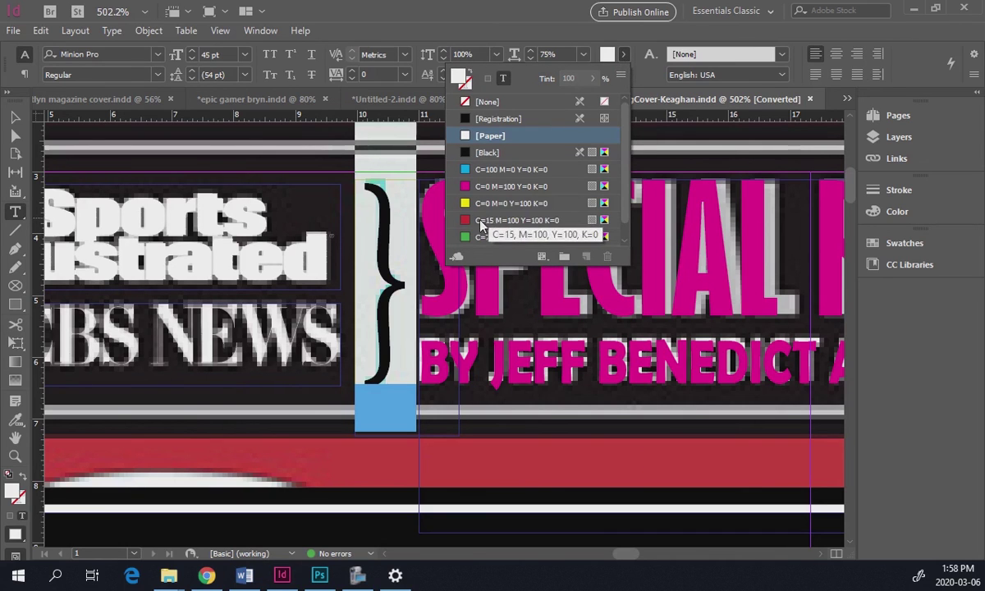
{"action": "left_click", "coordinate": [480, 222]}
{"action": "left_click", "coordinate": [15, 117]}
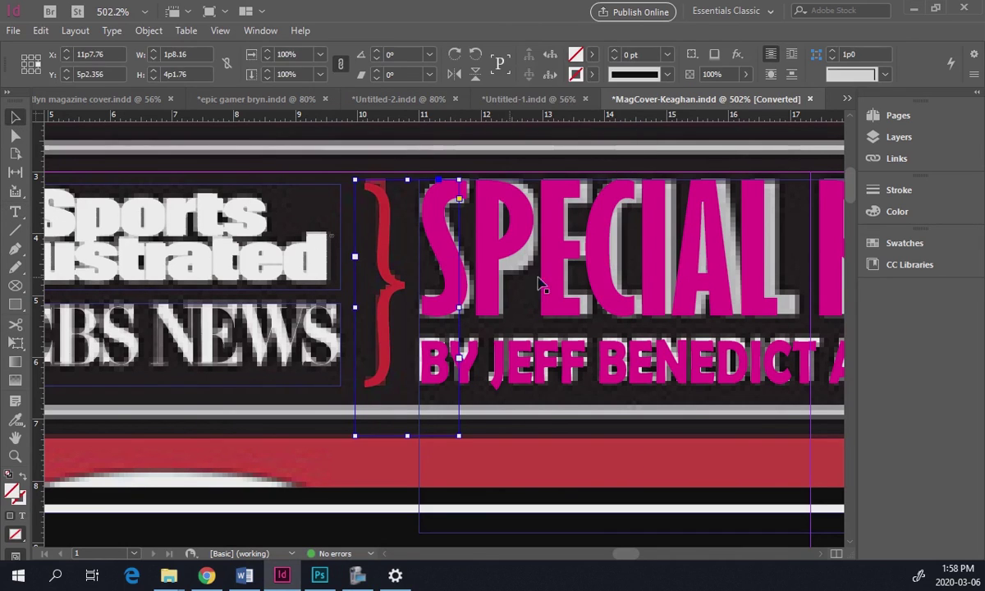
- Turn all the SPECIAL REPORT headline and byline text Paper white
{"action": "double_click", "coordinate": [505, 247]}
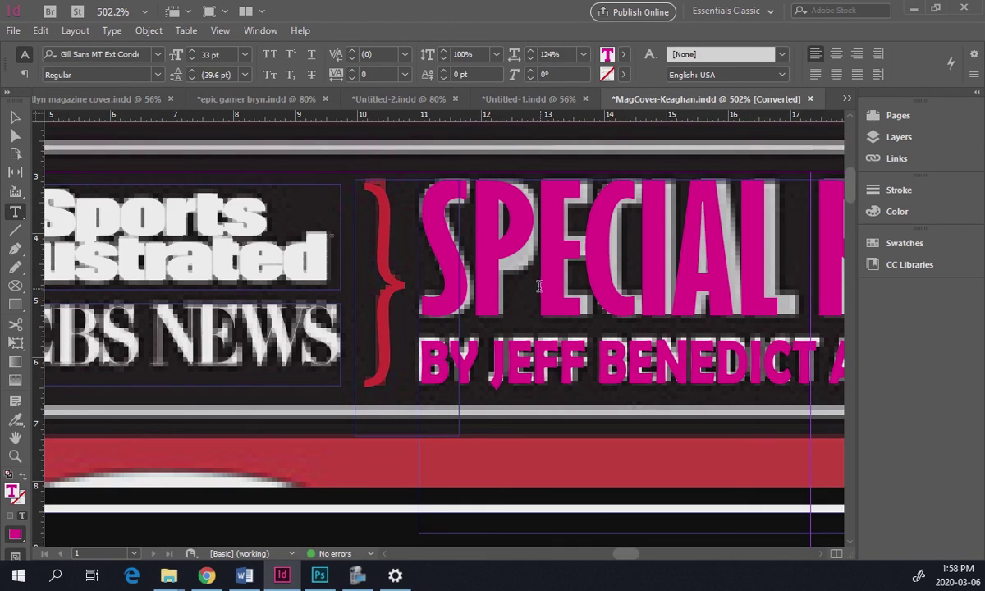
{"action": "key", "text": "ctrl+a"}
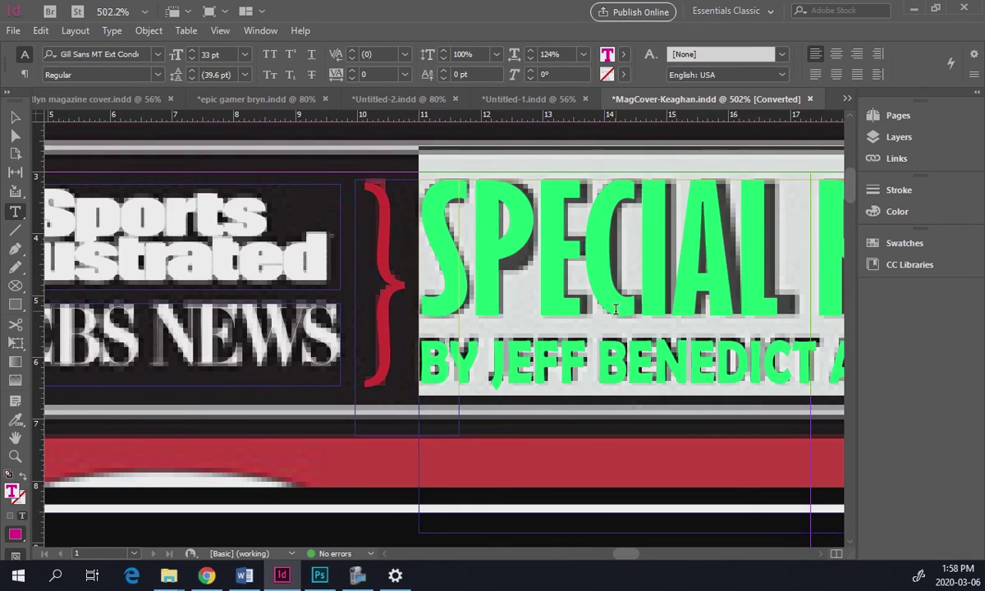
{"action": "left_click", "coordinate": [624, 55]}
{"action": "left_click", "coordinate": [489, 137]}
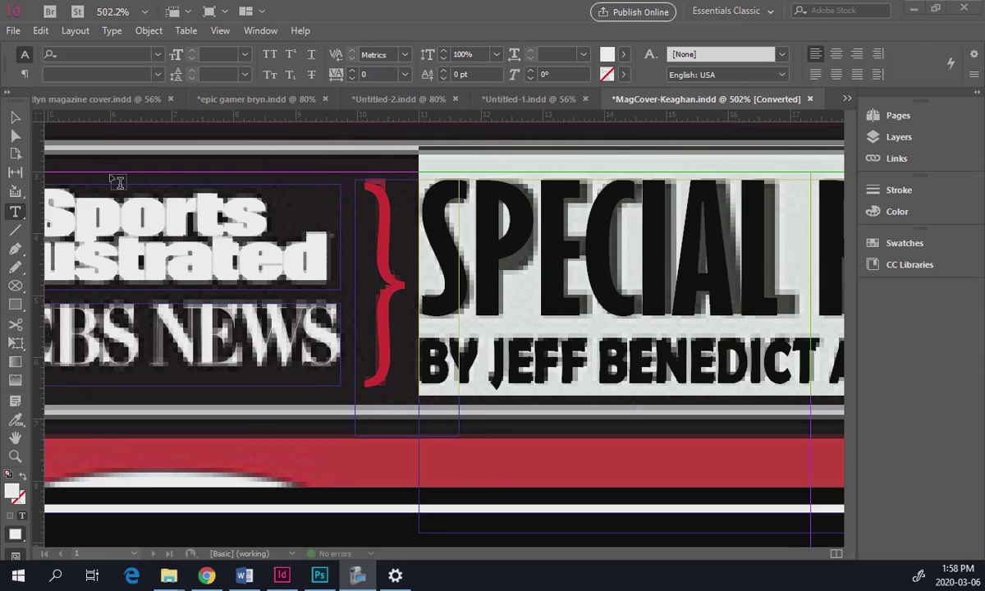
{"action": "key", "text": "Escape"}
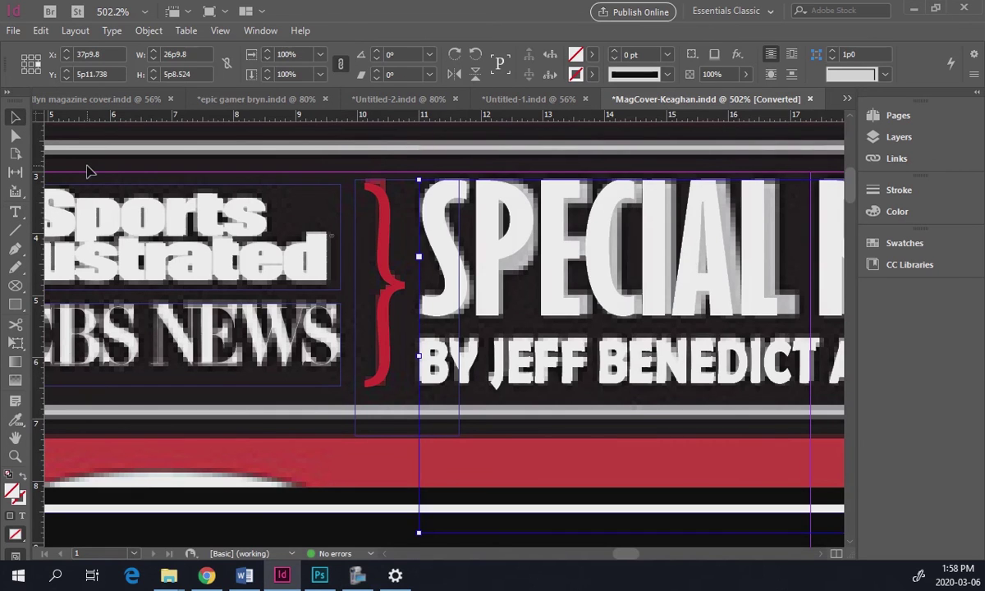
{"action": "key", "text": "ctrl+0"}
{"action": "left_click", "coordinate": [227, 208]}
- Drag the black bar up behind the header and nudge it into line with the logos
{"action": "key", "text": "z"}
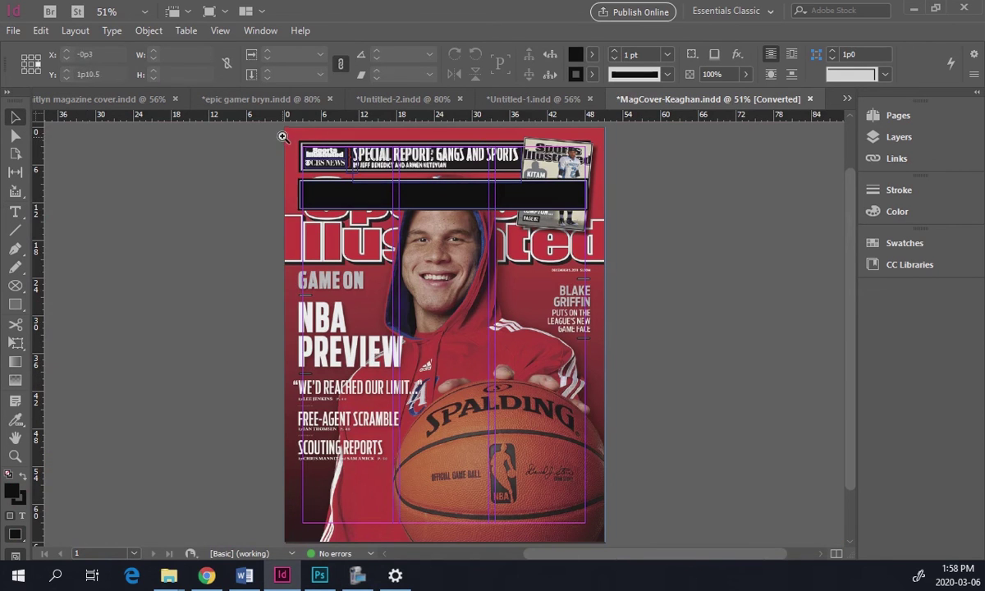
{"action": "left_click", "coordinate": [630, 246]}
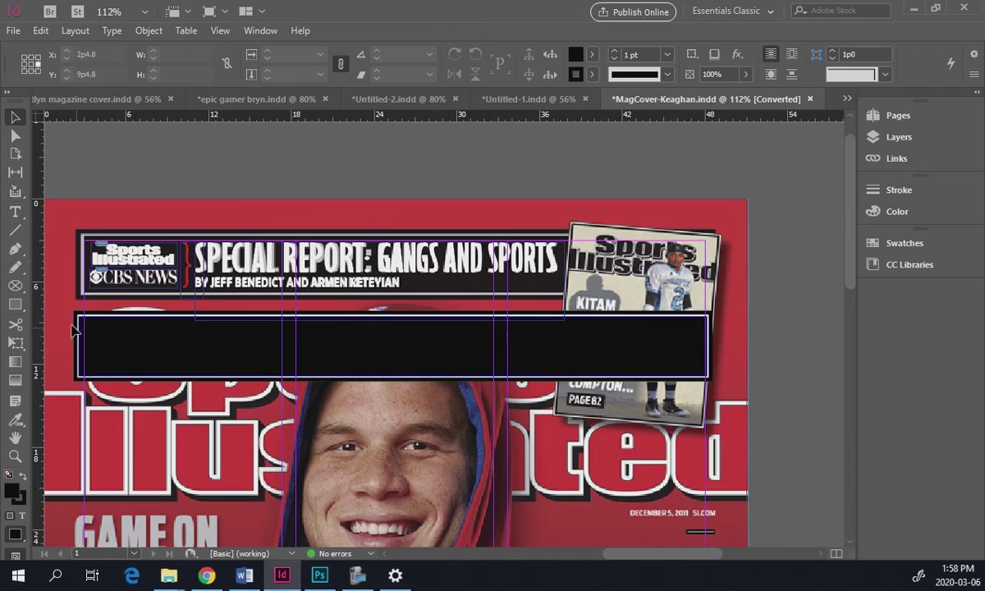
{"action": "left_click", "coordinate": [146, 371]}
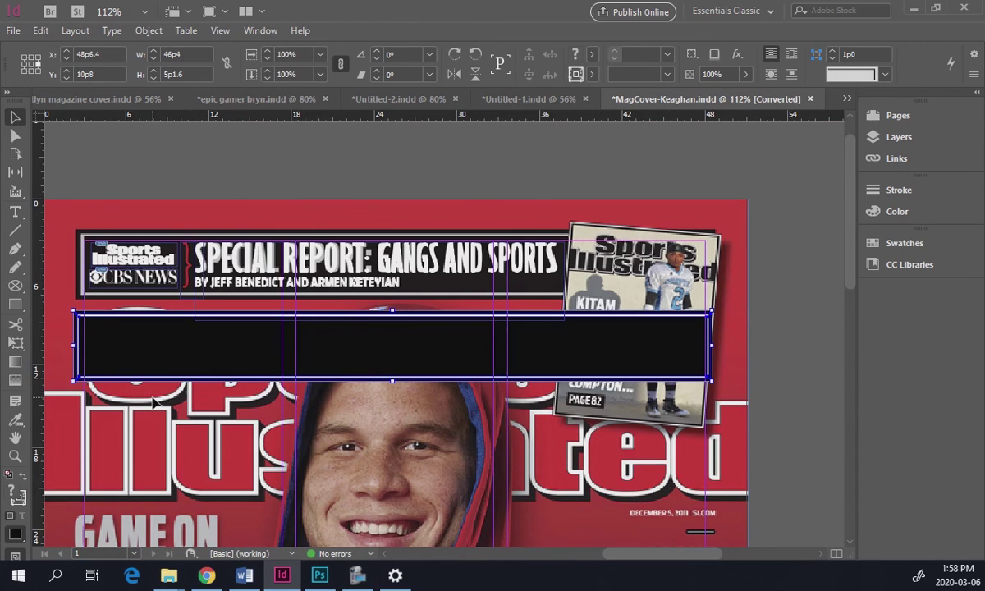
{"action": "left_click_drag", "start_coordinate": [134, 371], "coordinate": [149, 284]}
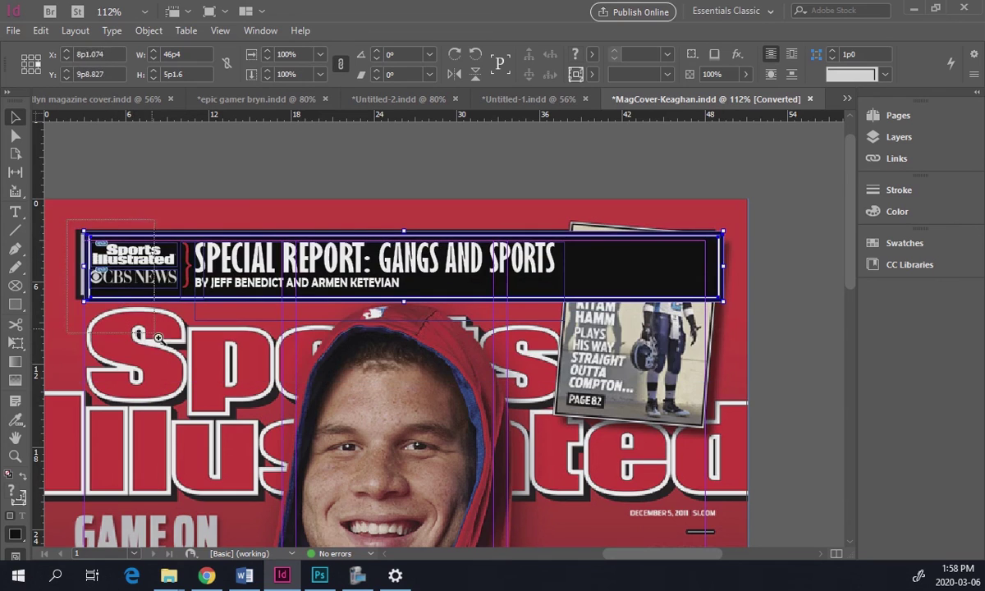
{"action": "left_click_drag", "start_coordinate": [68, 220], "coordinate": [164, 346]}
{"action": "key", "text": "Left"}
{"action": "key", "text": "Left"}
{"action": "key", "text": "Left"}
{"action": "key", "text": "Left"}
{"action": "key", "text": "Left"}
{"action": "key", "text": "Left"}
{"action": "key", "text": "Left"}
{"action": "key", "text": "Left"}
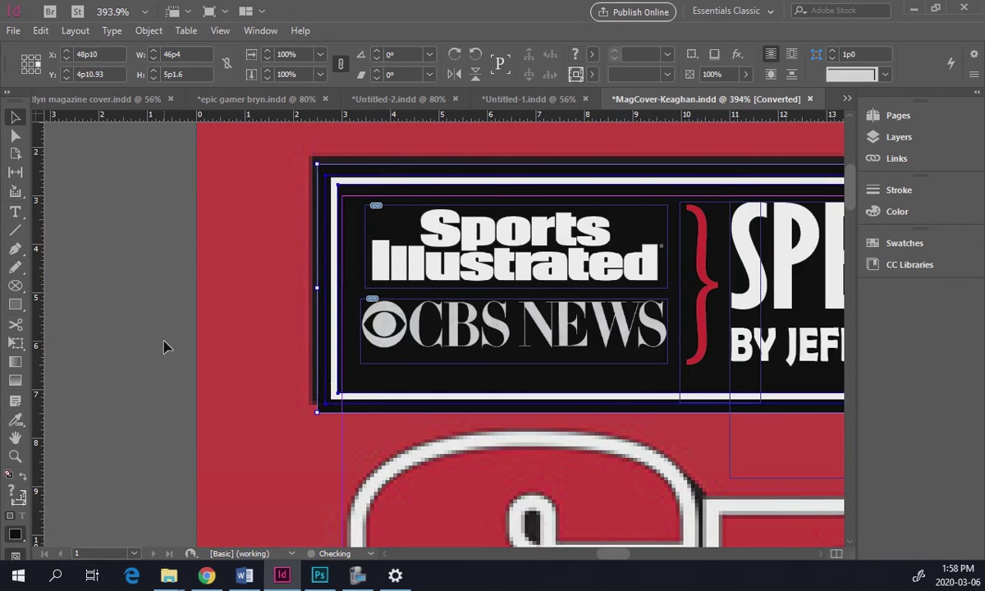
{"action": "key", "text": "Up"}
{"action": "key", "text": "Up"}
{"action": "key", "text": "Right"}
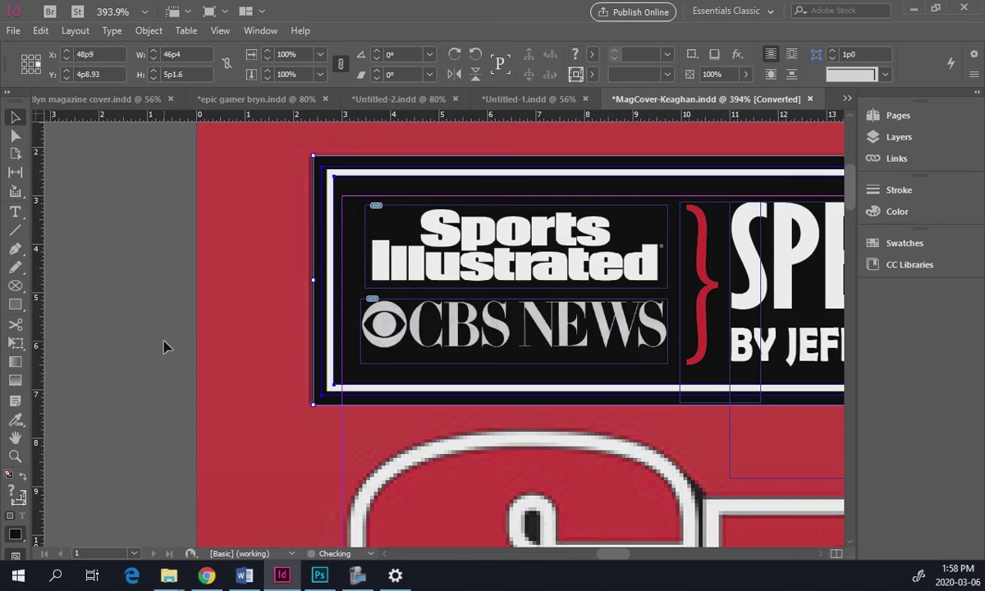
{"action": "key", "text": "ctrl+0"}
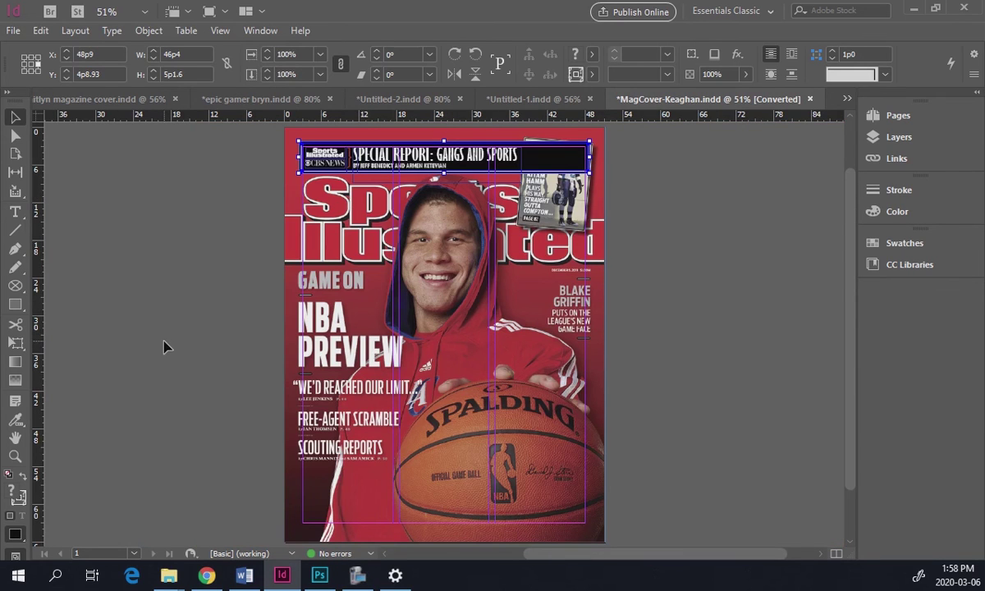
{"action": "left_click", "coordinate": [193, 288]}
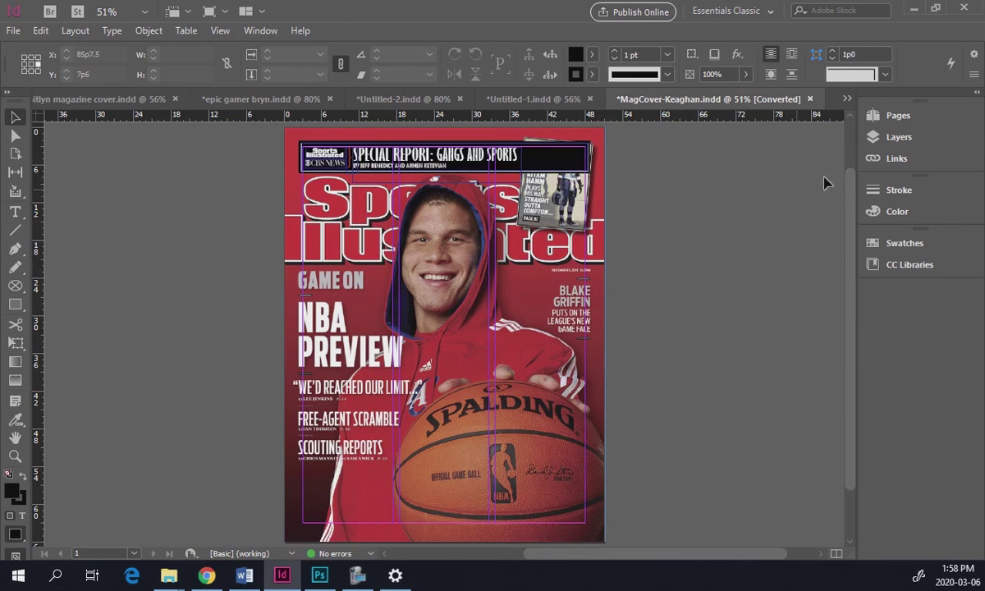
{"action": "left_click_drag", "start_coordinate": [494, 274], "coordinate": [711, 277]}
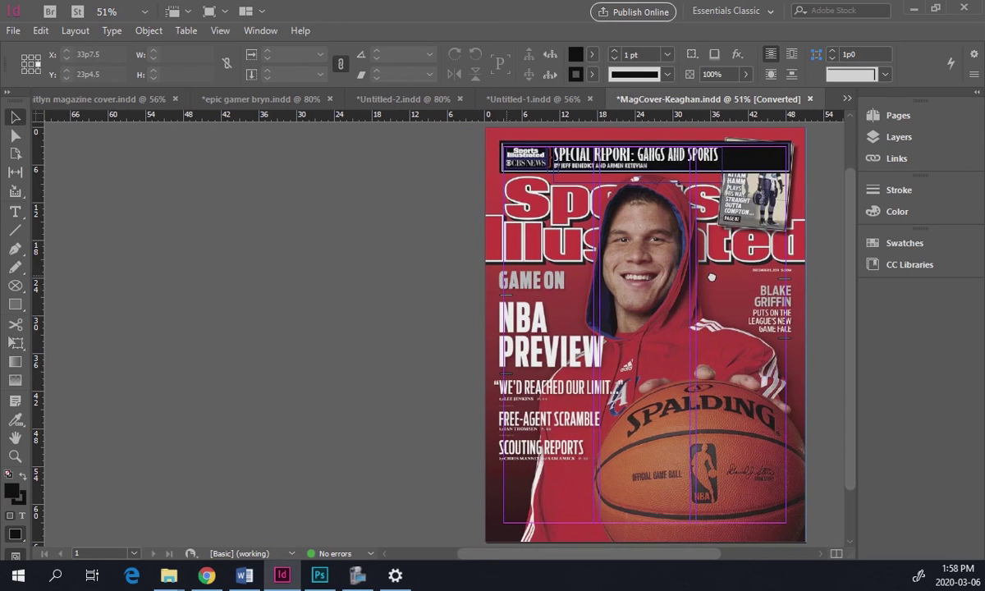
- Show the foreground and background colour layers, move top banner above them, and preview
{"action": "left_click", "coordinate": [877, 137]}
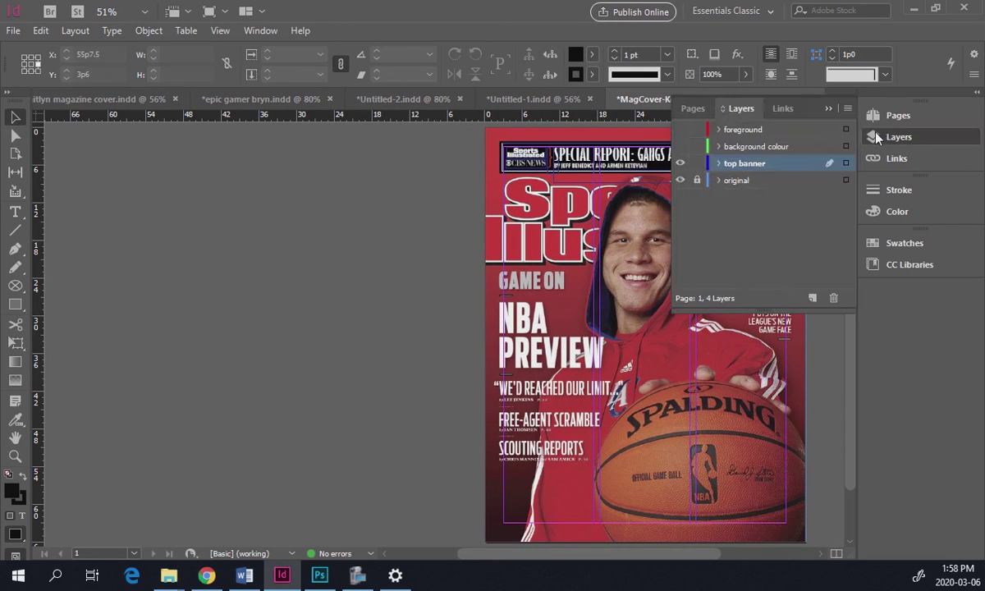
{"action": "left_click", "coordinate": [681, 146]}
{"action": "left_click", "coordinate": [680, 129]}
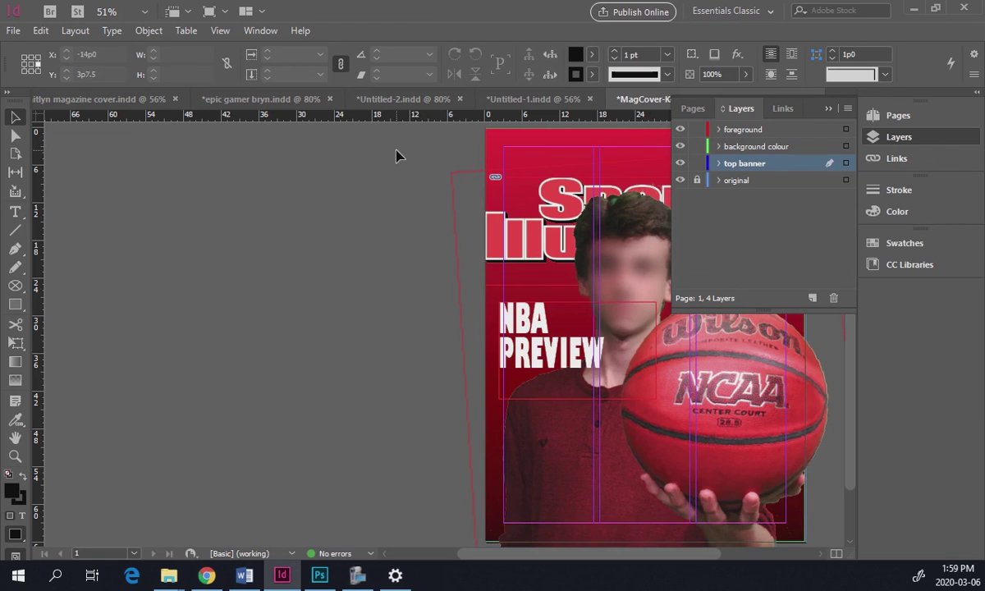
{"action": "double_click", "coordinate": [737, 164]}
{"action": "left_click", "coordinate": [767, 213]}
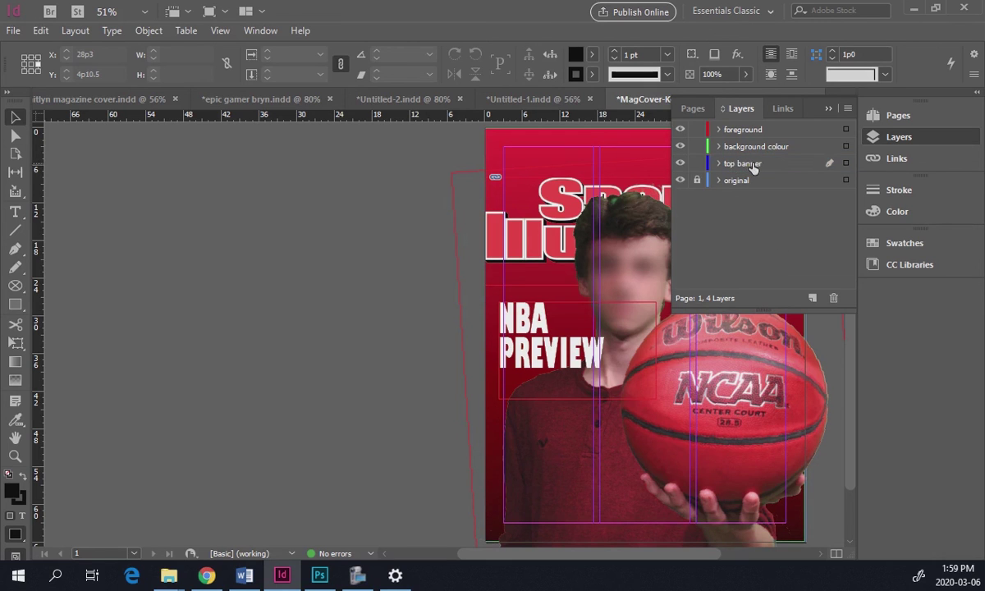
{"action": "left_click_drag", "start_coordinate": [754, 168], "coordinate": [702, 115]}
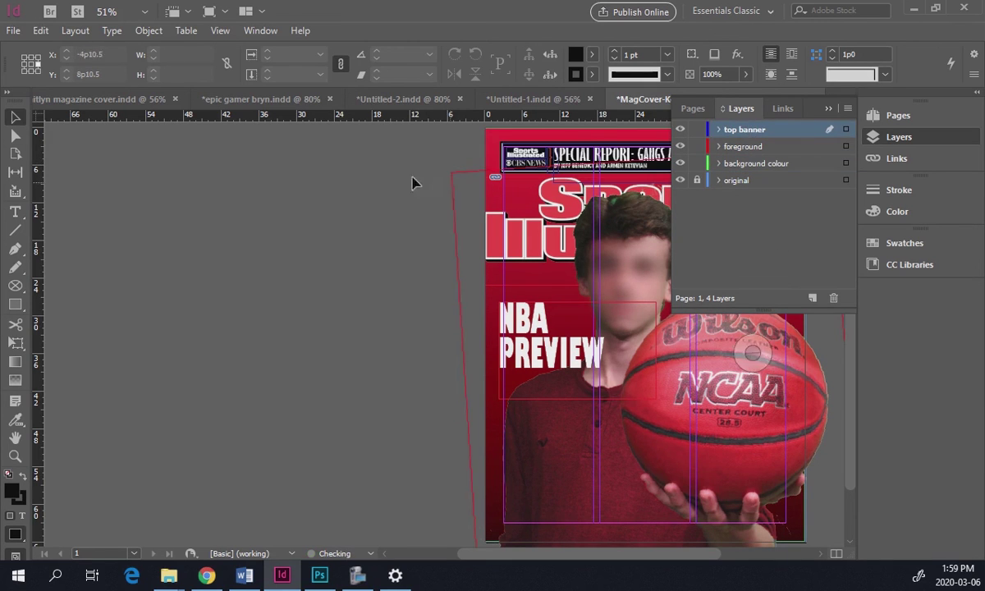
{"action": "scroll", "coordinate": [419, 261], "scroll_direction": "right", "scroll_amount": 5}
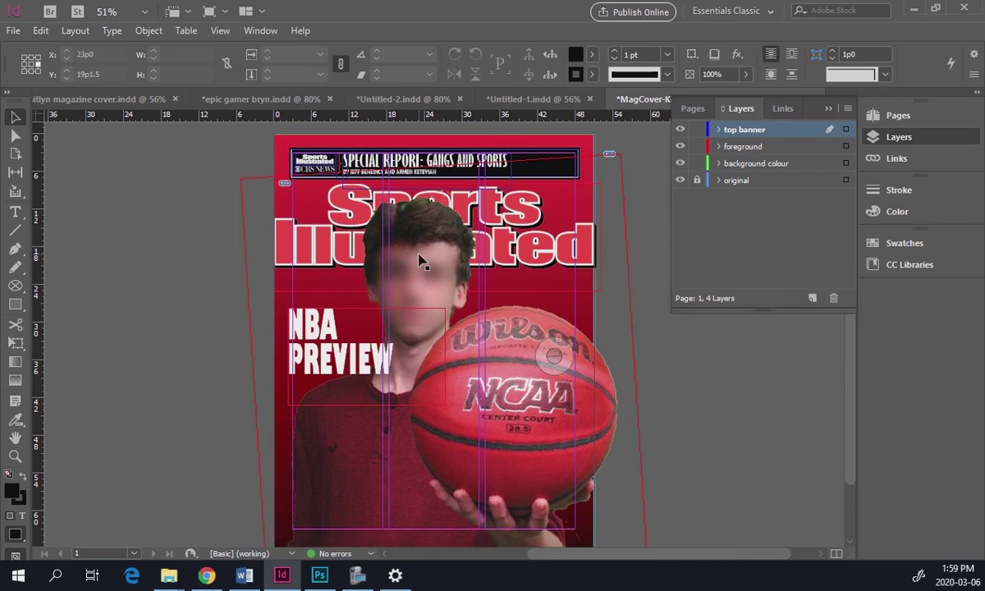
{"action": "key", "text": "w"}
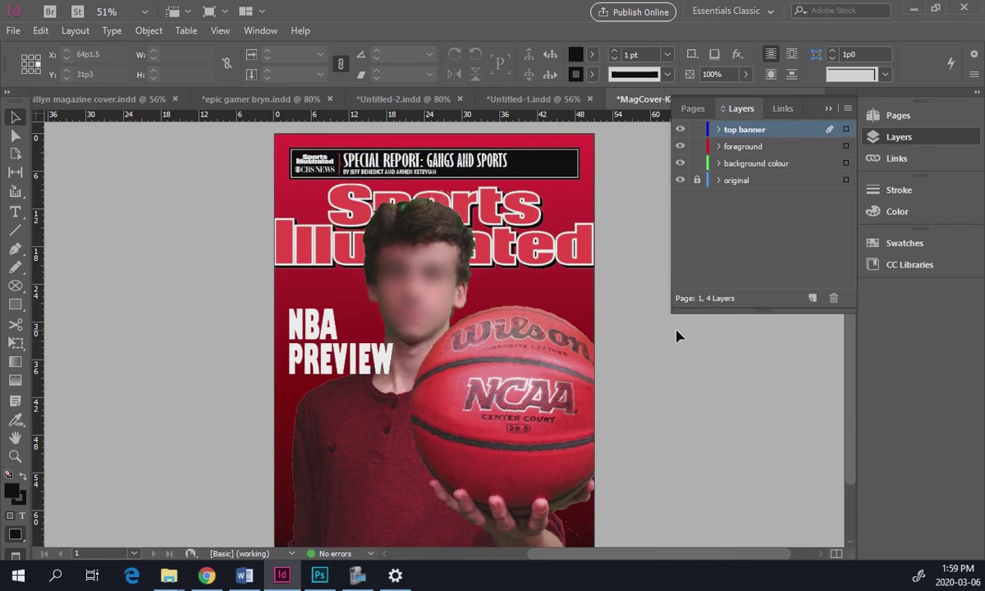